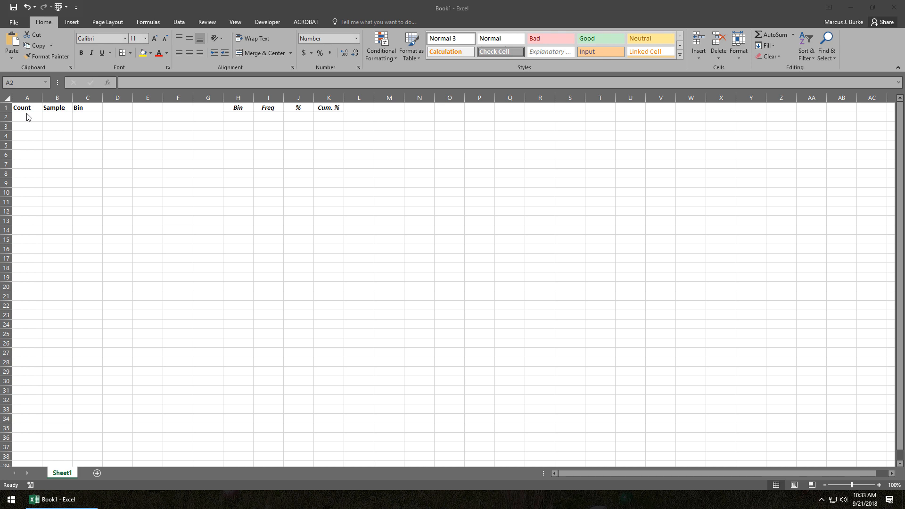
# Enter 1 in A2 under Count and fill it down through A150 as an incrementing series.
pyautogui.click(28, 117)
pyautogui.write('1')
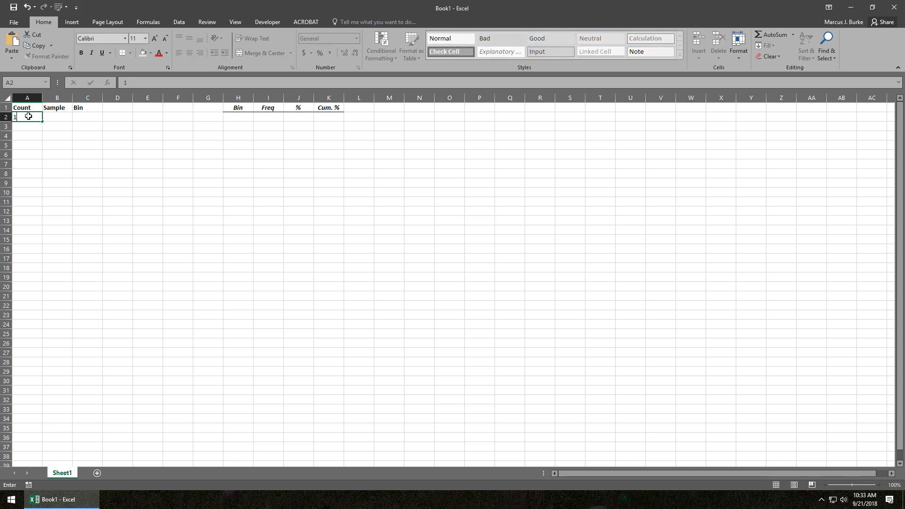
pyautogui.click(31, 166)
pyautogui.click(34, 117)
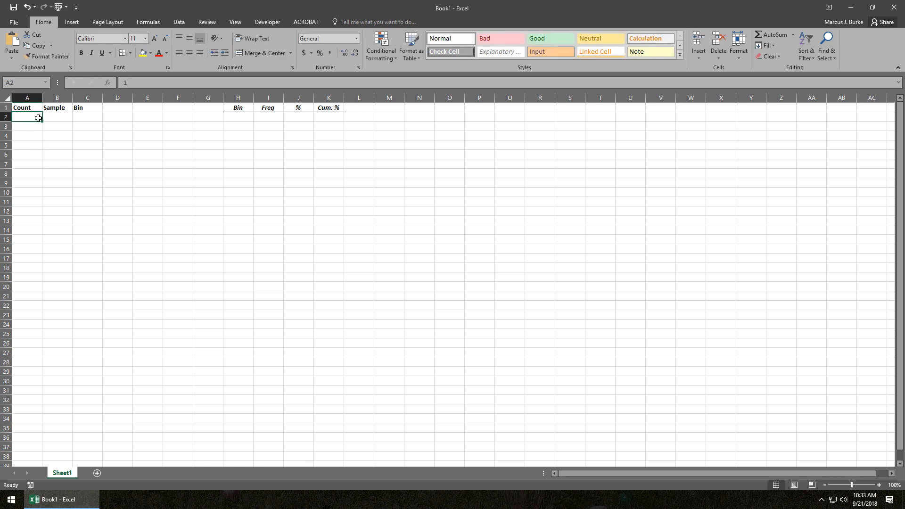
pyautogui.moveTo(42, 119); pyautogui.dragTo(24, 111)
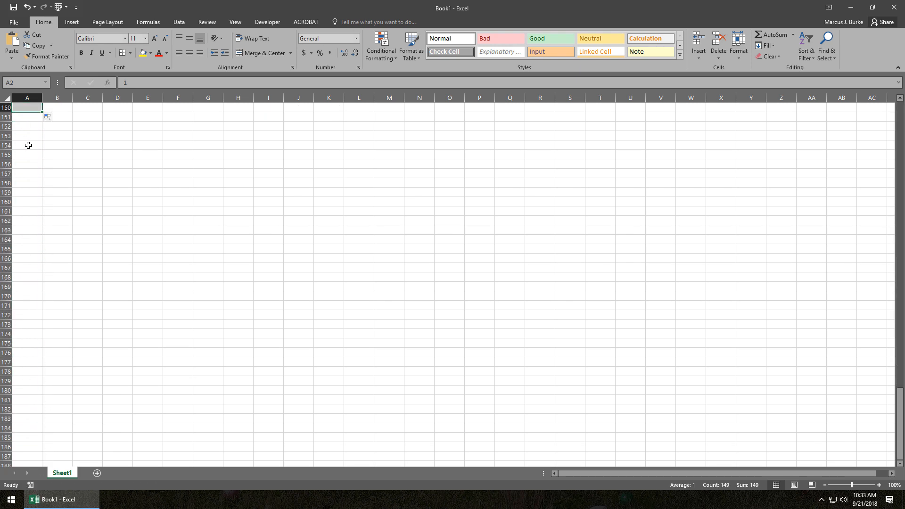
pyautogui.click(47, 118)
pyautogui.click(64, 139)
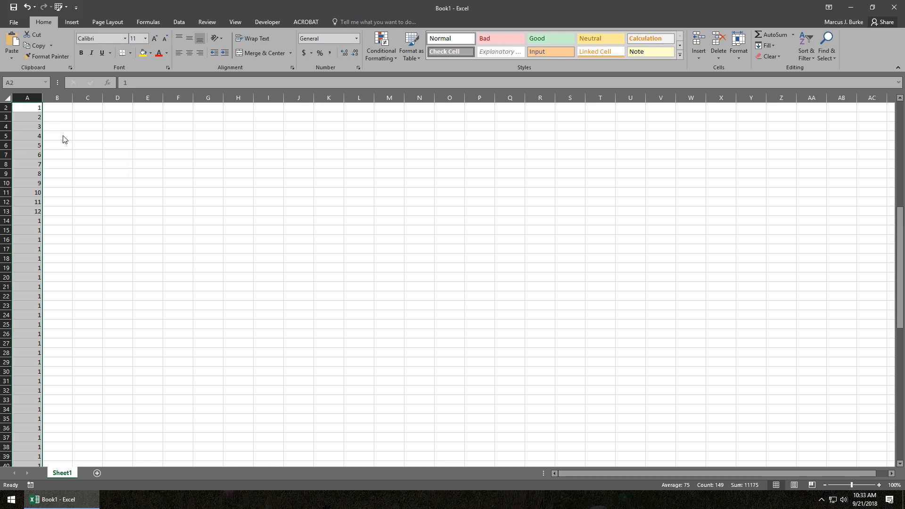
# Add 150 in A151 as the final Count value and return to the start of the sheet.
pyautogui.click(30, 296)
pyautogui.hotkey('ctrl', 'Down')
pyautogui.press('Down')
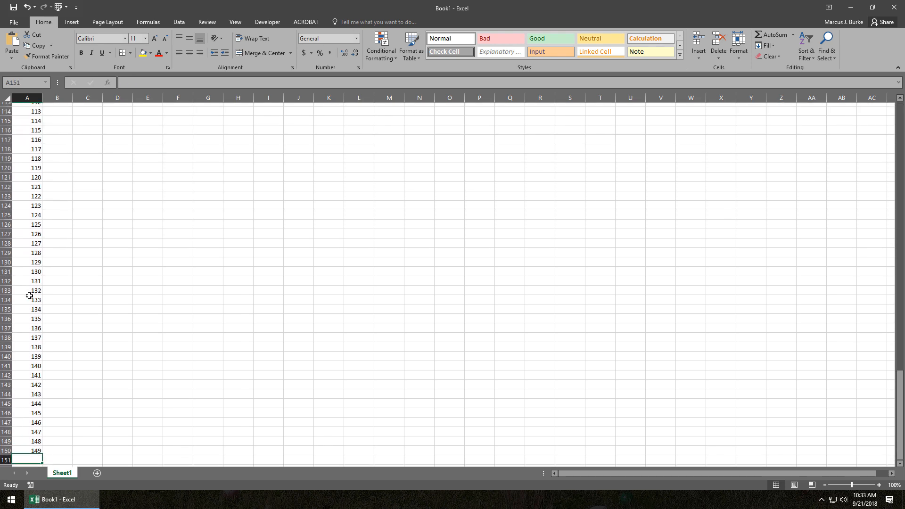
pyautogui.write('150')
pyautogui.press('Return')
pyautogui.press('Up')
pyautogui.hotkey('ctrl', 'Home')
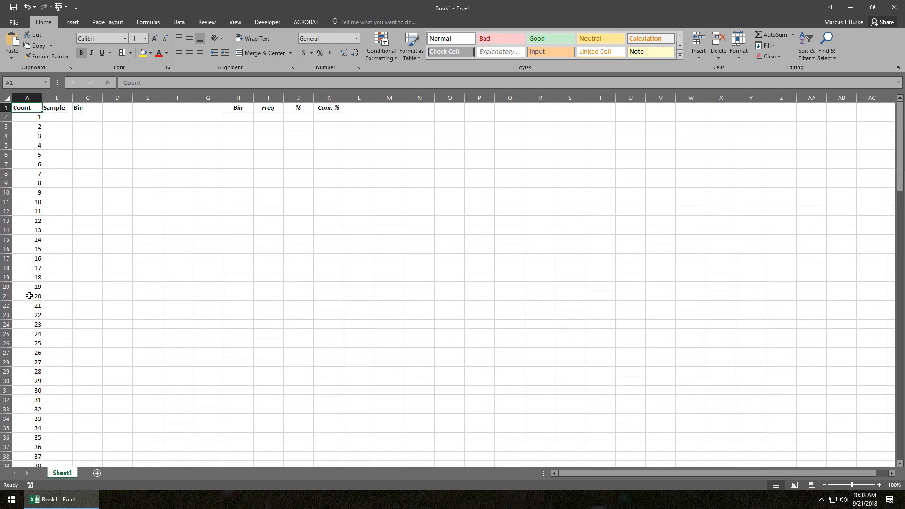
# In B2, write an IF formula testing A2<=, returning ROUND(NORMINV(RAND(),1.51,0.108),2) when true and an empty string otherwise.
pyautogui.press('Right')
pyautogui.press('Down')
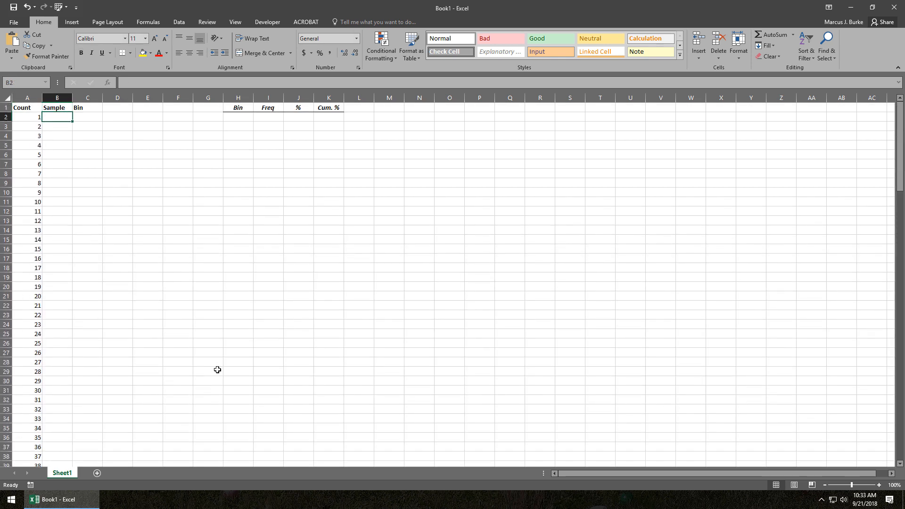
pyautogui.write('=if(')
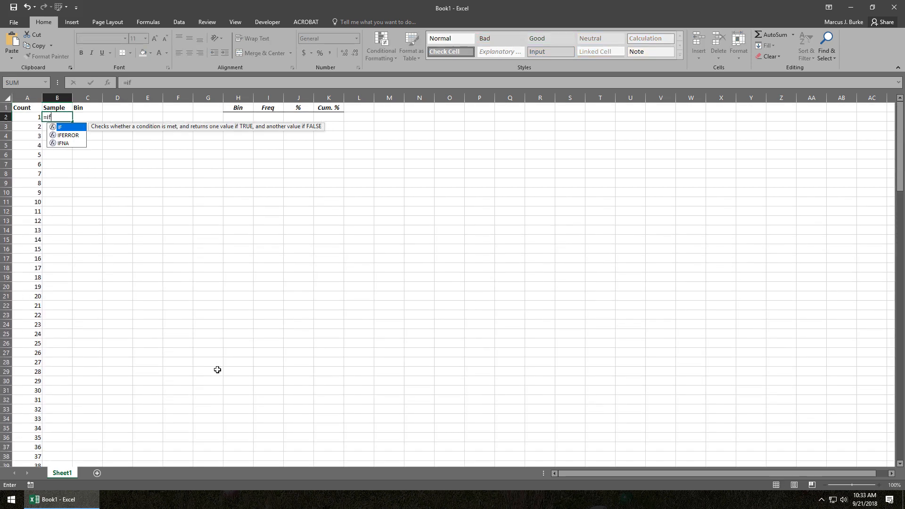
pyautogui.click(22, 117)
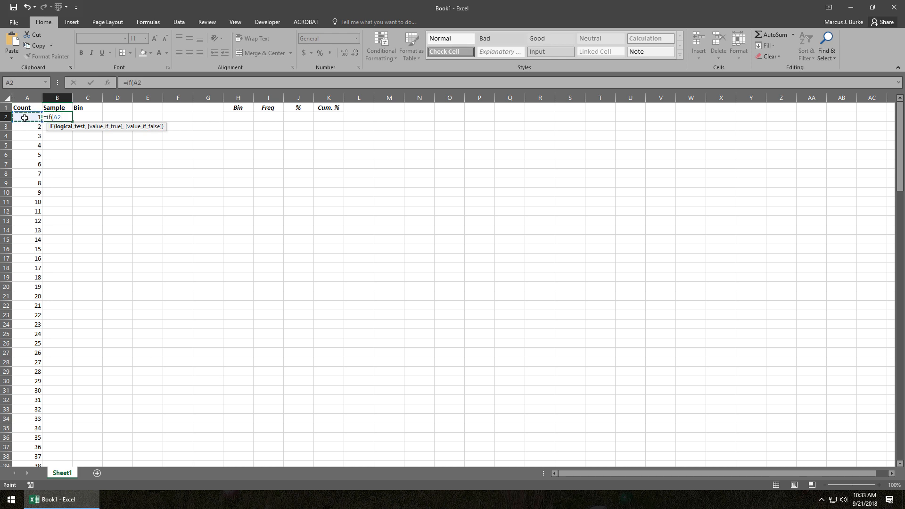
pyautogui.write('<=,round')
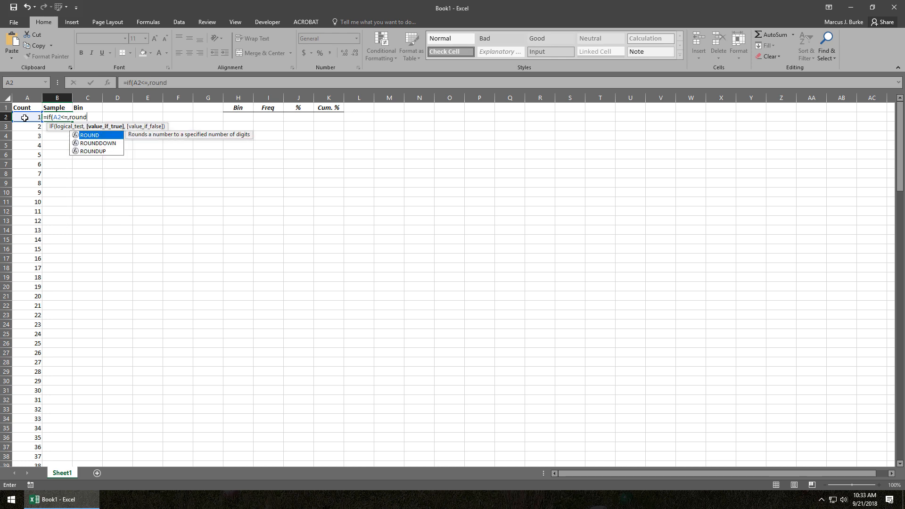
pyautogui.write('(normi')
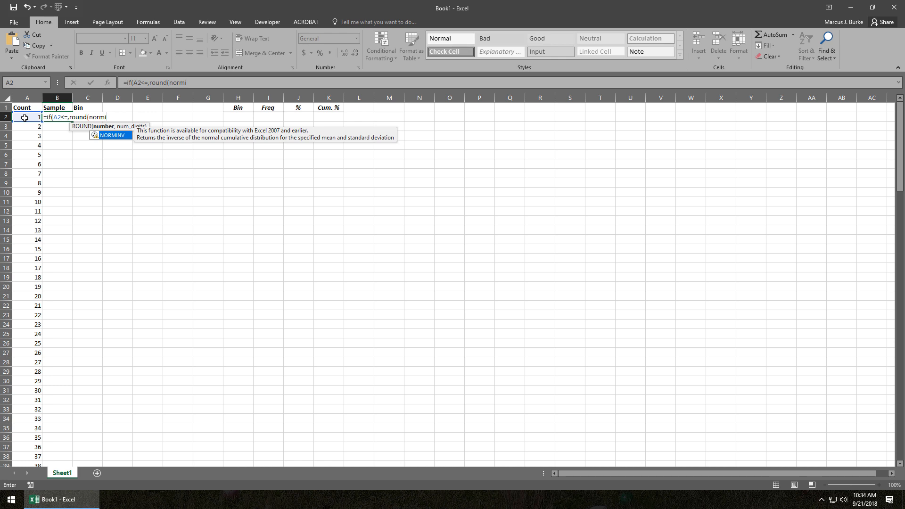
pyautogui.write('nv(r')
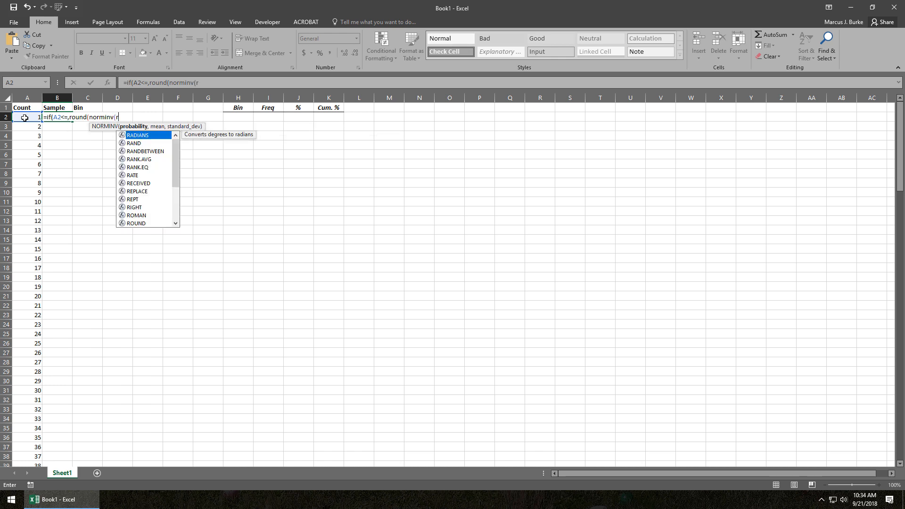
pyautogui.write('and()')
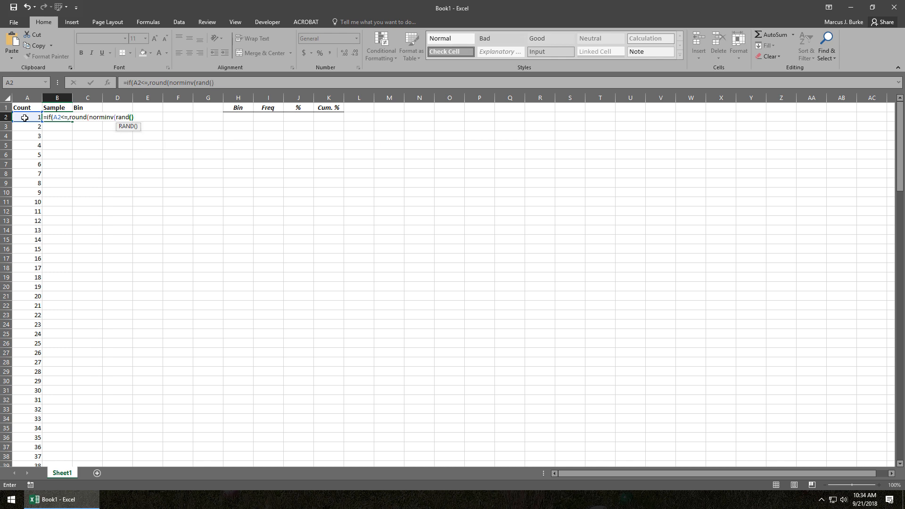
pyautogui.write(',1.51')
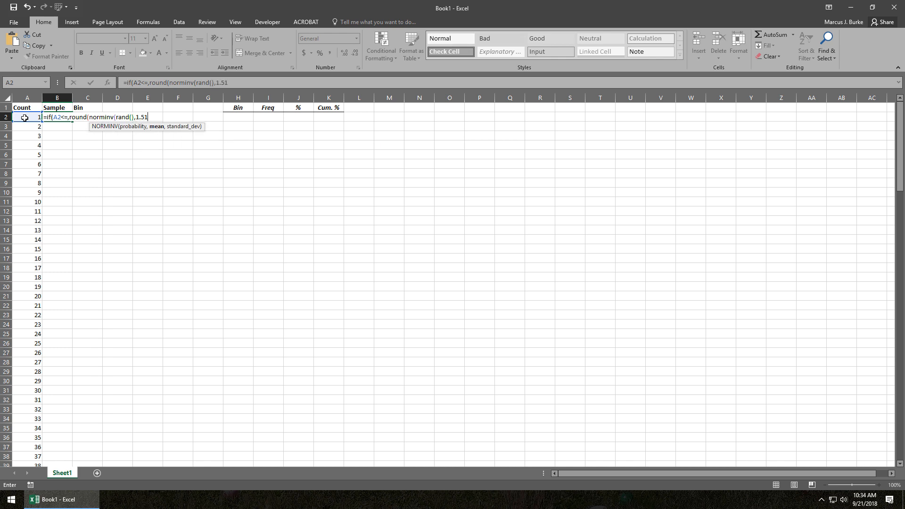
pyautogui.write(',0.108')
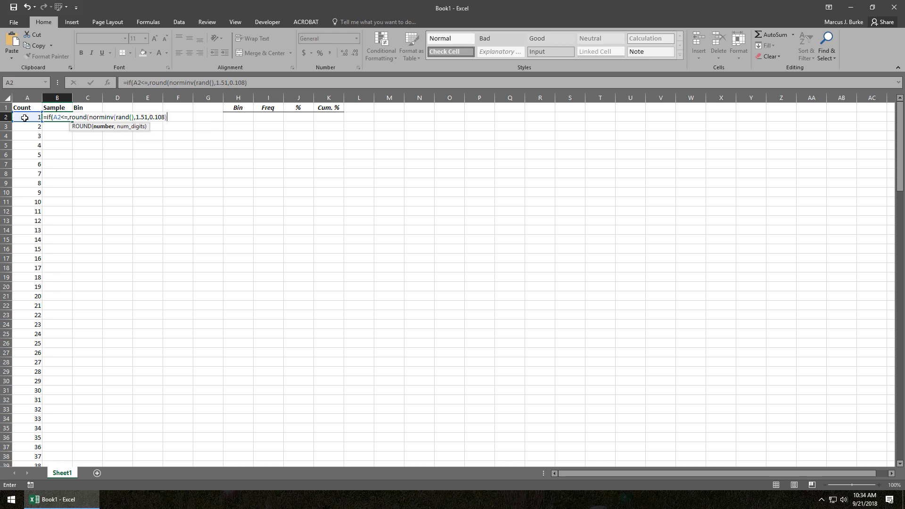
pyautogui.write(',2)')
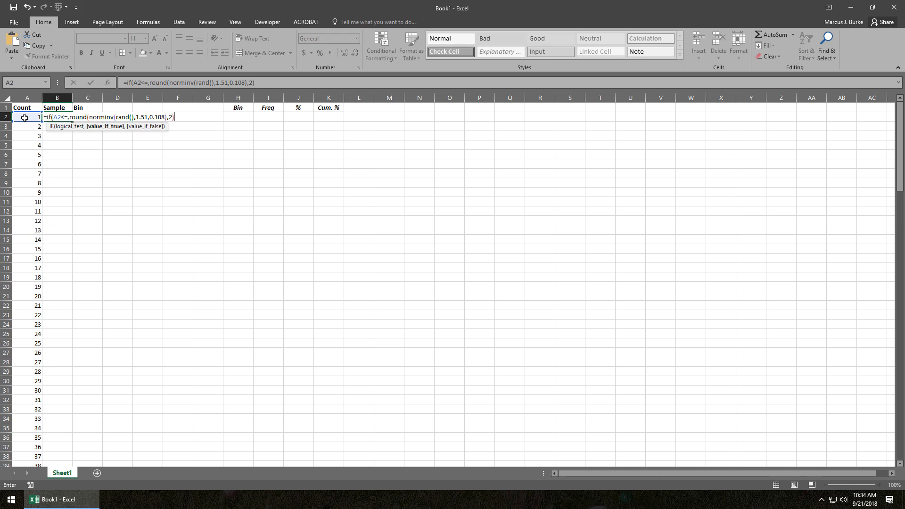
pyautogui.write(',"")')
pyautogui.press('Return')
pyautogui.press('Return')
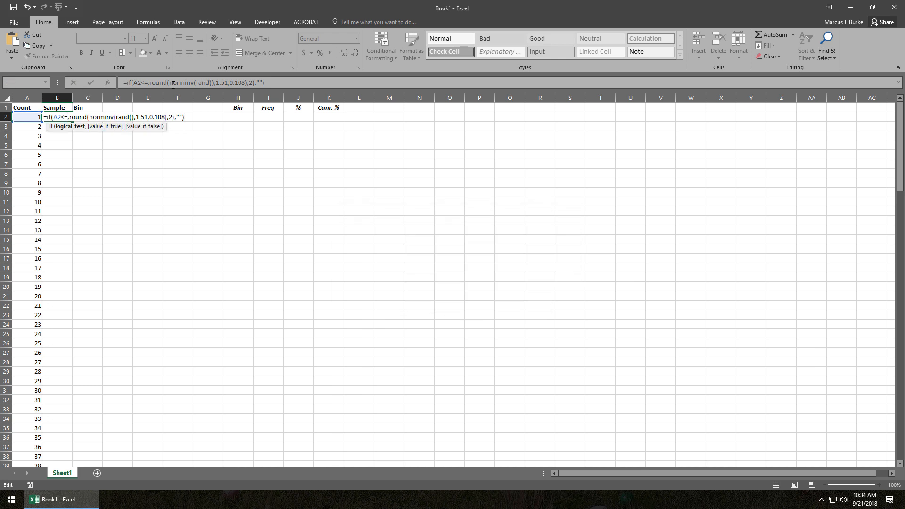
# Complete the logical test in the B2 formula as A2<=150 and enter the formula.
pyautogui.click(150, 83)
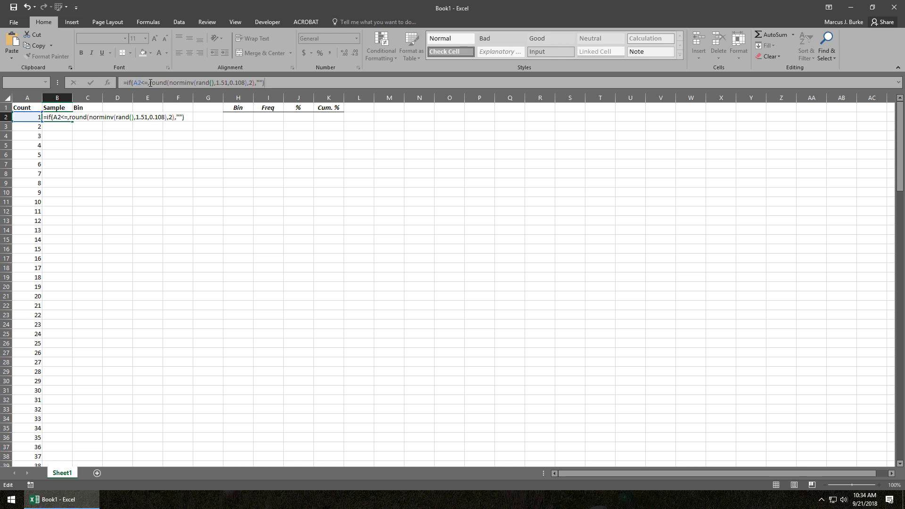
pyautogui.press('Left')
pyautogui.write('150')
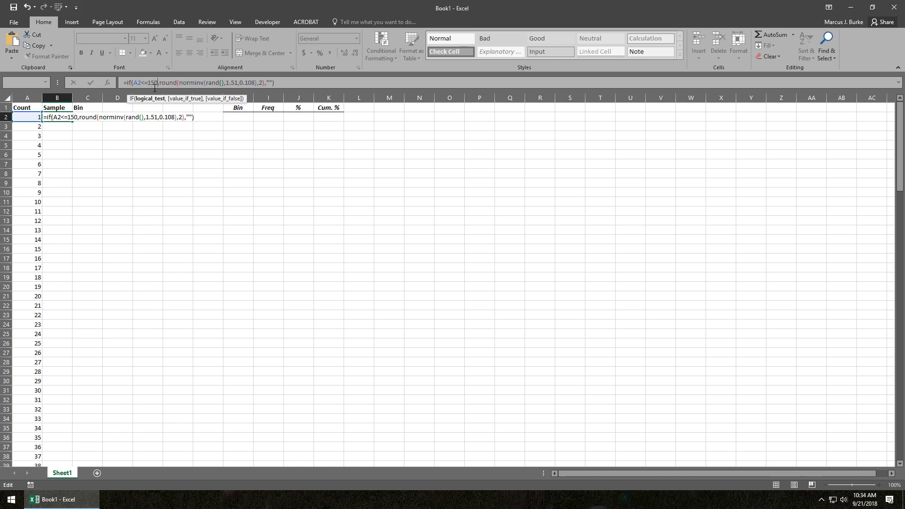
pyautogui.press('Return')
pyautogui.press('Up')
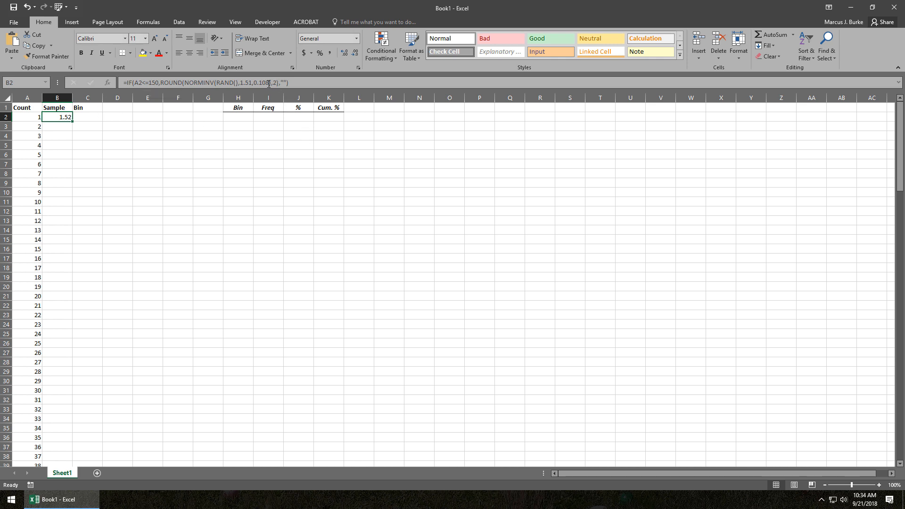
pyautogui.click(249, 83)
pyautogui.press('Right')
pyautogui.press('Right')
pyautogui.press('Right')
pyautogui.press('Right')
pyautogui.press('Right')
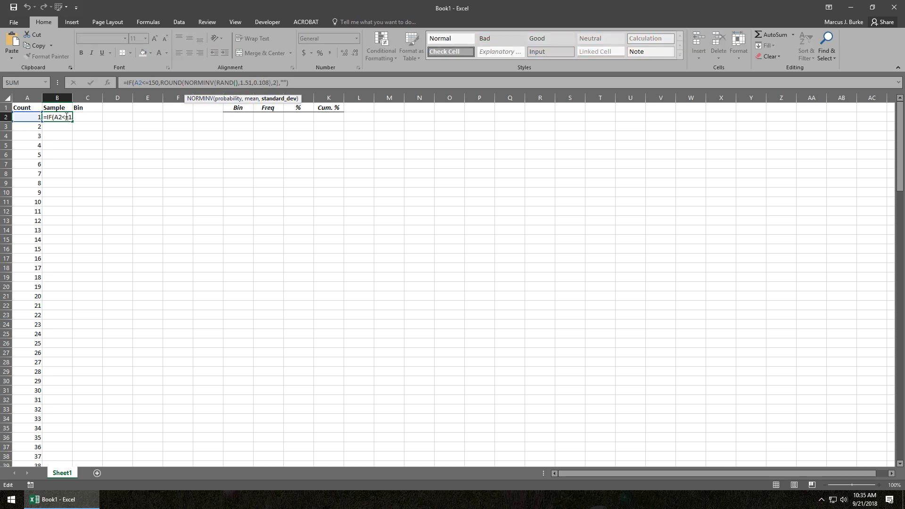
pyautogui.press('Return')
# Fill the Sample formula from B2 down through B151, alongside the last Count value.
pyautogui.press('Left')
pyautogui.hotkey('ctrl', 'Down')
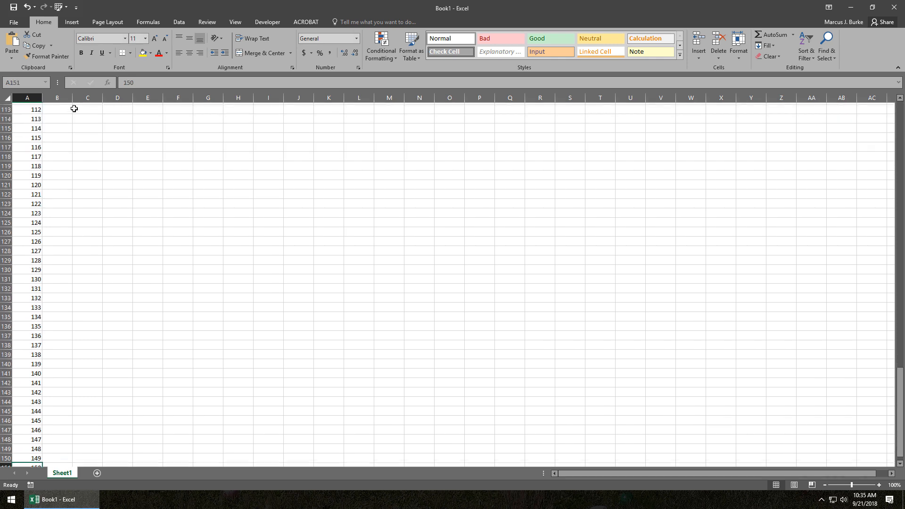
pyautogui.press('Right')
pyautogui.hotkey('ctrl', 'shift', 'Up')
pyautogui.hotkey('ctrl', 'd')
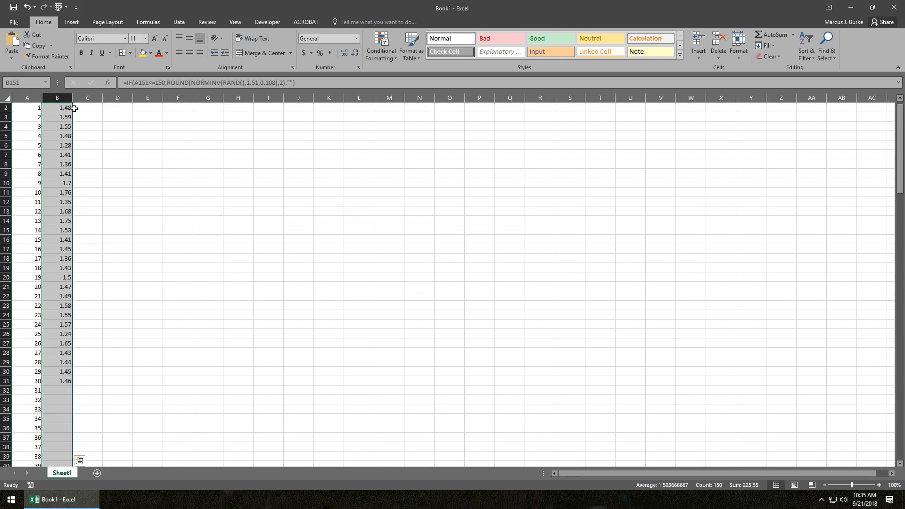
# Replace the random-sample formulas in B2:B151 with their static values.
pyautogui.hotkey('ctrl', 'c')
pyautogui.hotkey('alt', 'h')
pyautogui.press('v')
pyautogui.press('v')
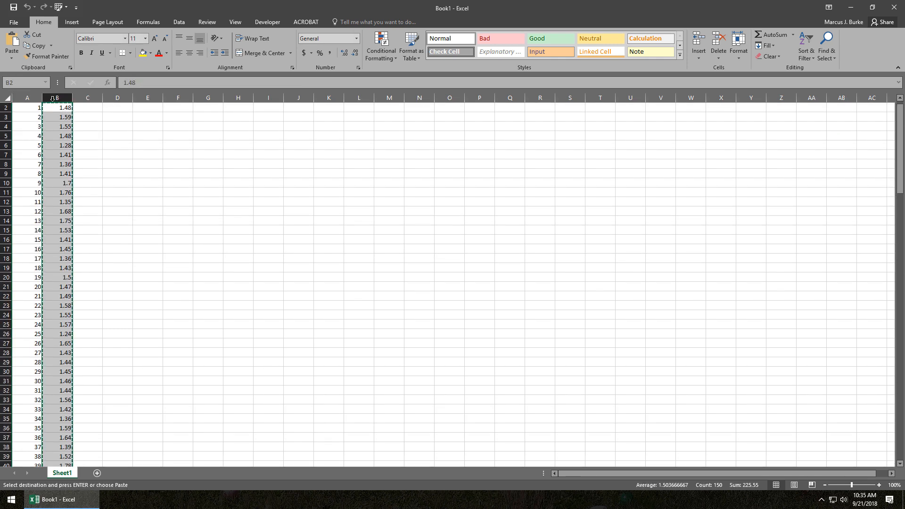
# Apply the Number format to columns B, C, H and I.
pyautogui.scroll(1, 74, 123)
pyautogui.click(58, 97)
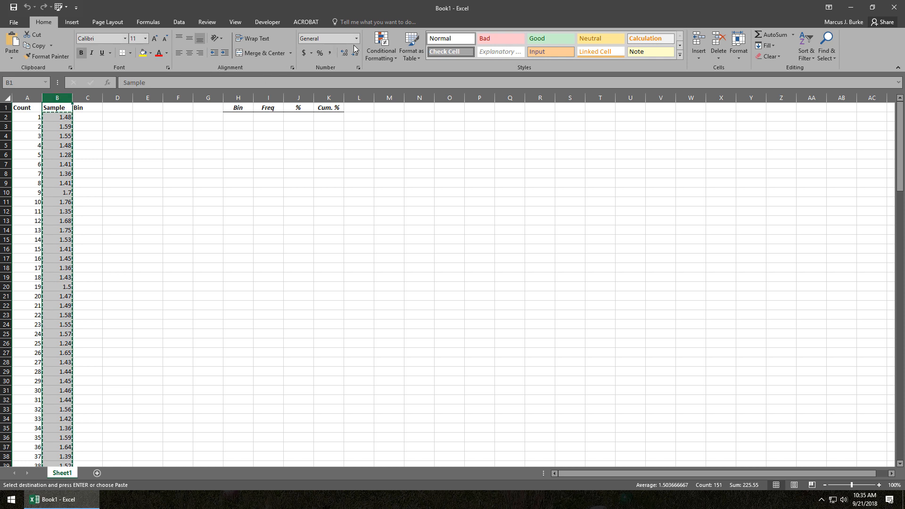
pyautogui.keyDown('ctrl'); pyautogui.click(96, 97); pyautogui.keyUp('ctrl')
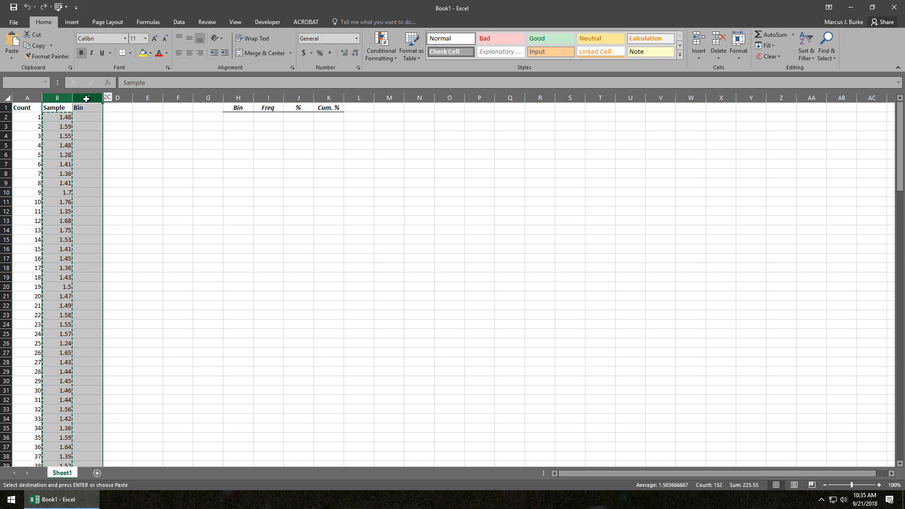
pyautogui.moveTo(238, 98); pyautogui.dragTo(278, 98)
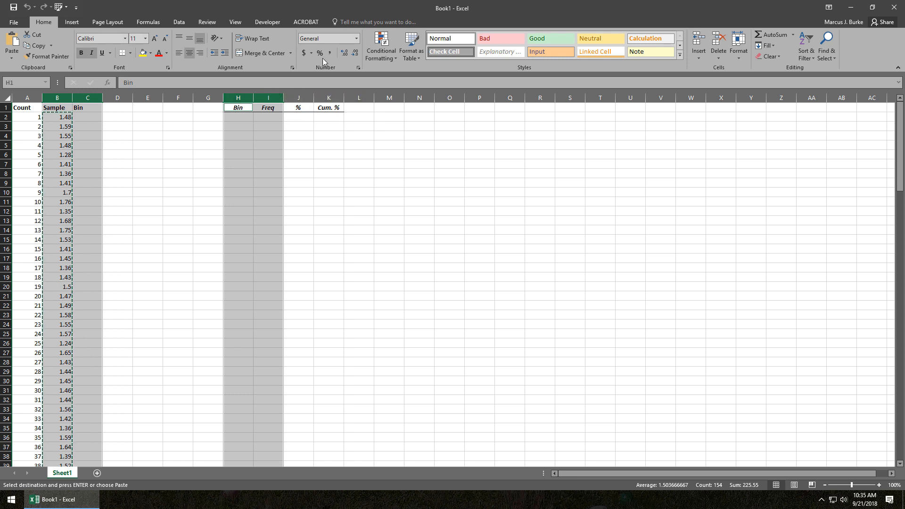
pyautogui.click(356, 38)
pyautogui.click(344, 93)
pyautogui.click(75, 116)
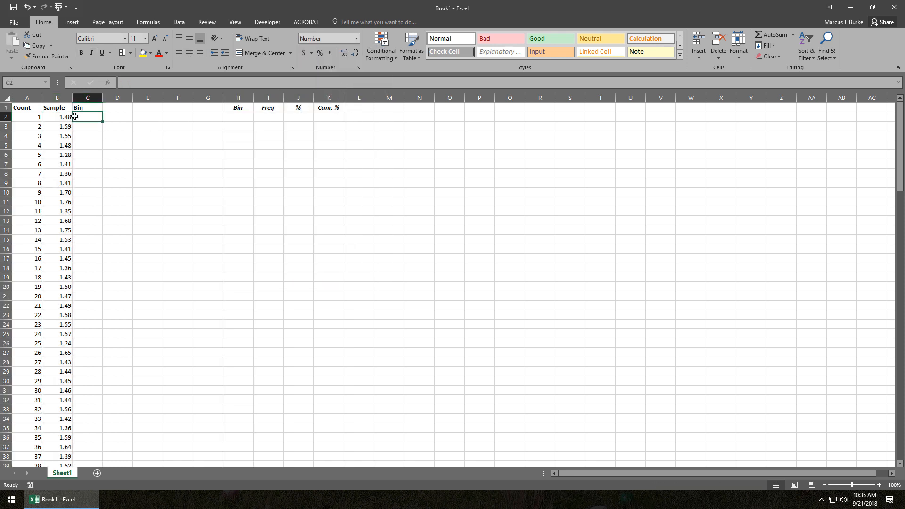
pyautogui.press('Left')
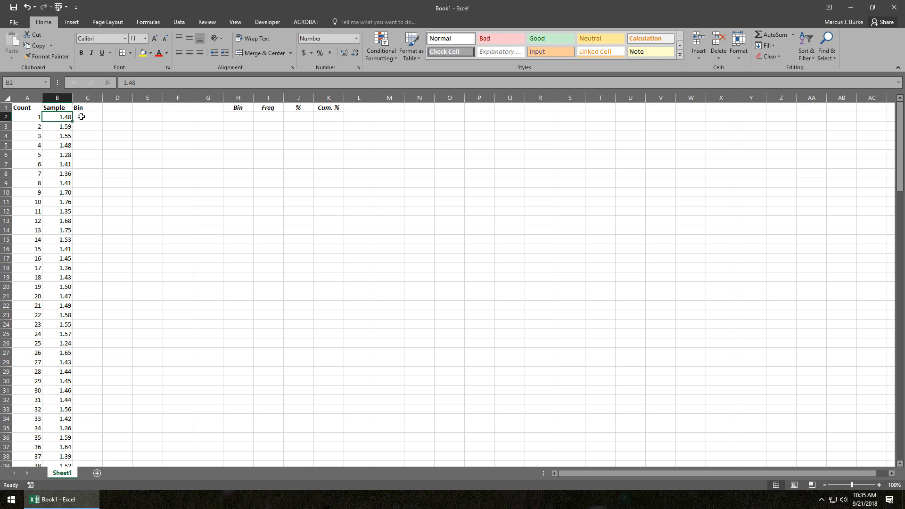
pyautogui.click(81, 117)
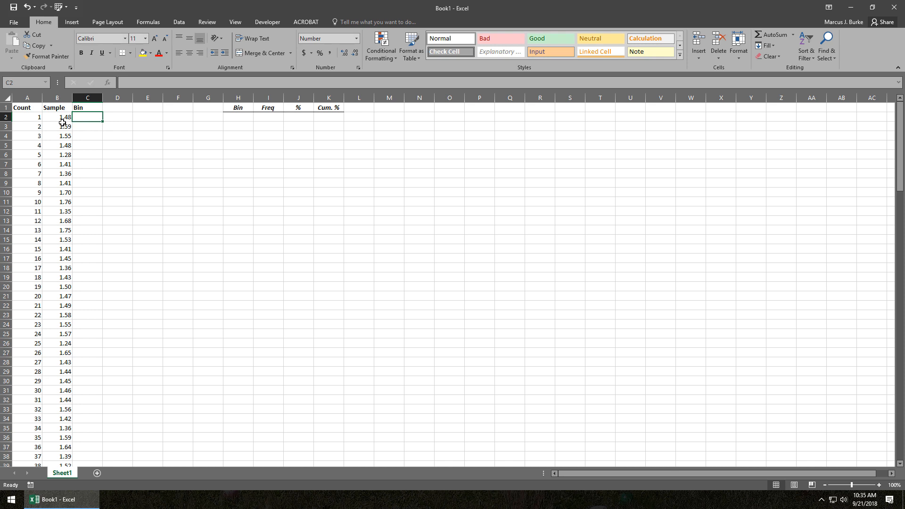
pyautogui.moveTo(59, 118); pyautogui.dragTo(57, 194)
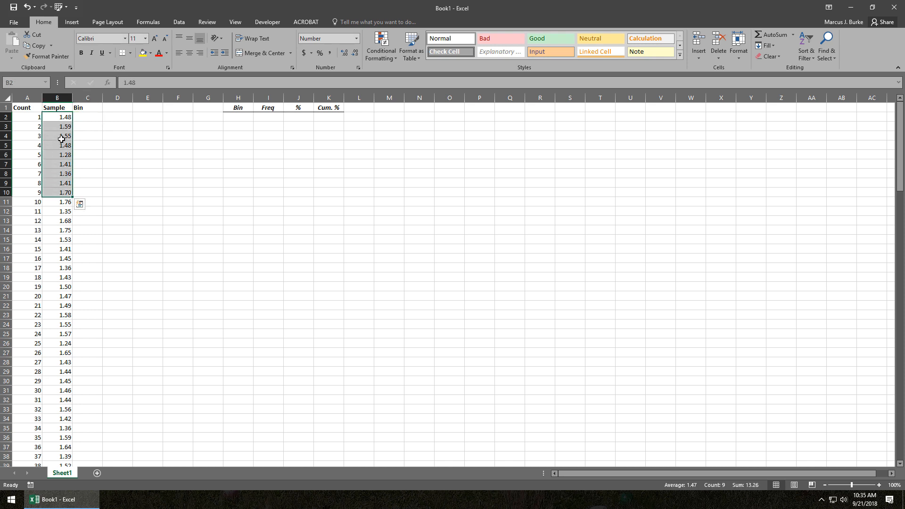
pyautogui.click(66, 118)
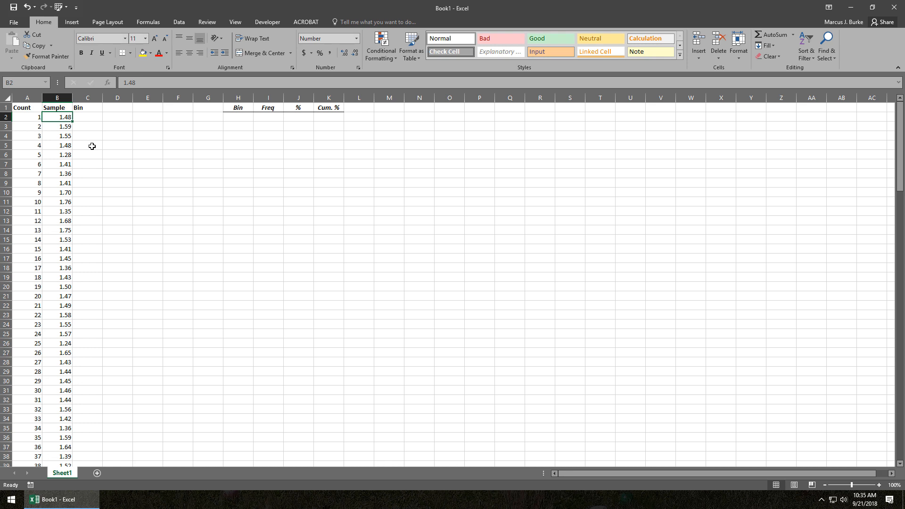
# Enter the formula =CEILING(B2,.05) in C2 to round the first sample up to its bin.
pyautogui.press('Right')
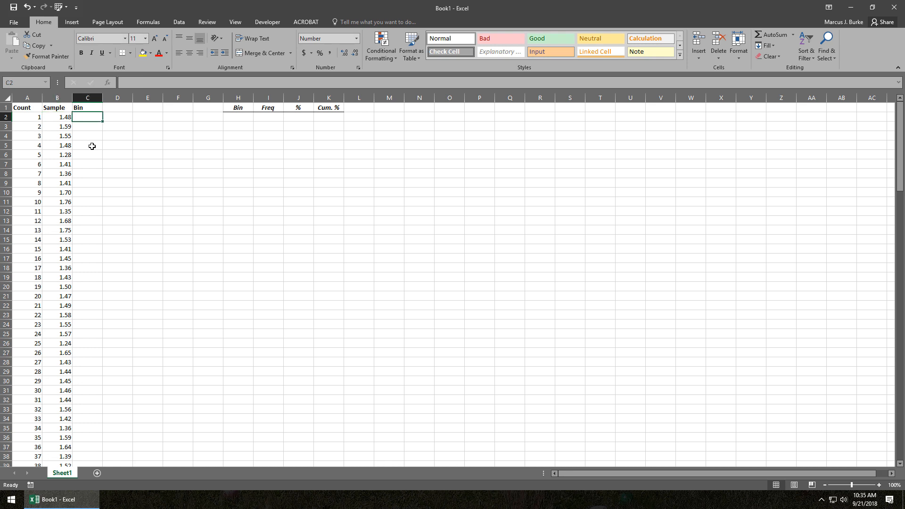
pyautogui.write('=')
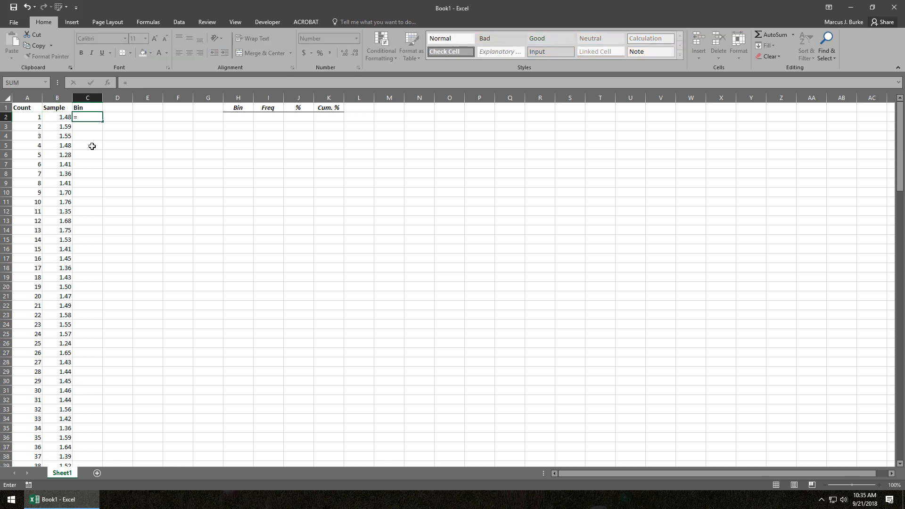
pyautogui.write('c')
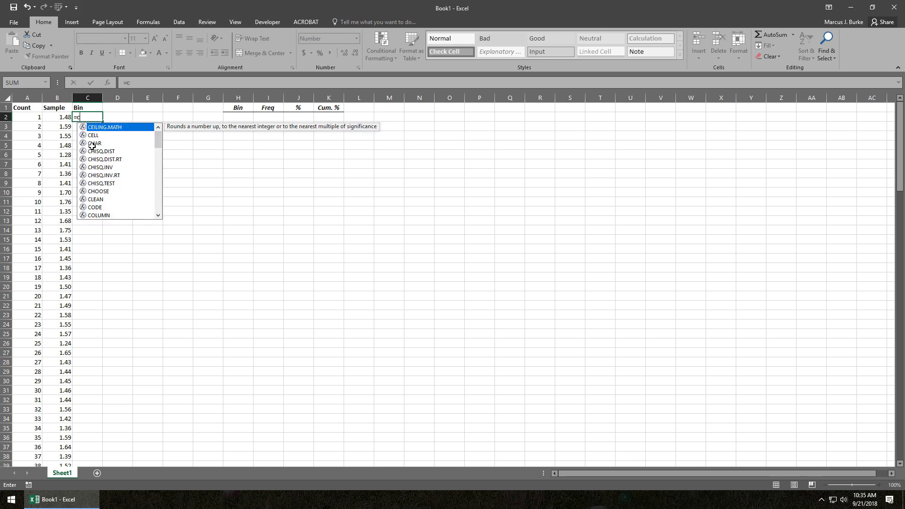
pyautogui.write('e')
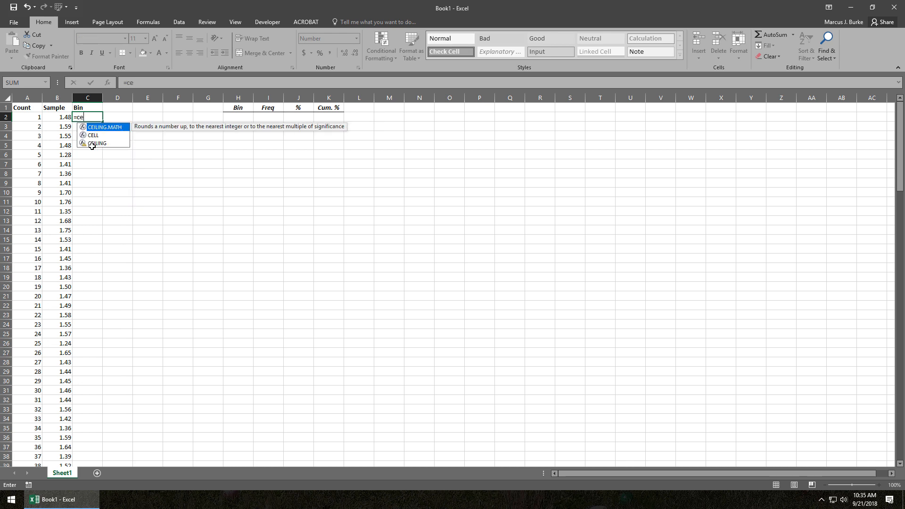
pyautogui.click(92, 146)
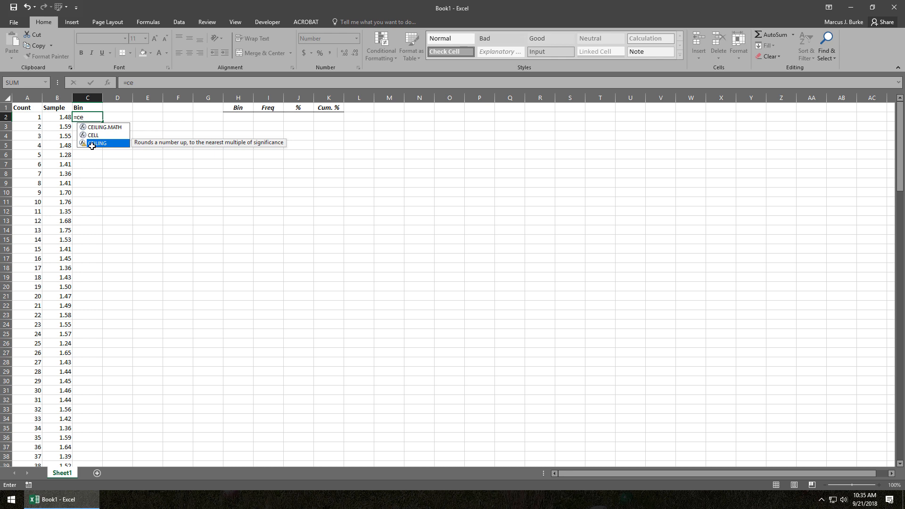
pyautogui.doubleClick(92, 146)
pyautogui.click(54, 117)
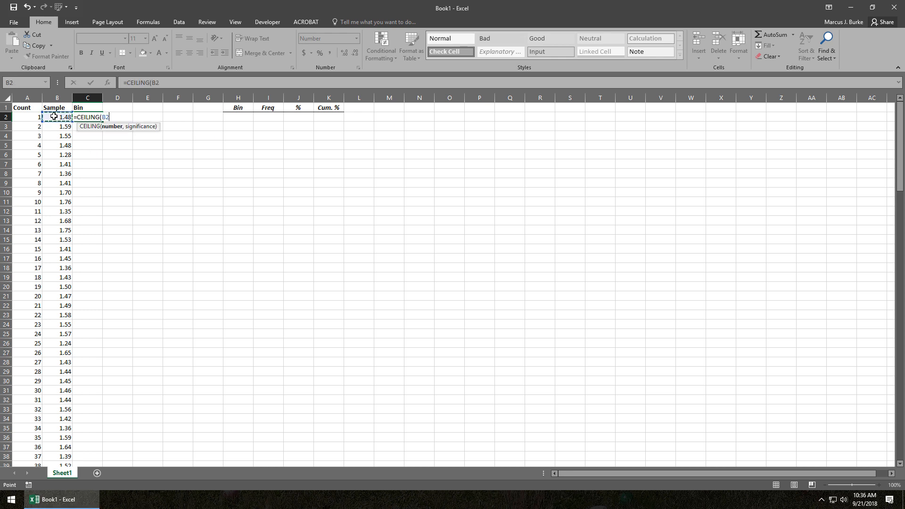
pyautogui.write(',')
pyautogui.write('.05)')
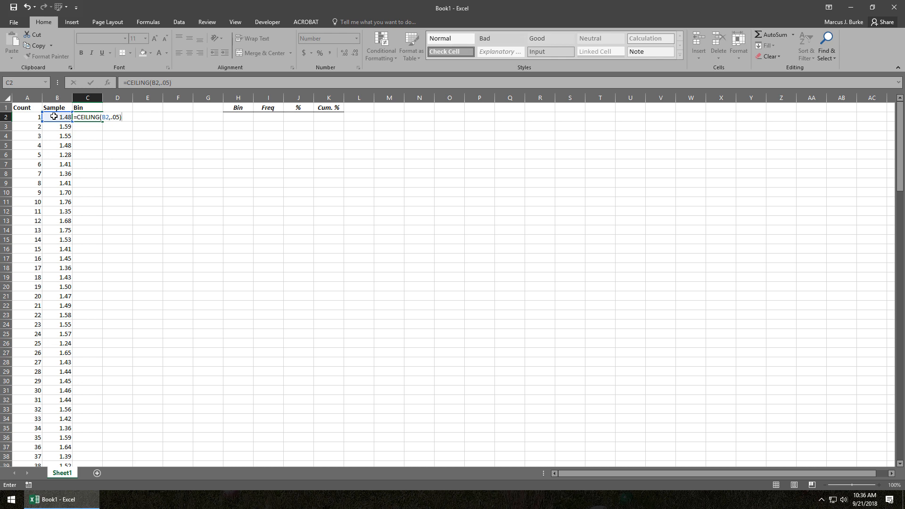
pyautogui.press('Return')
# Fill the Bin formula from C2 down to C151, level with the last Sample value.
pyautogui.press('Left')
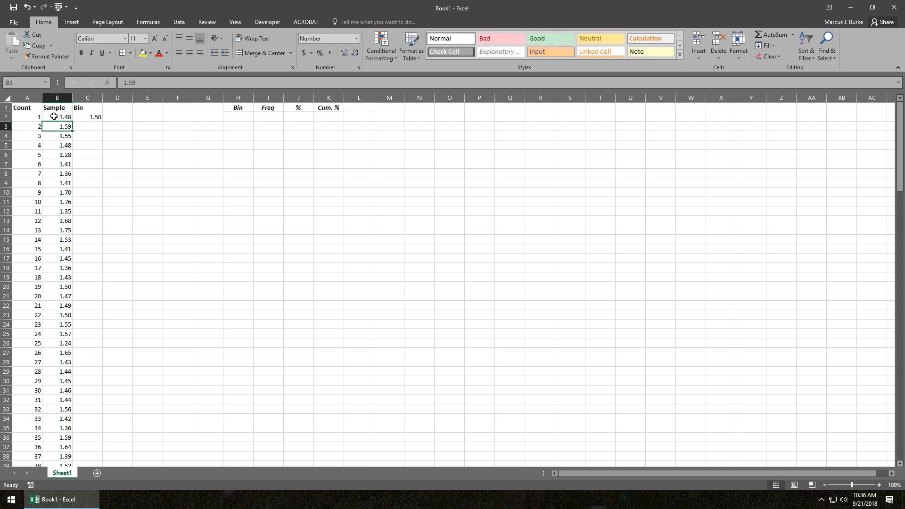
pyautogui.hotkey('ctrl', 'Down')
pyautogui.press('Right')
pyautogui.hotkey('ctrl', 'shift', 'Up')
pyautogui.hotkey('ctrl', 'd')
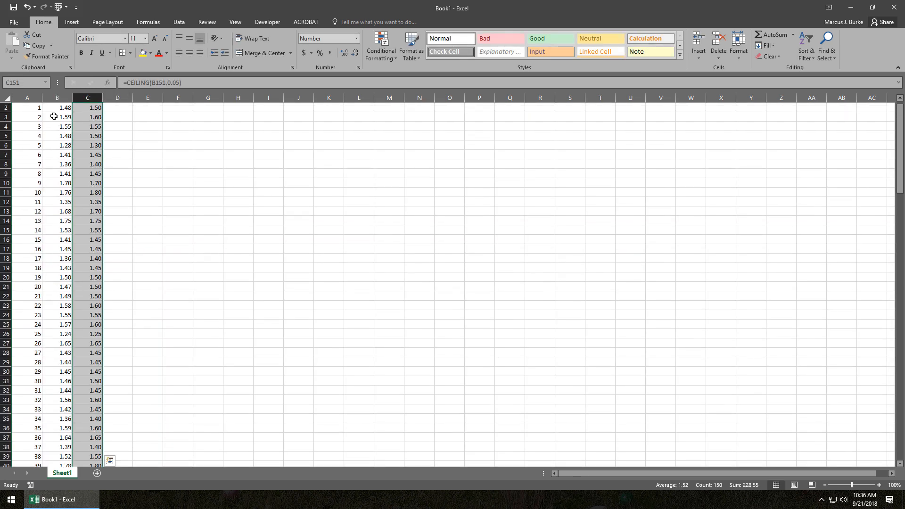
pyautogui.scroll(1, 85, 118)
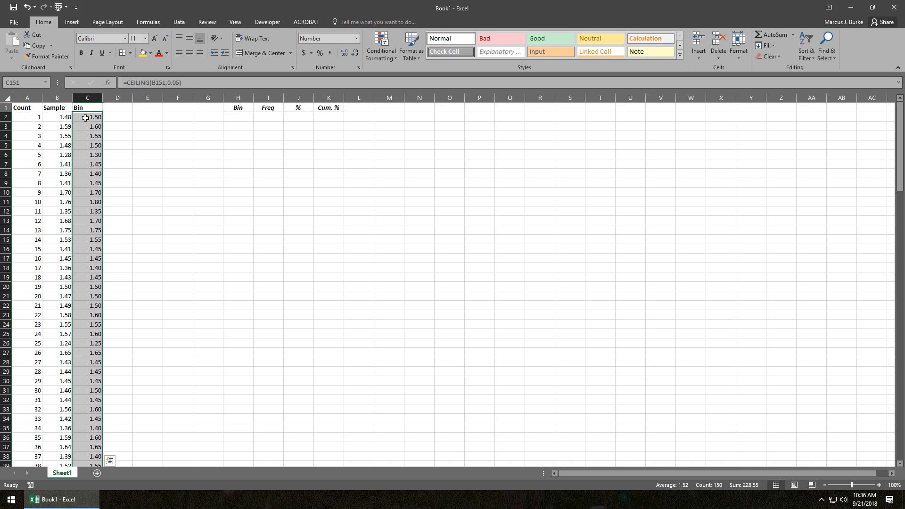
pyautogui.press('Left')
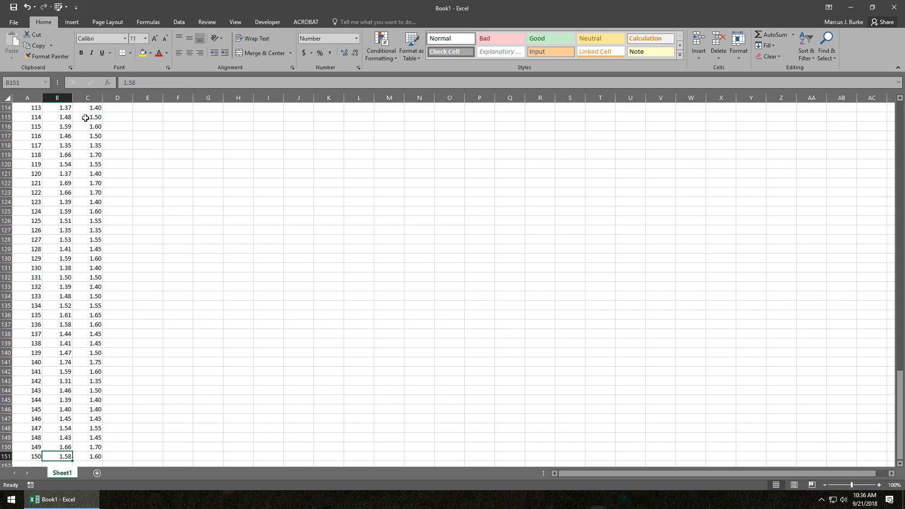
pyautogui.press('Right')
pyautogui.hotkey('ctrl', 'Up')
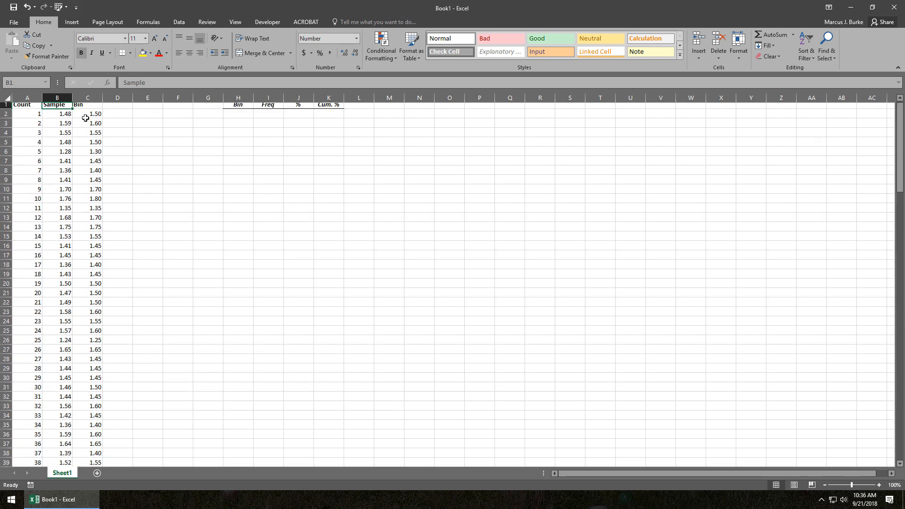
# Clear the filled Bin formulas from C3 down to C151, keeping only the one in C2.
pyautogui.hotkey('ctrl', 'shift', 'Down')
pyautogui.hotkey('ctrl', 'Up')
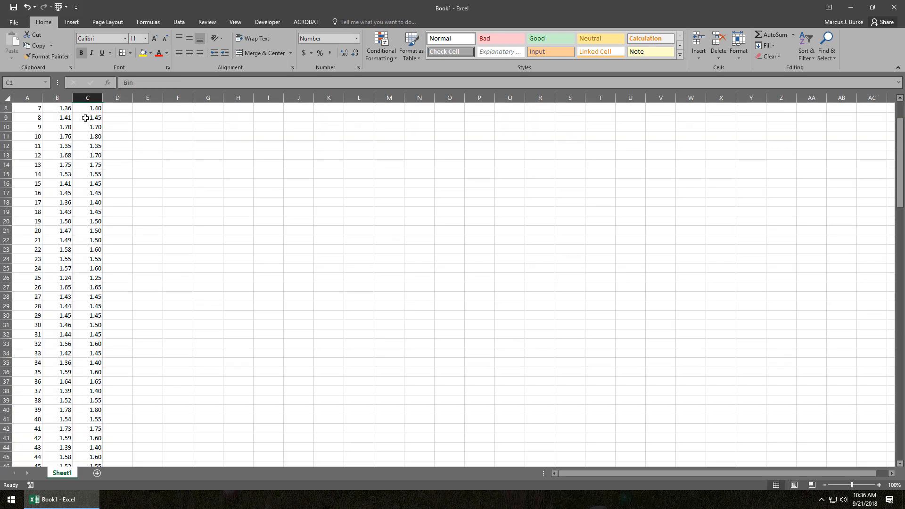
pyautogui.press('Down')
pyautogui.press('Down')
pyautogui.hotkey('ctrl', 'shift', 'Down')
pyautogui.press('Delete')
pyautogui.hotkey('ctrl', 'BackSpace')
# Try auto-filling the C2 formula down to the end of the adjacent Sample data, and undo the fill.
pyautogui.click(85, 117)
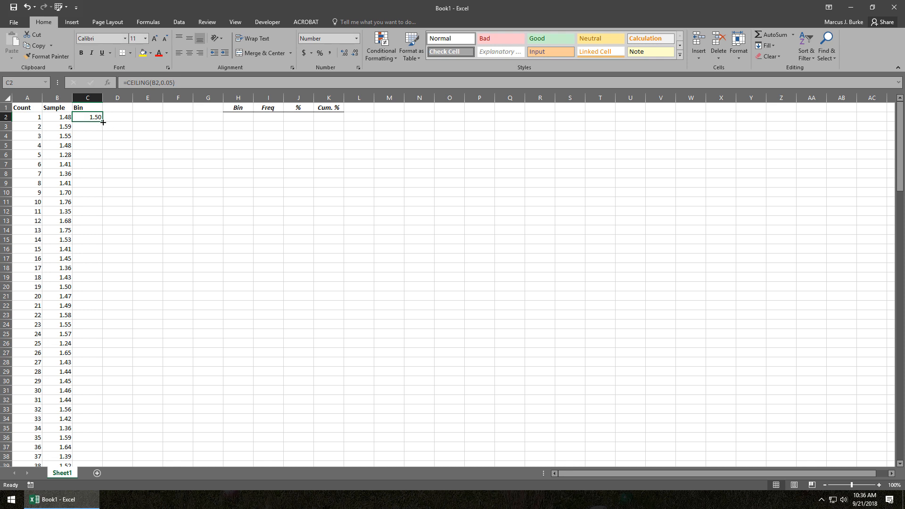
pyautogui.doubleClick(103, 122)
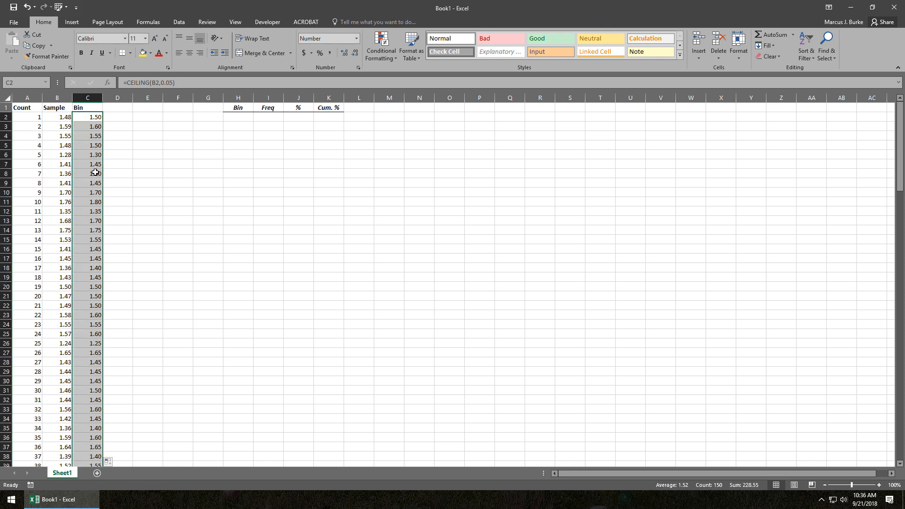
pyautogui.scroll(-4, 91, 234)
pyautogui.scroll(-20, 91, 234)
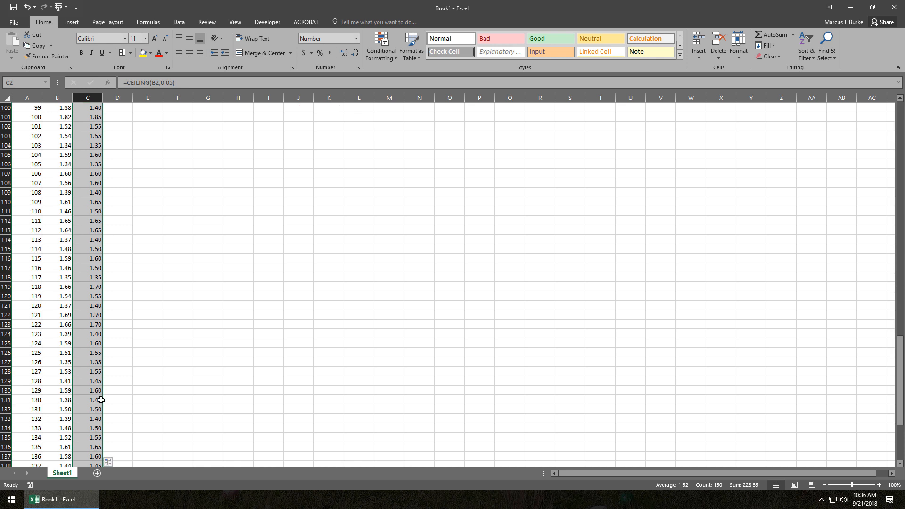
pyautogui.scroll(20, 101, 418)
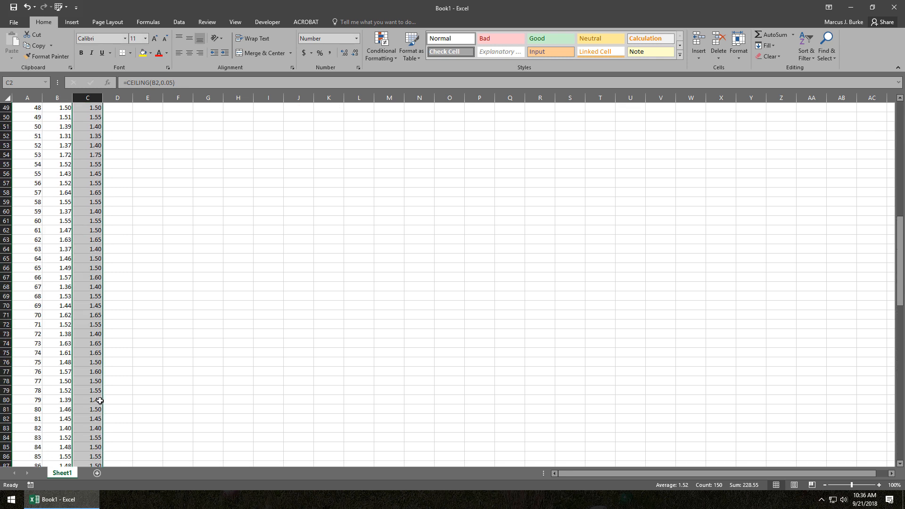
pyautogui.scroll(5, 100, 400)
pyautogui.hotkey('ctrl', 'z')
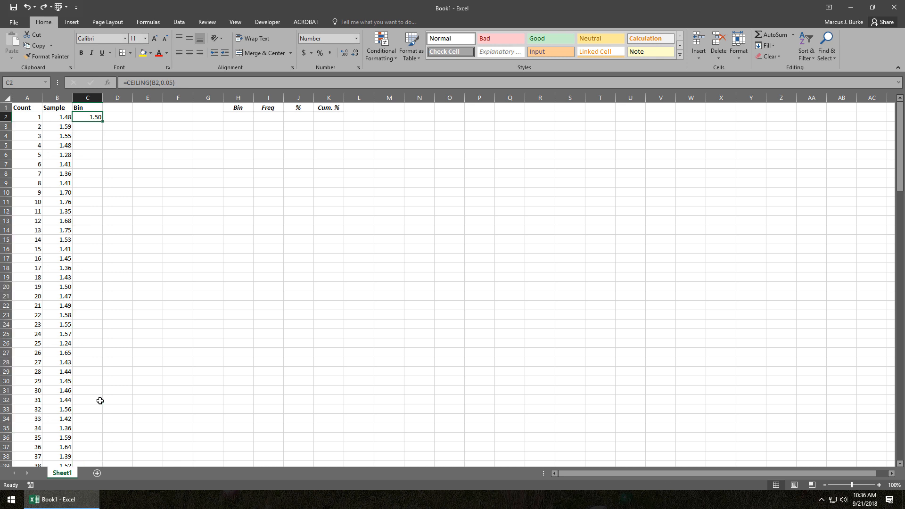
# Fill the CEILING formula in C2 down the Bin column through C151.
pyautogui.press('Left')
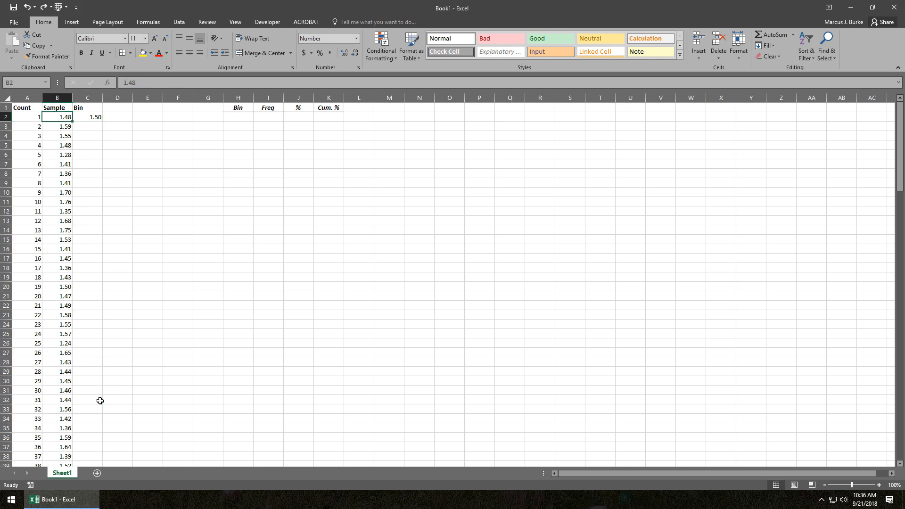
pyautogui.hotkey('ctrl', 'Down')
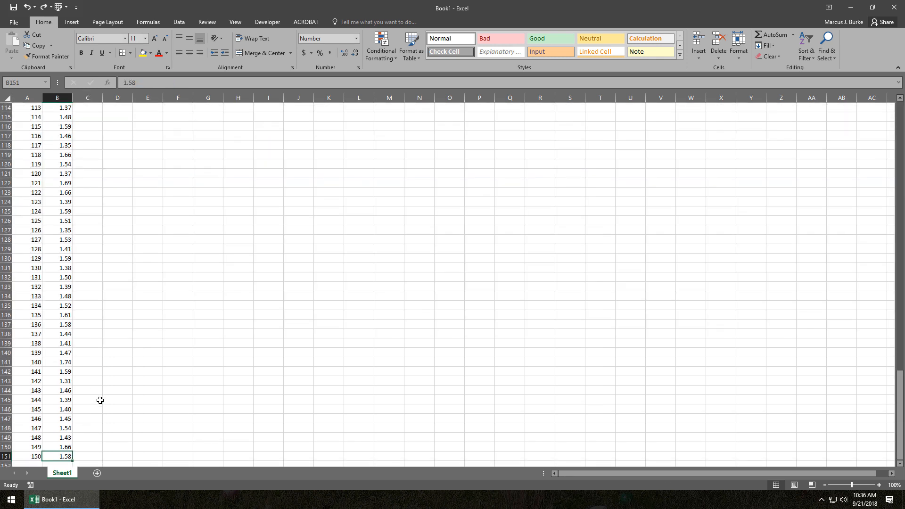
pyautogui.press('Right')
pyautogui.hotkey('ctrl', 'shift', 'Up')
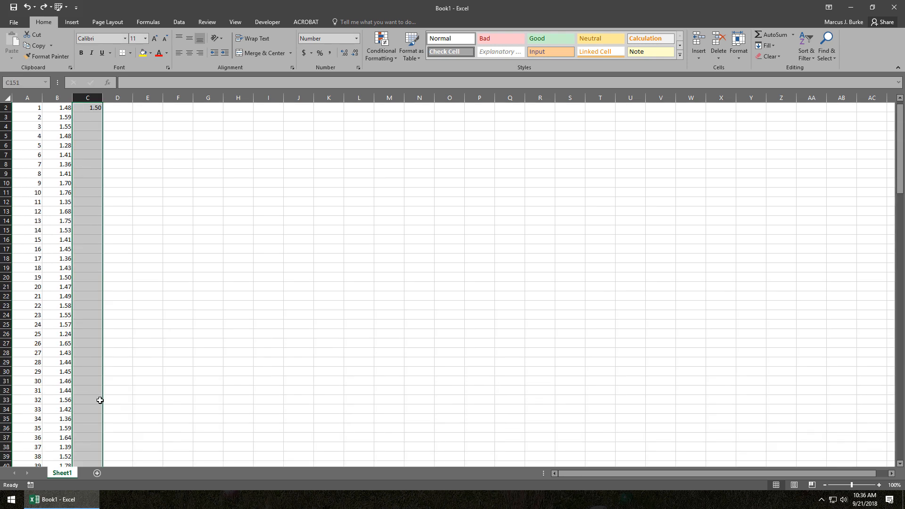
pyautogui.hotkey('ctrl', 'd')
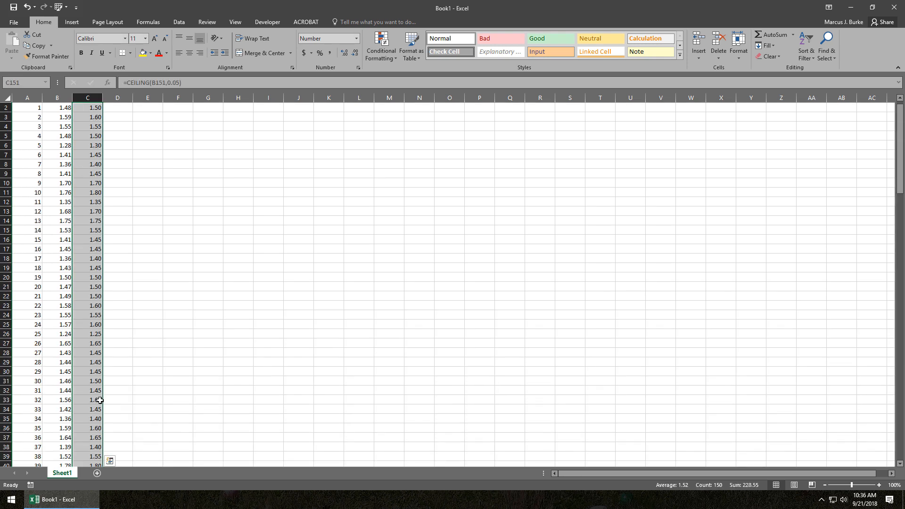
pyautogui.press('Left')
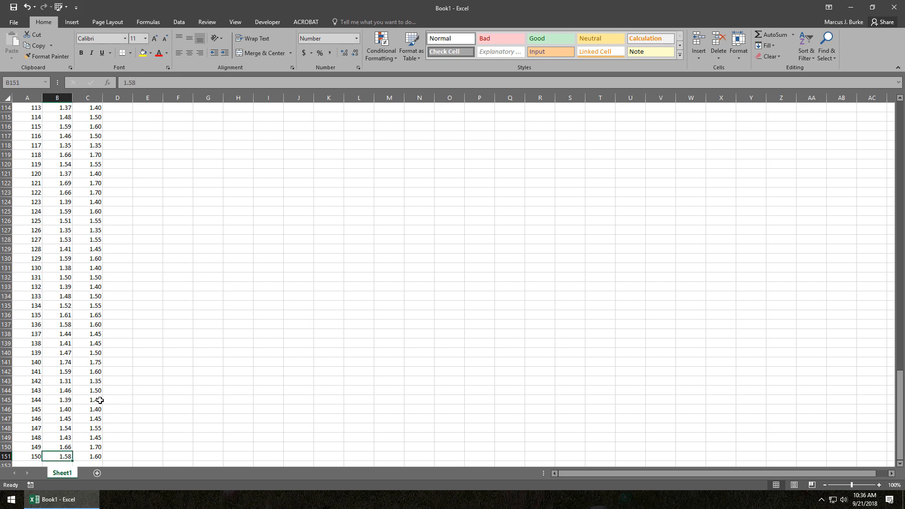
pyautogui.press('Right')
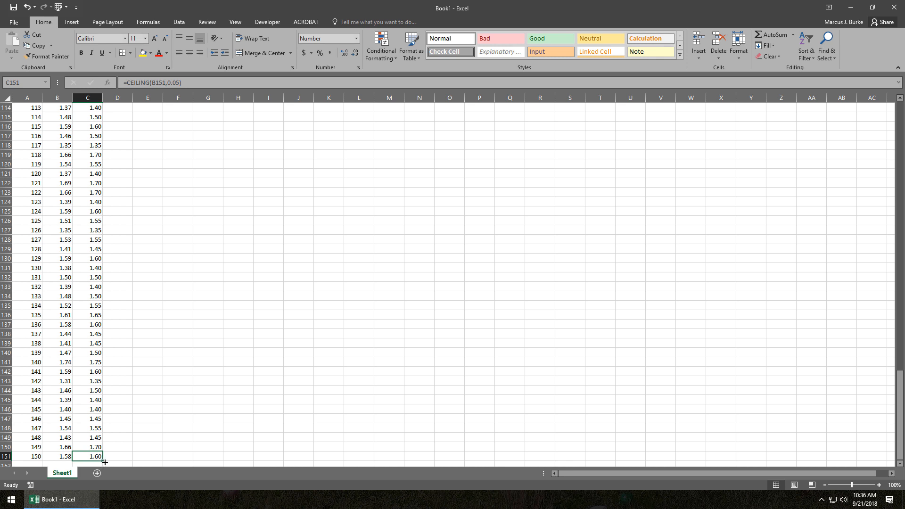
# Copy the Bin results in C2:C151 and paste them as values into the summary table's Bin column from H2.
pyautogui.hotkey('ctrl', 'Up')
pyautogui.press('Down')
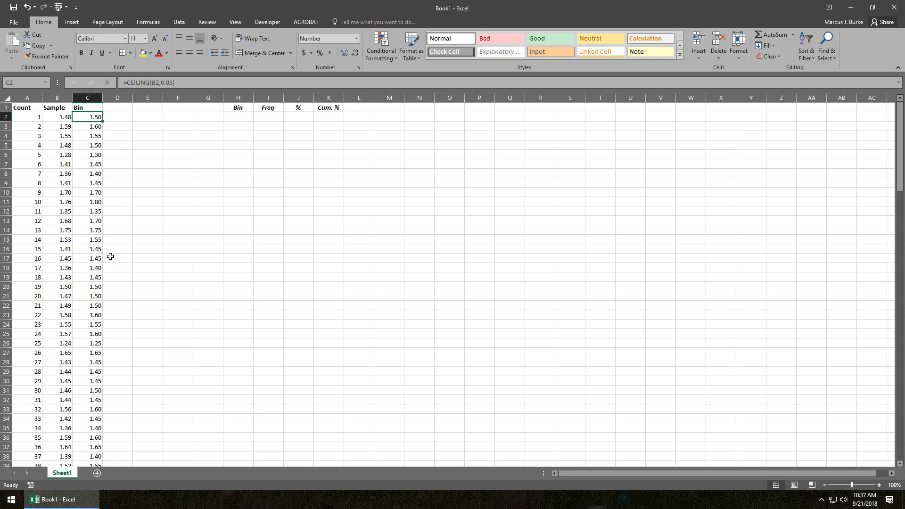
pyautogui.hotkey('ctrl', 'shift', 'Down')
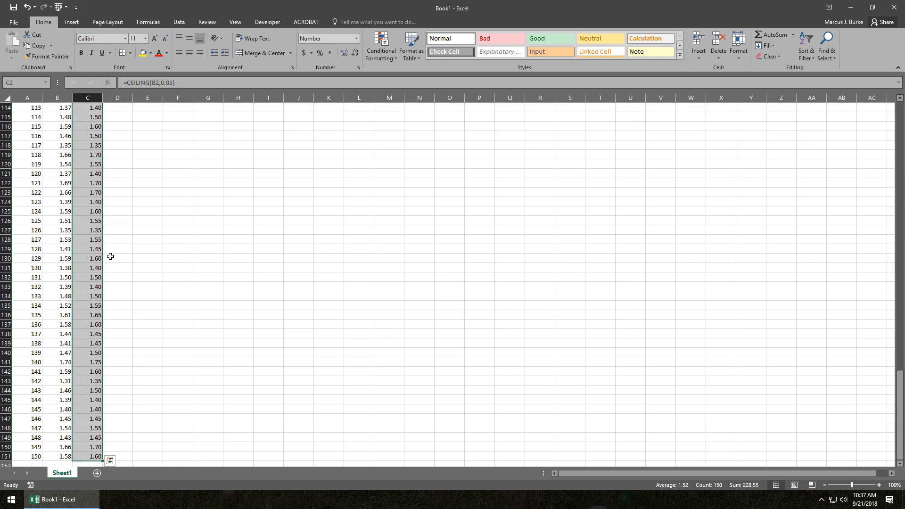
pyautogui.hotkey('ctrl', 'c')
pyautogui.hotkey('ctrl', 'Up')
pyautogui.press('Right')
pyautogui.press('Right')
pyautogui.press('Right')
pyautogui.press('Right')
pyautogui.press('Right')
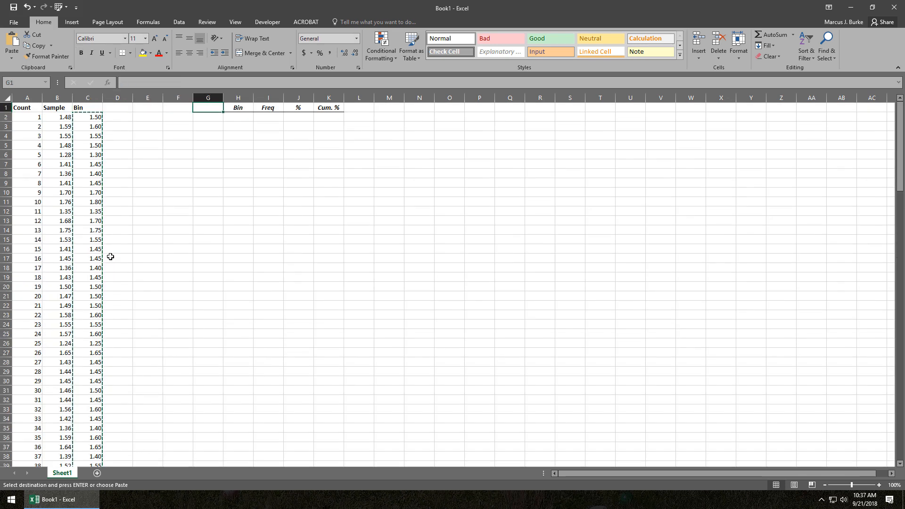
pyautogui.press('Down')
pyautogui.hotkey('ctrl', 'v')
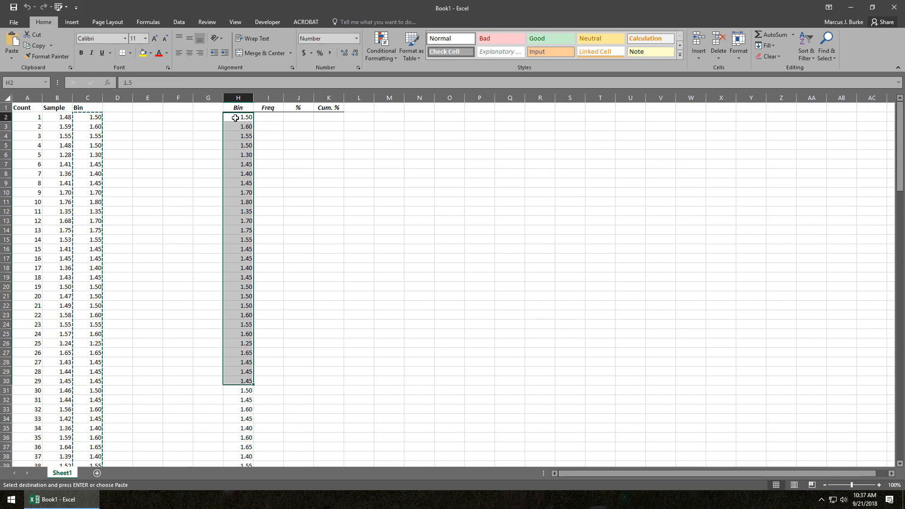
# Remove the duplicate values from the Bin column H2:H151, continuing with the current selection only.
pyautogui.click(239, 118)
pyautogui.hotkey('ctrl', 'shift', 'Down')
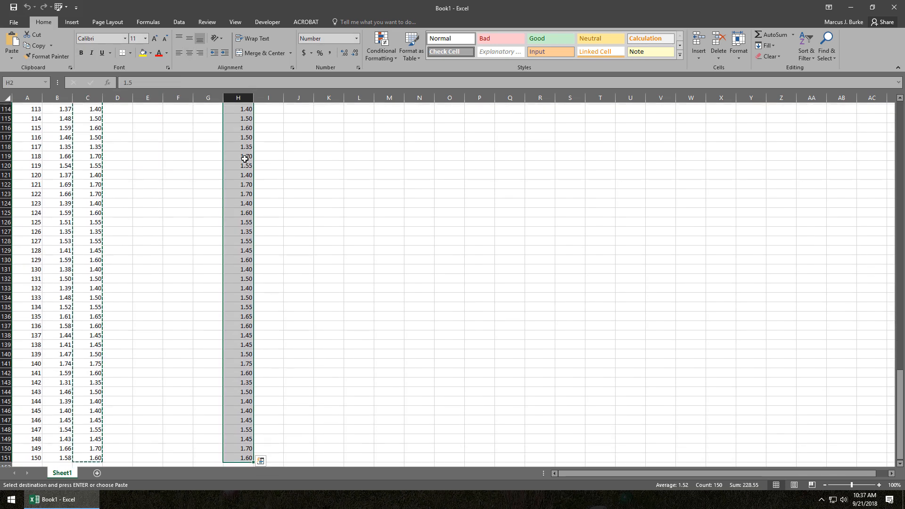
pyautogui.click(170, 20)
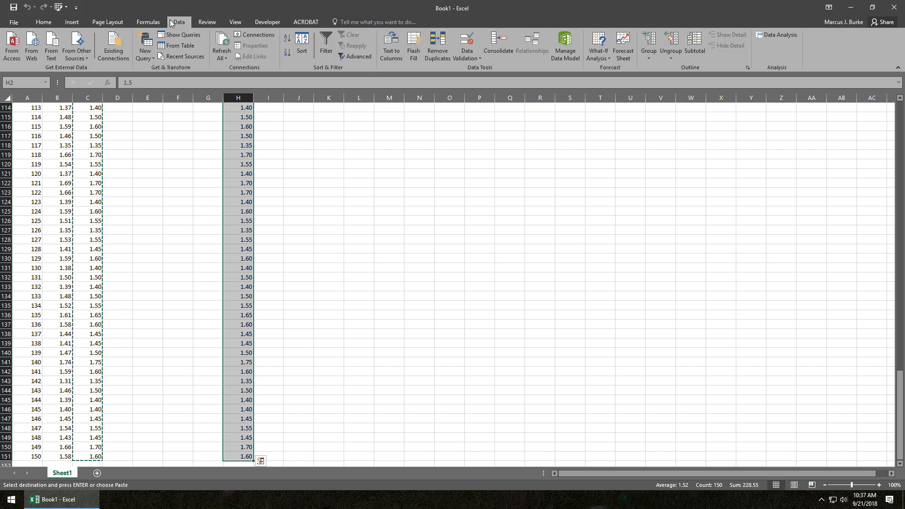
pyautogui.click(438, 47)
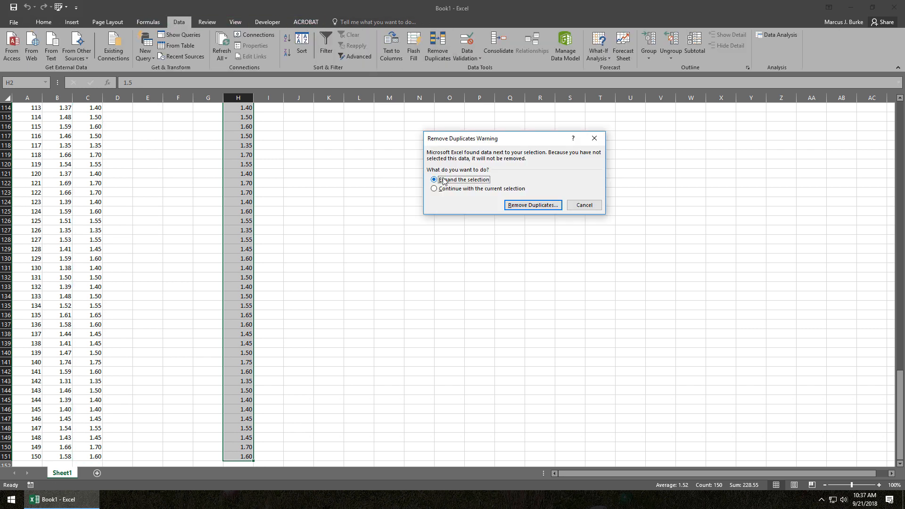
pyautogui.click(435, 188)
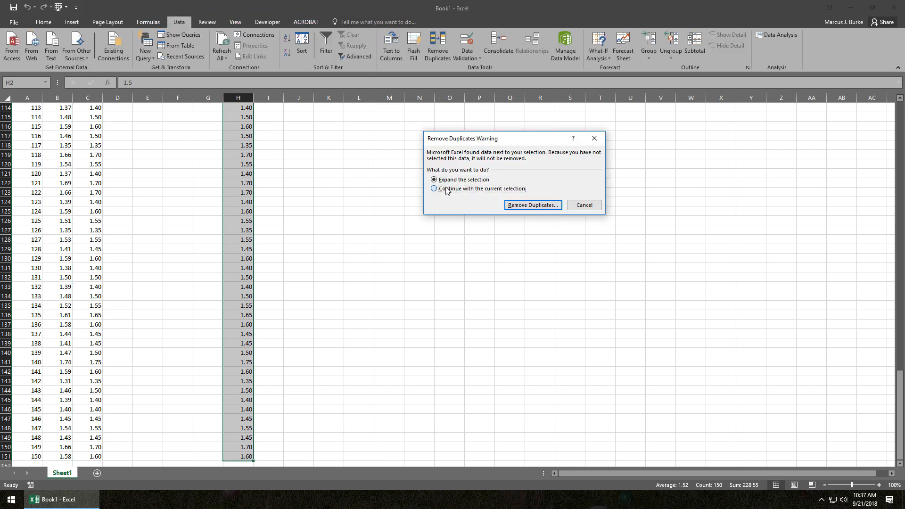
pyautogui.click(534, 206)
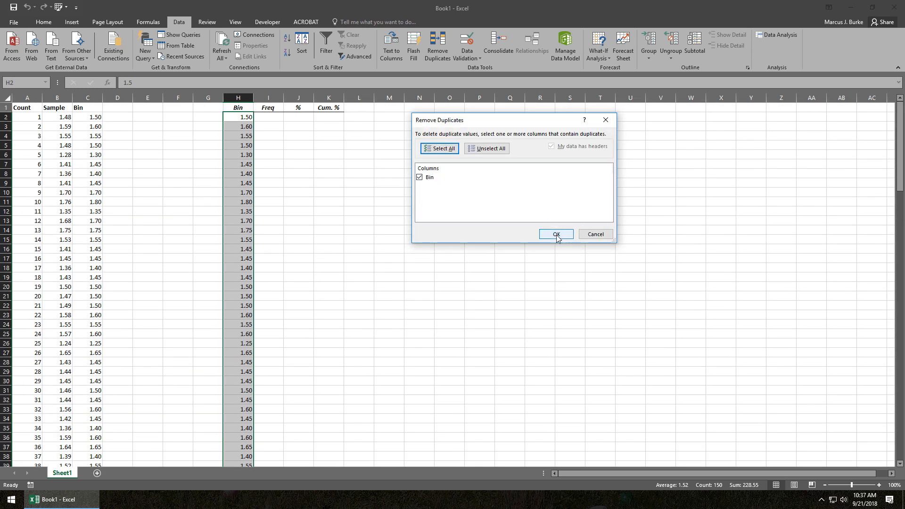
pyautogui.click(557, 235)
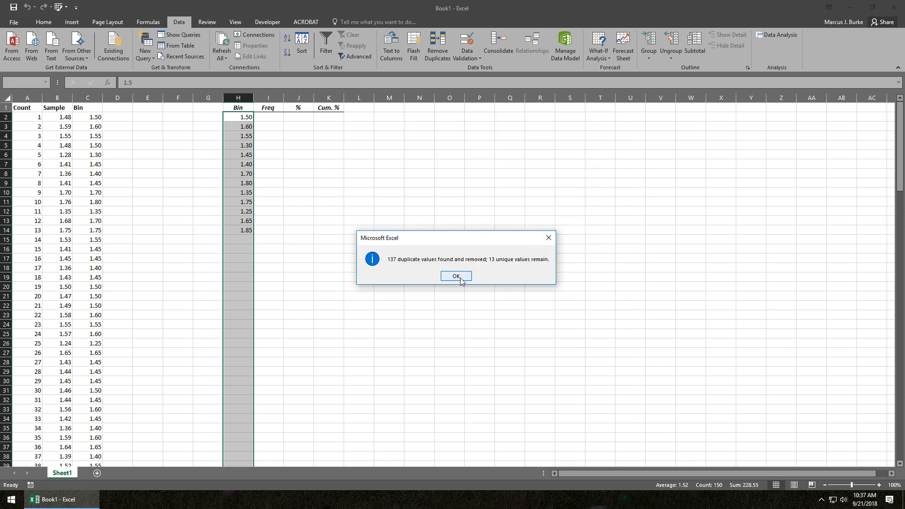
pyautogui.click(459, 279)
pyautogui.click(244, 213)
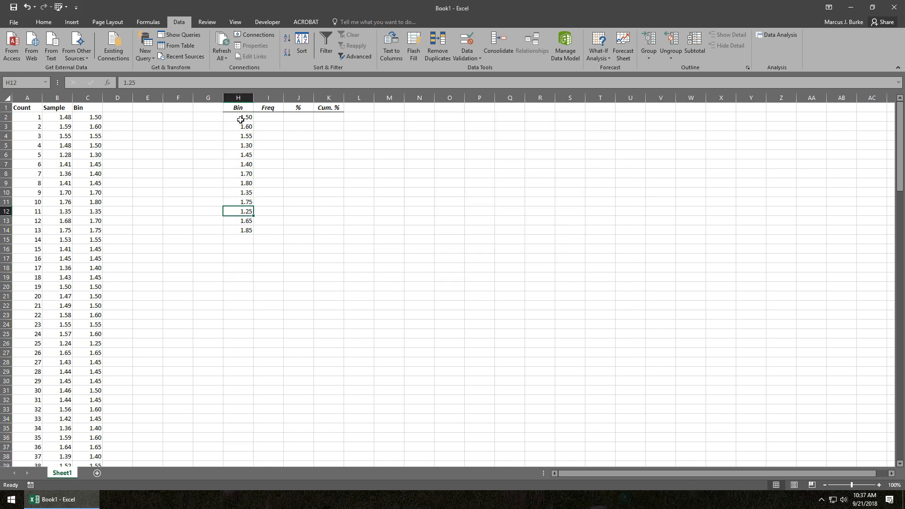
# Sort the unique bins in H2:H14 in ascending order, continuing with the current selection only.
pyautogui.moveTo(241, 118); pyautogui.dragTo(243, 231)
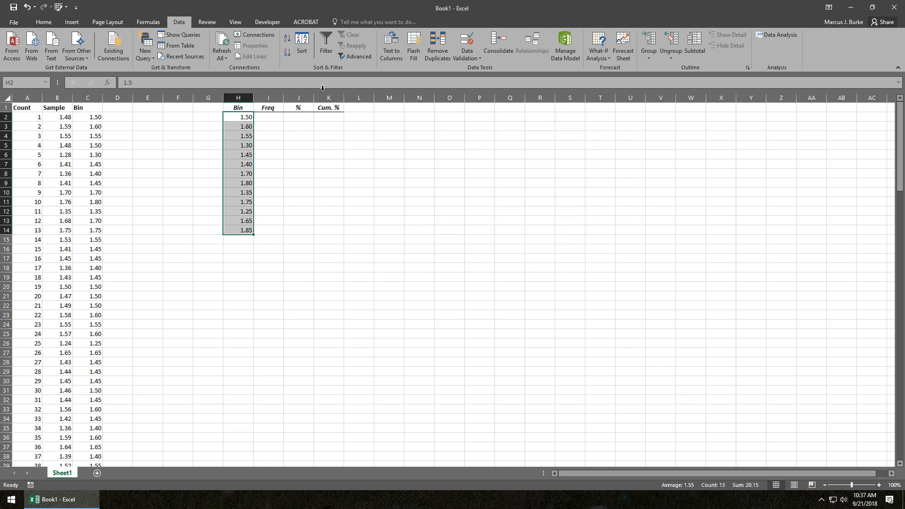
pyautogui.click(287, 38)
pyautogui.click(454, 189)
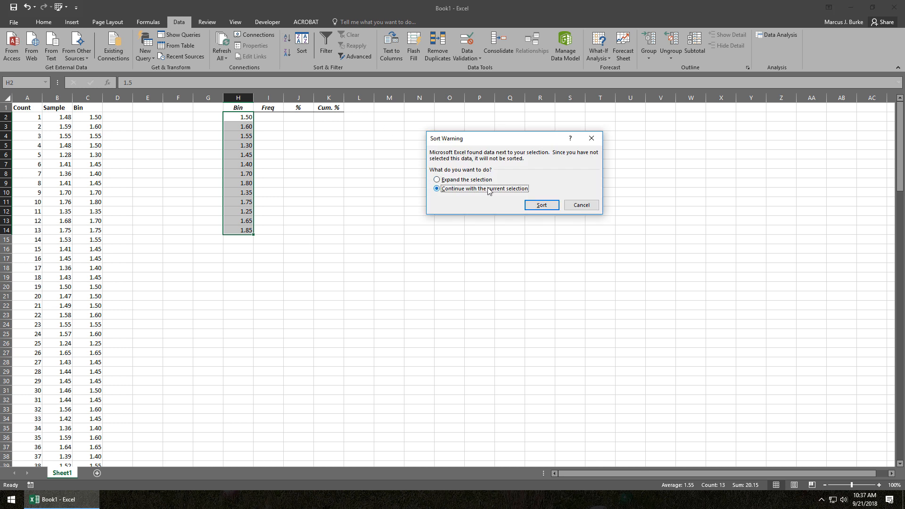
pyautogui.click(540, 205)
pyautogui.click(242, 118)
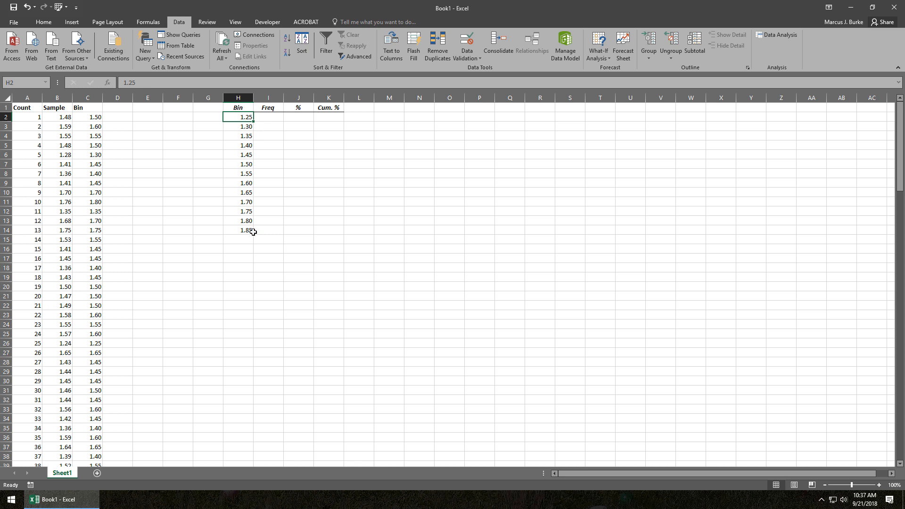
# Examine the bin width in C2's CEILING formula against the sorted bins and the empty Freq cells beside them.
pyautogui.click(264, 117)
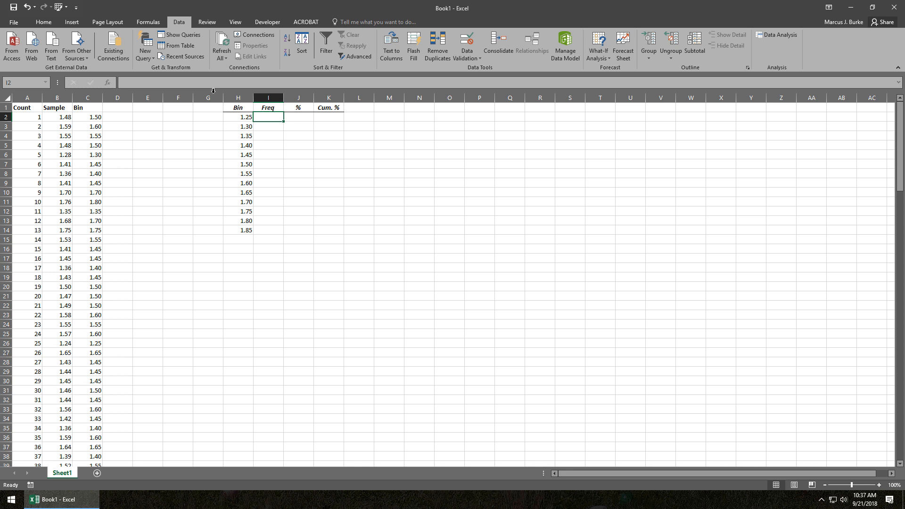
pyautogui.click(97, 117)
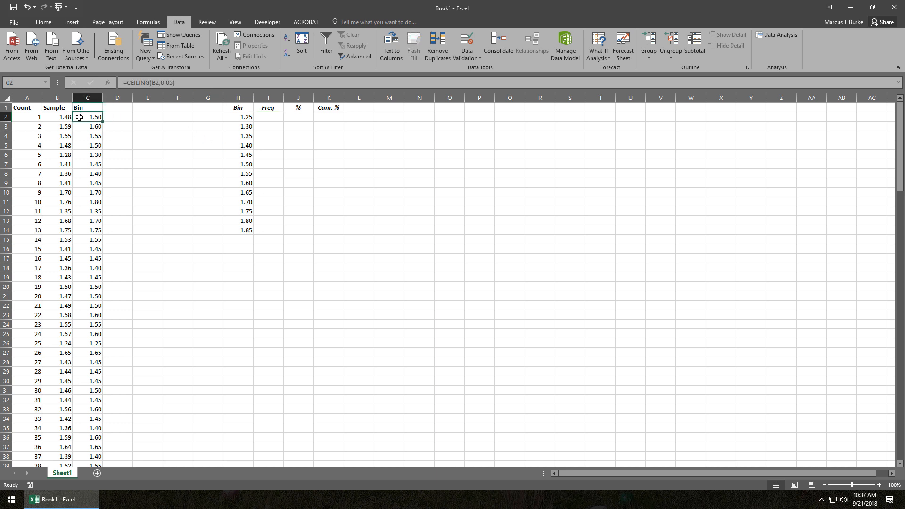
pyautogui.click(170, 83)
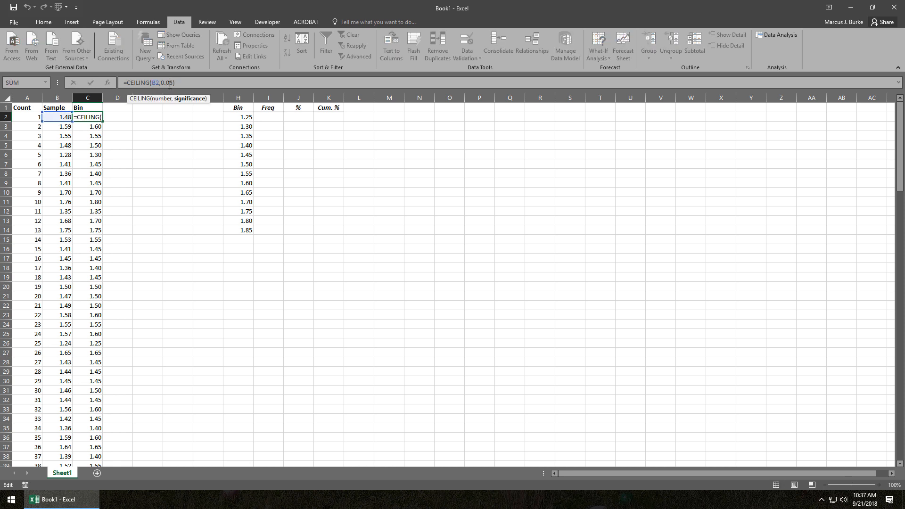
pyautogui.click(233, 117)
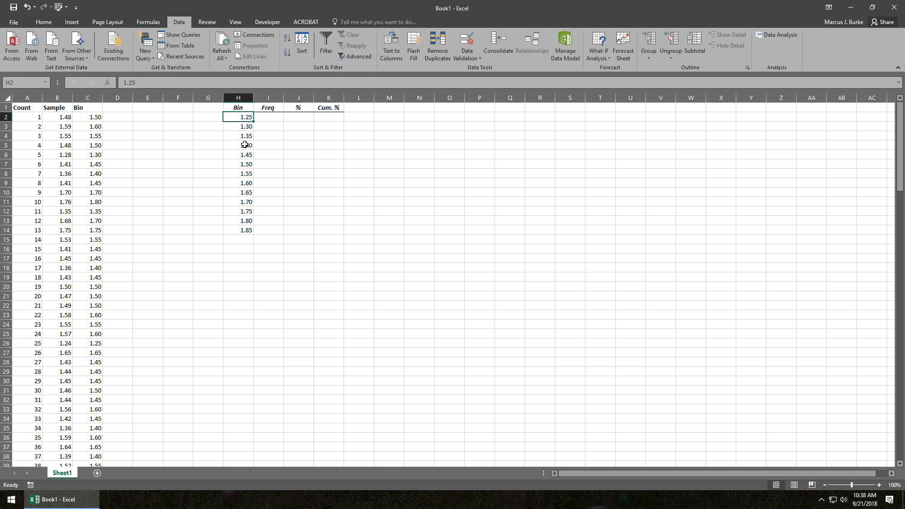
pyautogui.click(275, 118)
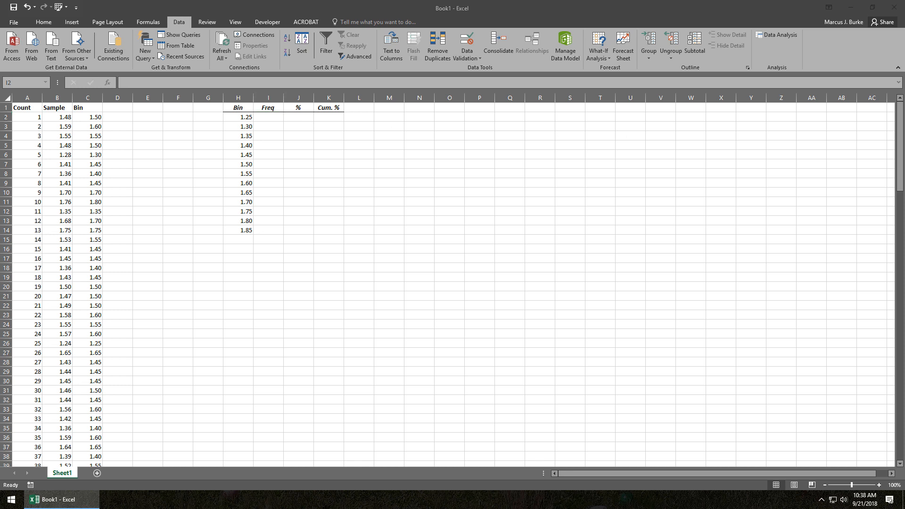
pyautogui.click(273, 119)
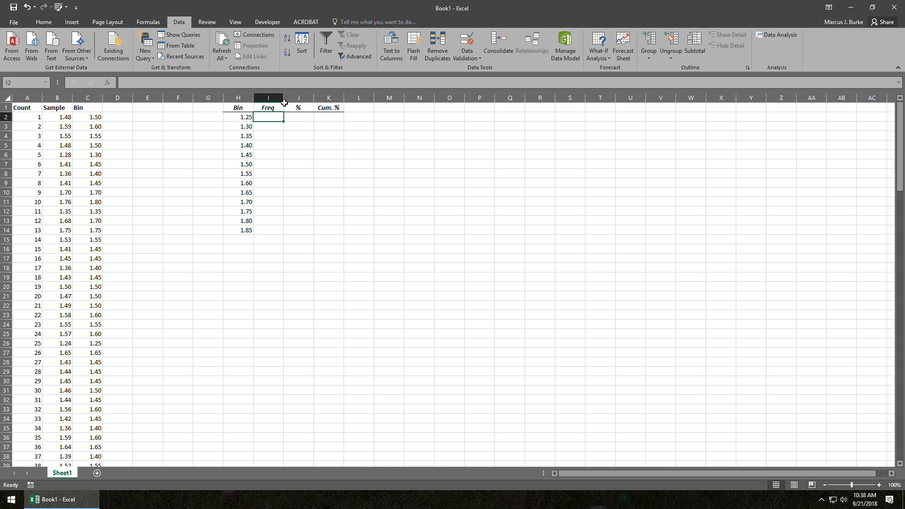
pyautogui.click(260, 129)
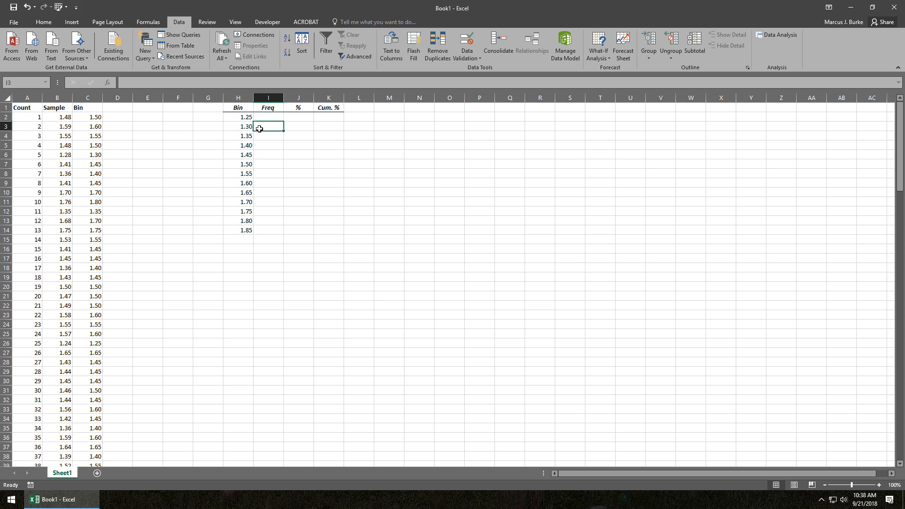
pyautogui.click(258, 138)
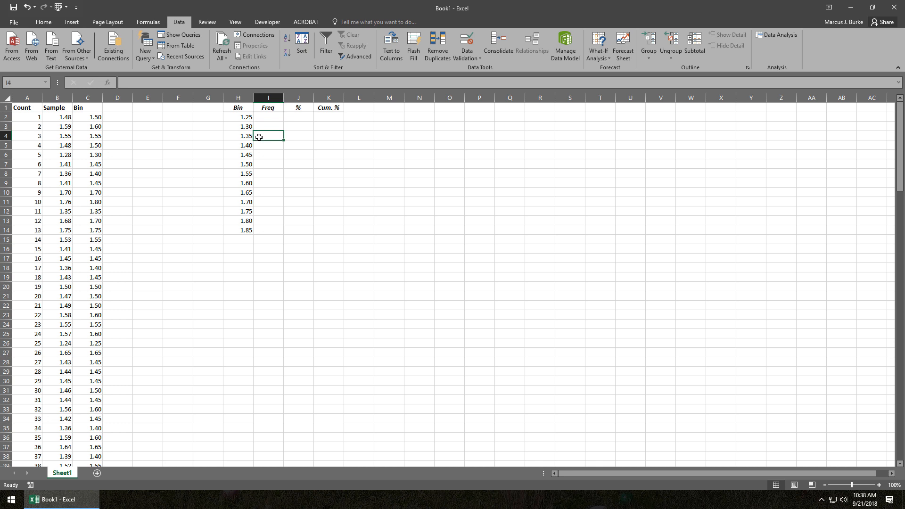
# Begin a COUNTIF formula in the first Freq cell, I2.
pyautogui.click(261, 118)
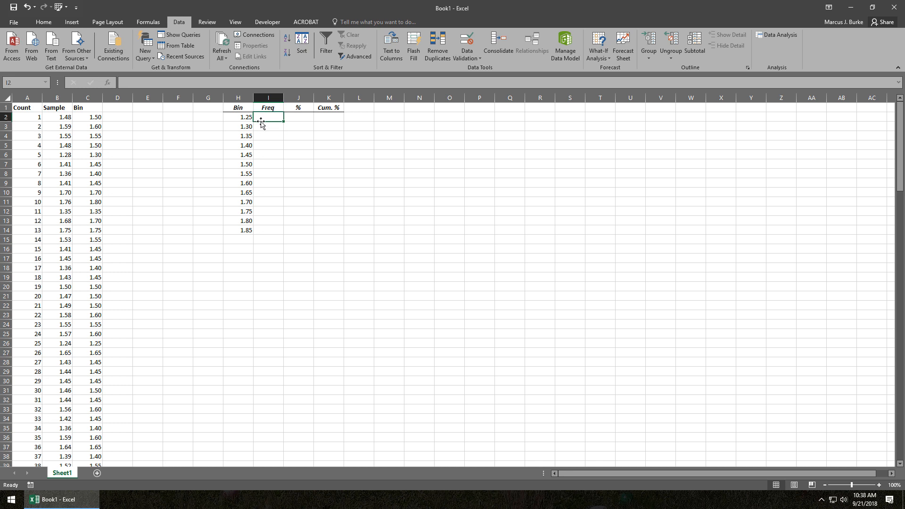
pyautogui.write('=')
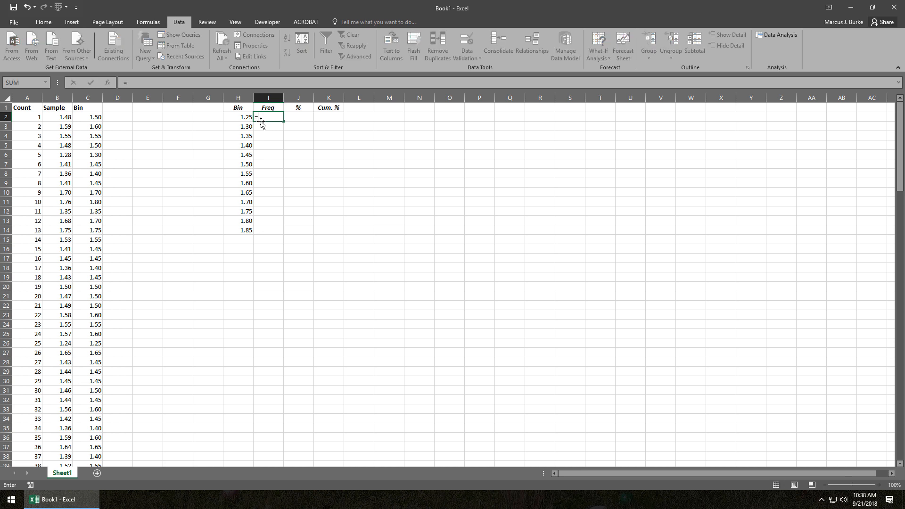
pyautogui.write('coun')
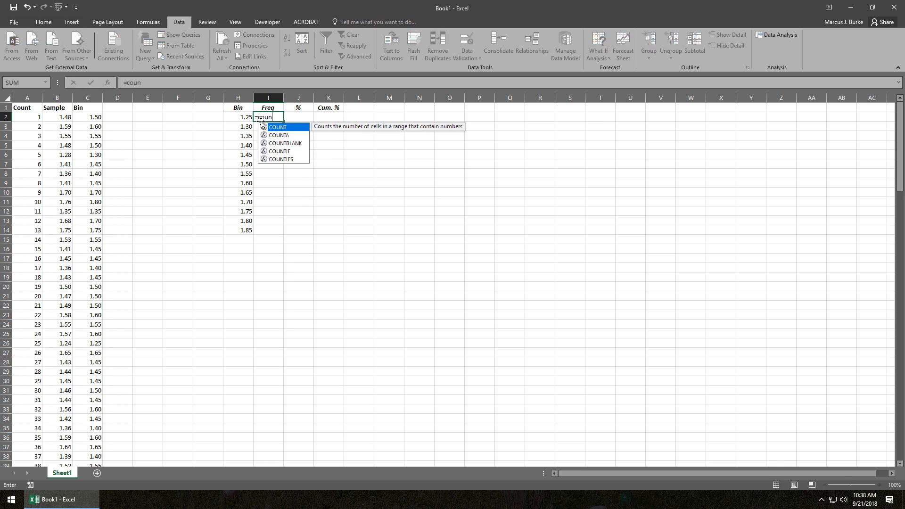
pyautogui.press('Down')
pyautogui.press('Down')
pyautogui.press('Down')
pyautogui.press('Tab')
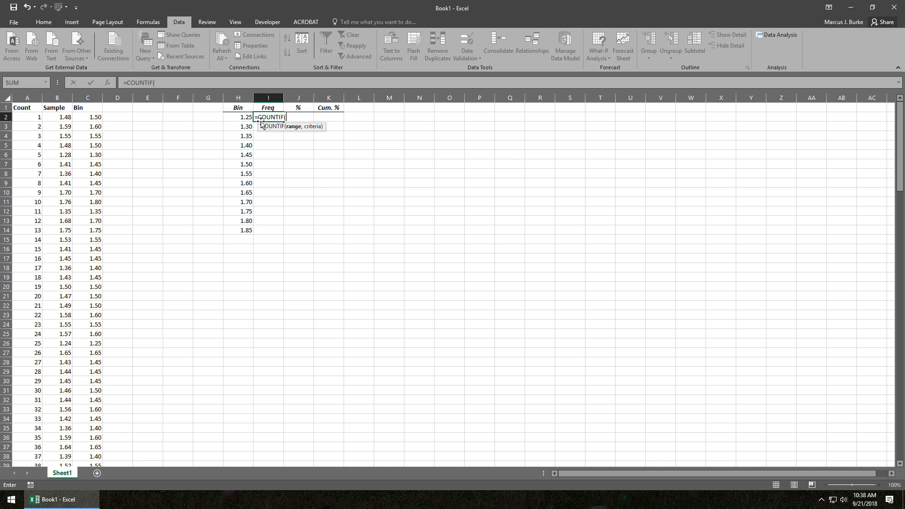
pyautogui.press('BackSpace')
pyautogui.press('BackSpace')
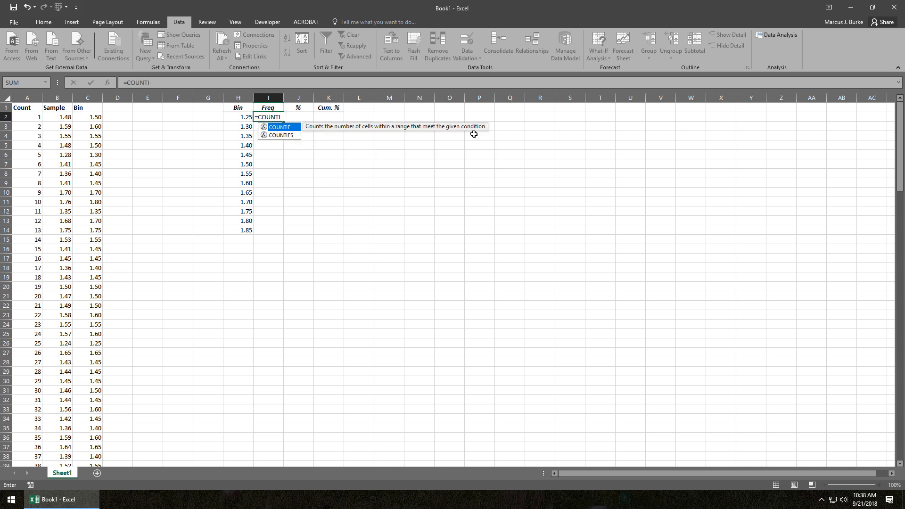
pyautogui.press('Tab')
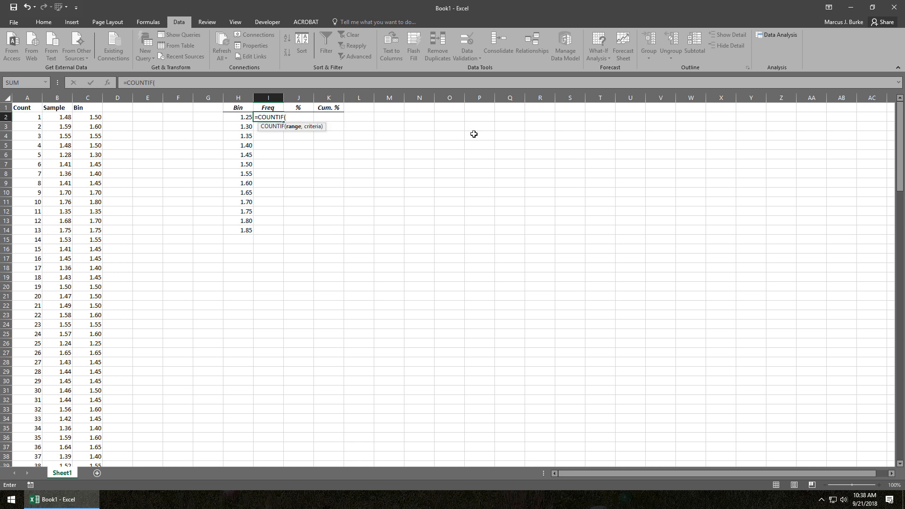
# Use the Bin data C2:C151 as the COUNTIF range, locking its rows as C$2:C$151.
pyautogui.click(87, 118)
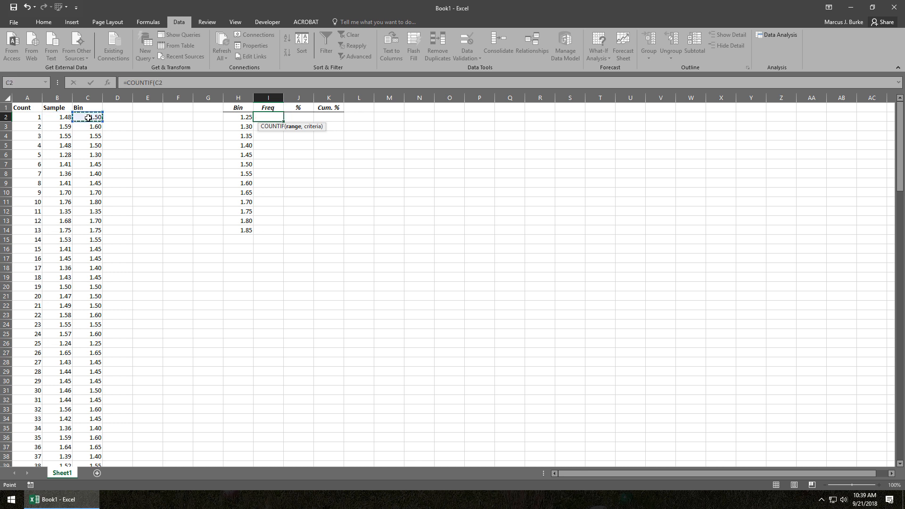
pyautogui.hotkey('ctrl', 'shift', 'Down')
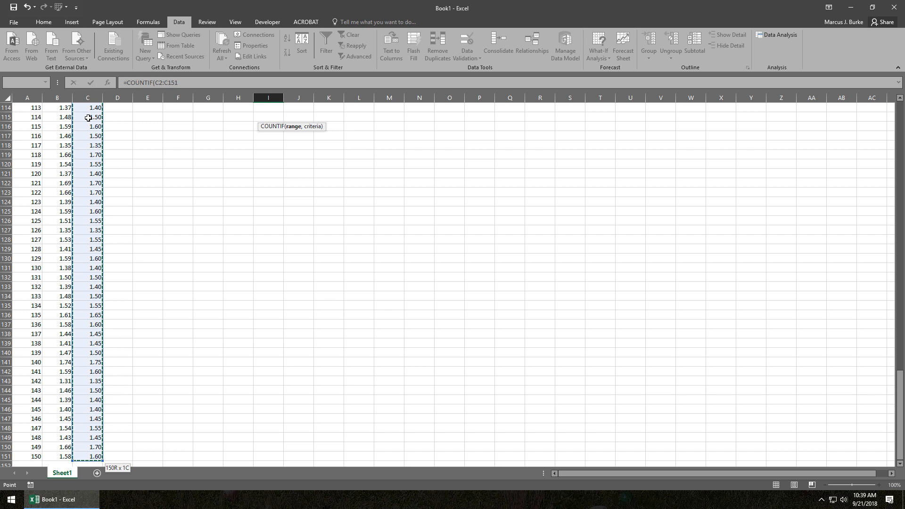
pyautogui.click(158, 82)
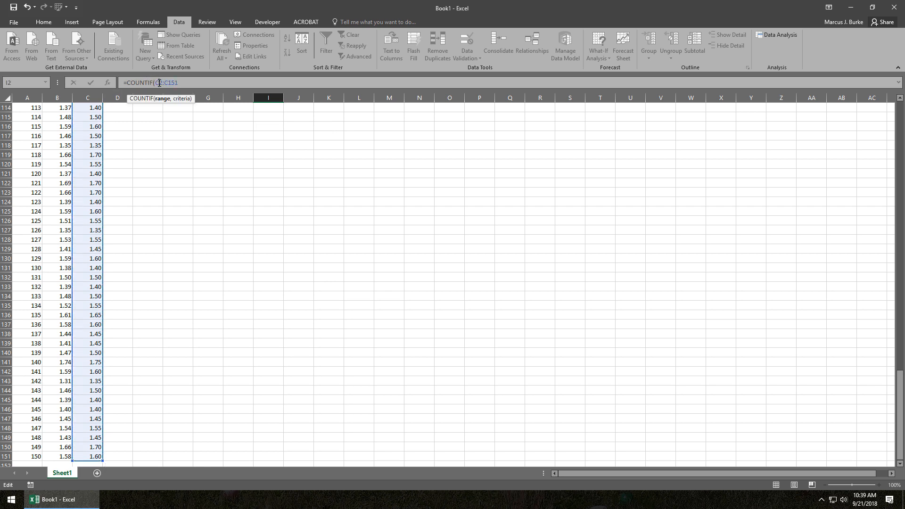
pyautogui.write('$')
pyautogui.click(171, 83)
pyautogui.write('$')
# Complete the I2 formula with the criteria "<="&H2 and enter it.
pyautogui.click(200, 85)
pyautogui.write(',"<="&')
pyautogui.moveTo(901, 394); pyautogui.dragTo(901, 121)
pyautogui.click(248, 118)
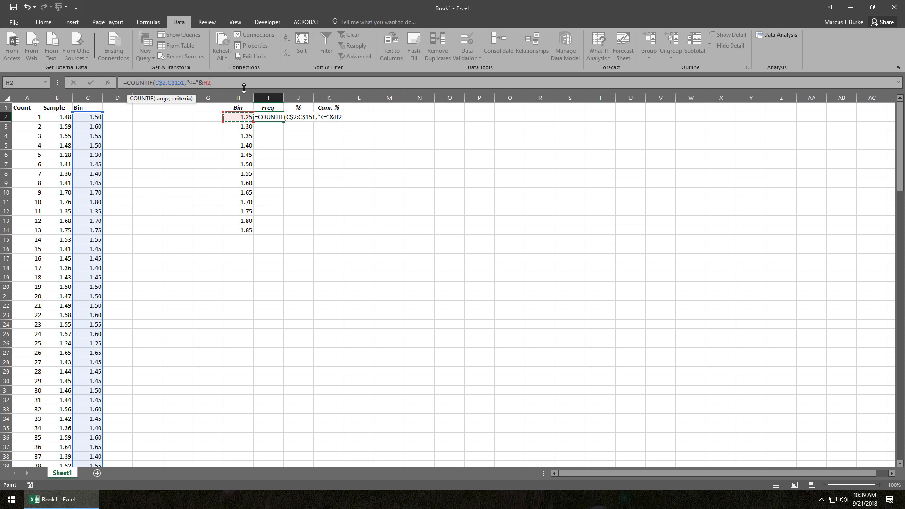
pyautogui.write(')')
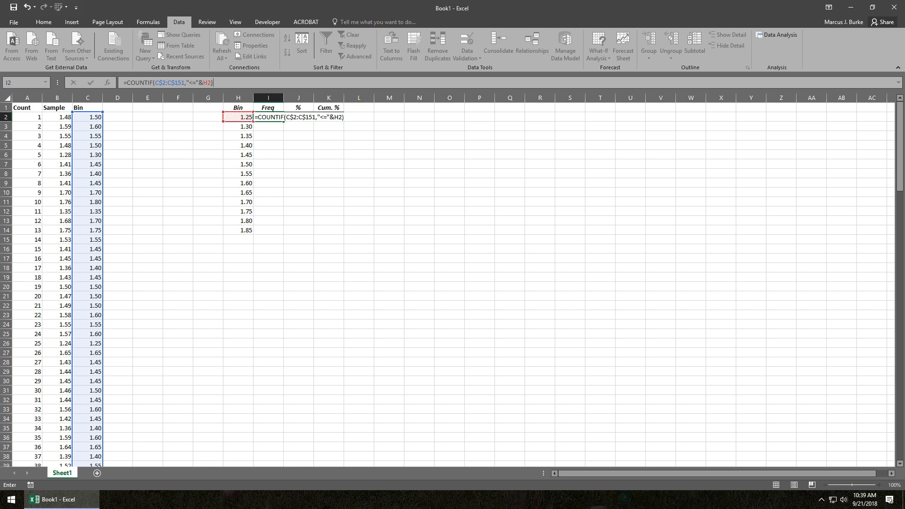
pyautogui.hotkey('ctrl', 'Return')
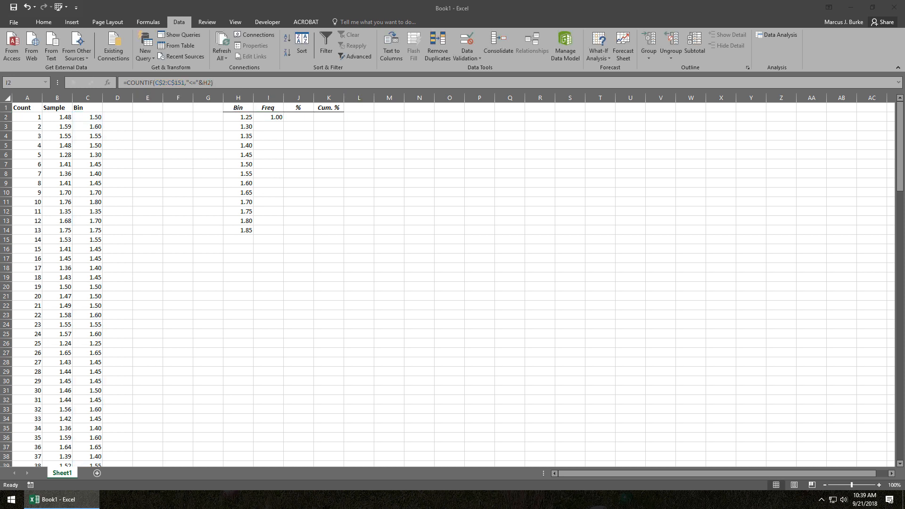
# Extend the I2 formula by subtracting a second COUNTIF function.
pyautogui.click(221, 82)
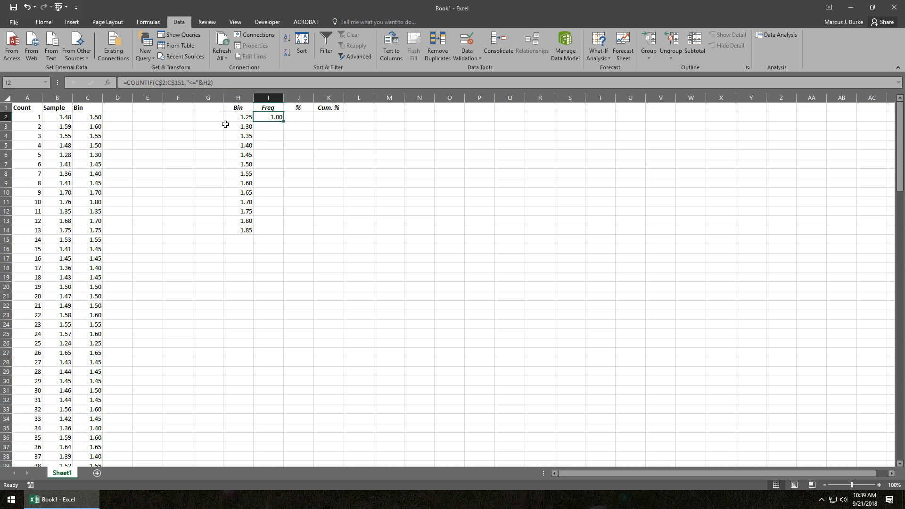
pyautogui.click(224, 82)
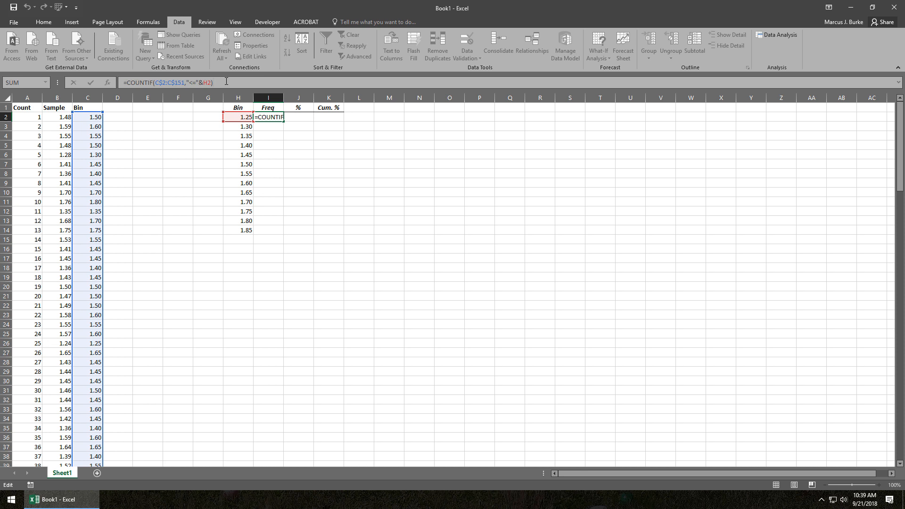
pyautogui.write('-count')
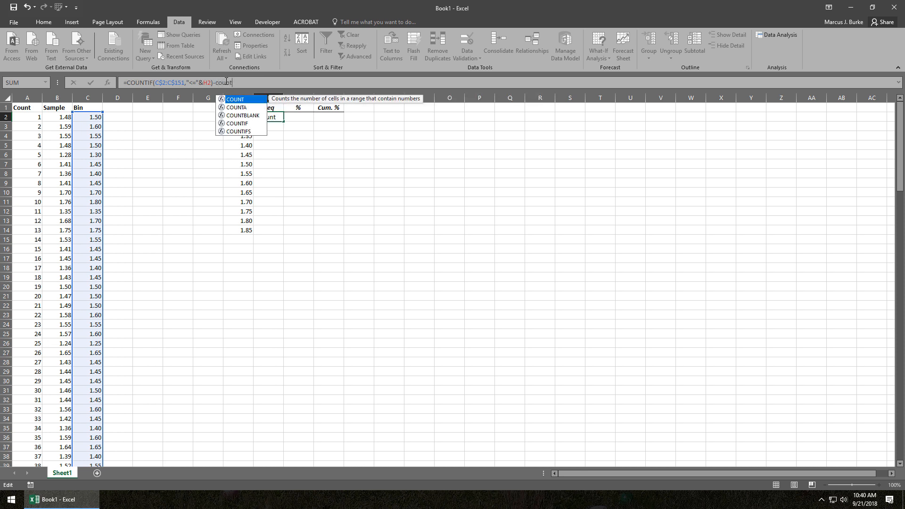
pyautogui.press('Down')
pyautogui.press('Down')
pyautogui.press('Down')
pyautogui.write('(')
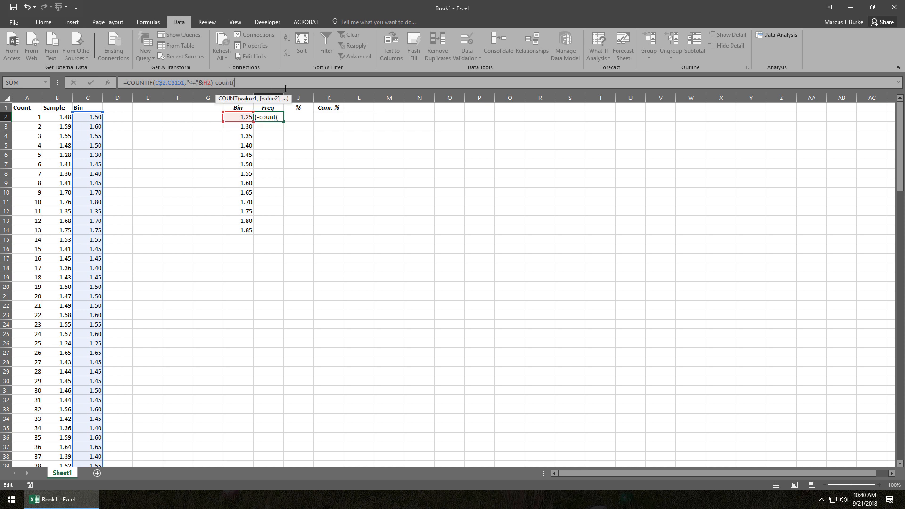
pyautogui.press('BackSpace')
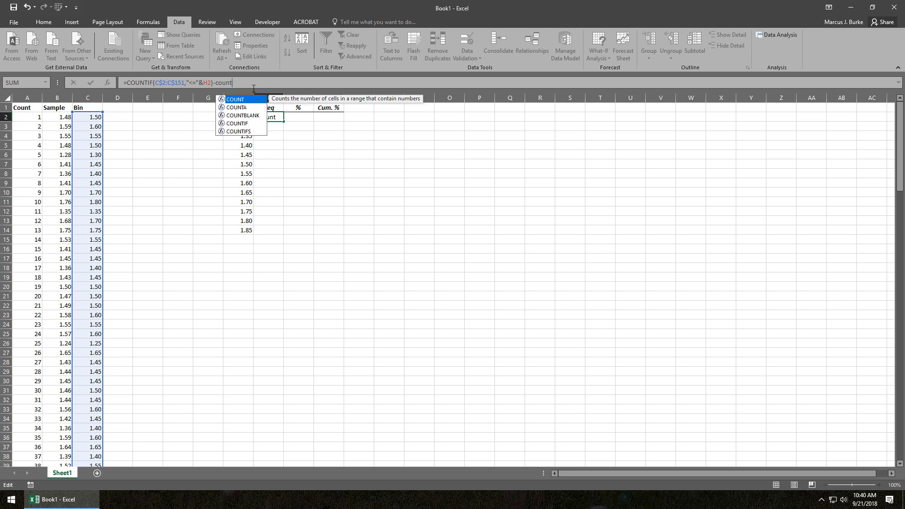
pyautogui.write('if(')
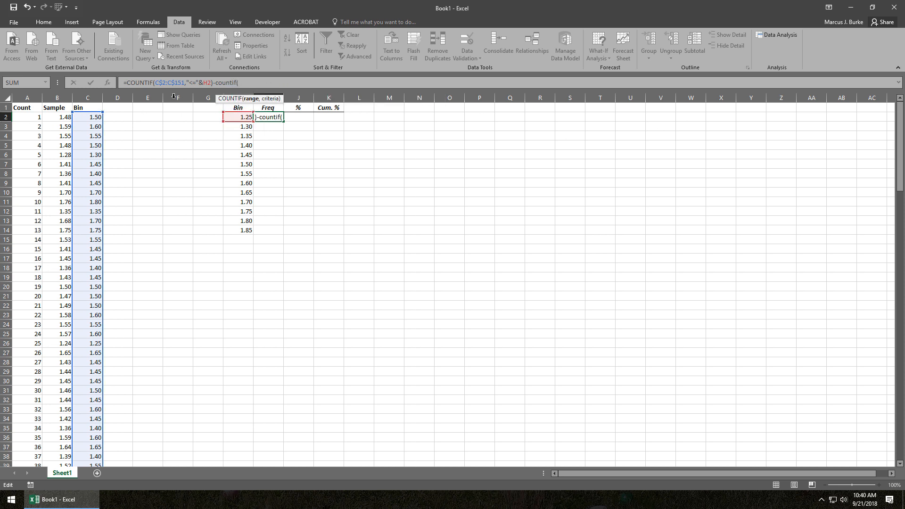
# Copy the range C$2:C$151 from the first COUNTIF into the second one as its range.
pyautogui.moveTo(184, 84); pyautogui.dragTo(159, 83)
pyautogui.hotkey('ctrl', 'c')
pyautogui.click(256, 83)
pyautogui.hotkey('ctrl', 'v')
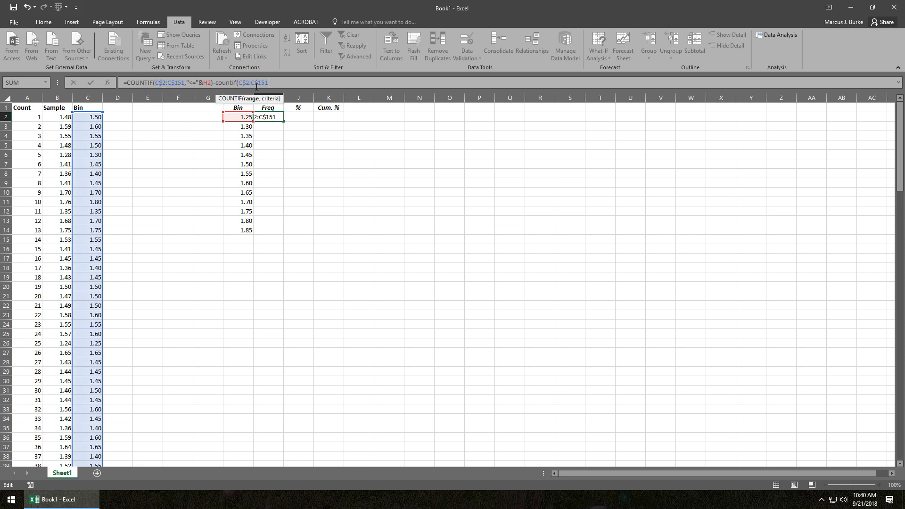
pyautogui.write(',')
pyautogui.press('Return')
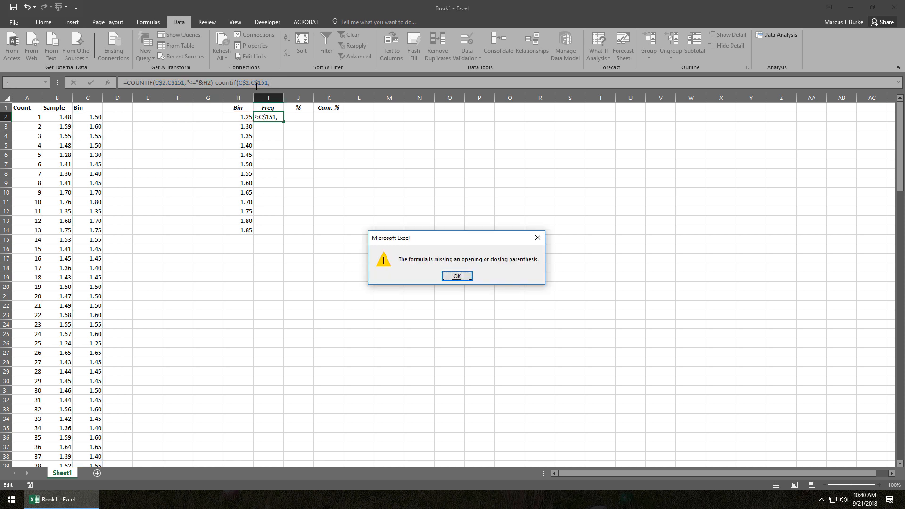
pyautogui.press('Return')
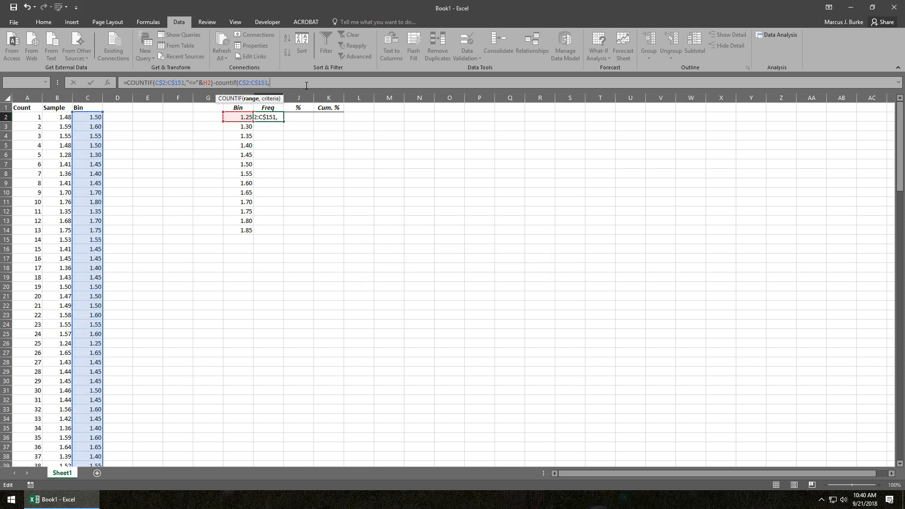
# Give the second COUNTIF in I2 the criteria "<"&H2 and enter the completed frequency formula.
pyautogui.write('"<"&')
pyautogui.click(239, 116)
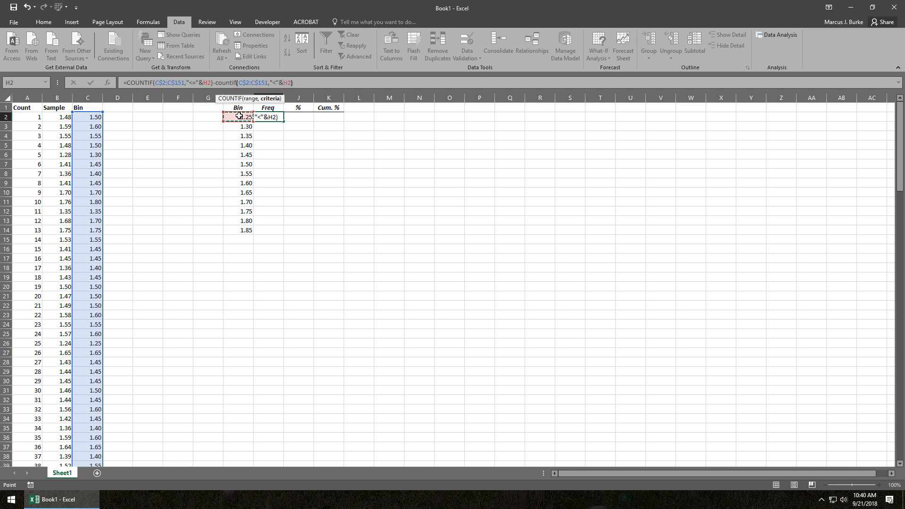
pyautogui.press('Return')
pyautogui.press('Up')
pyautogui.press('Left')
pyautogui.hotkey('ctrl', 'Down')
pyautogui.press('Right')
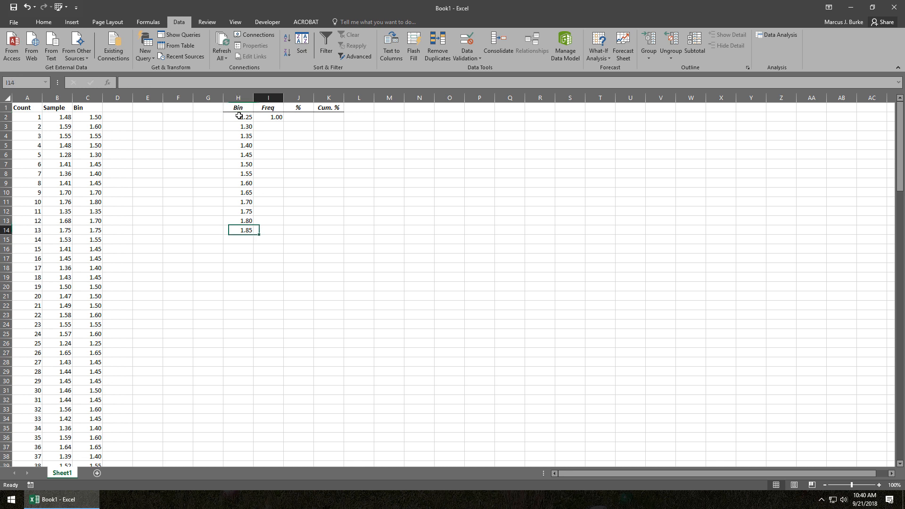
pyautogui.press('Up')
pyautogui.hotkey('ctrl', 'Up')
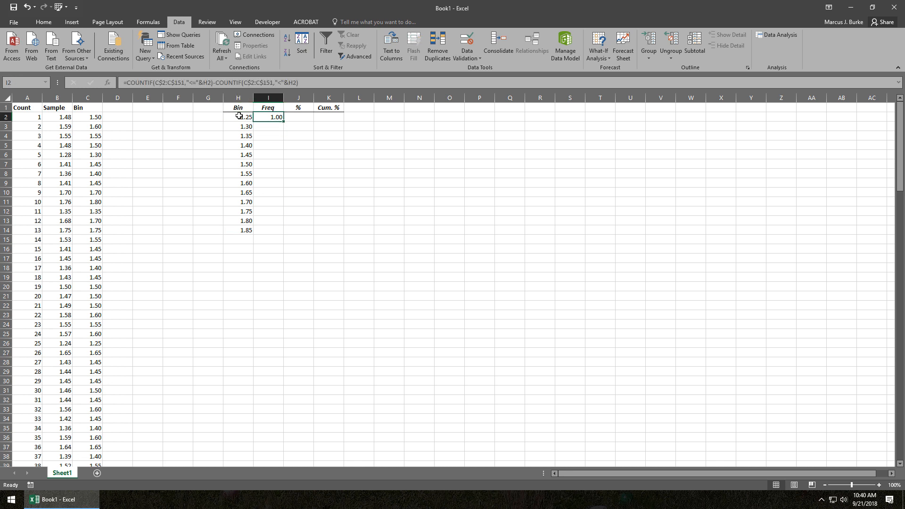
pyautogui.click(240, 116)
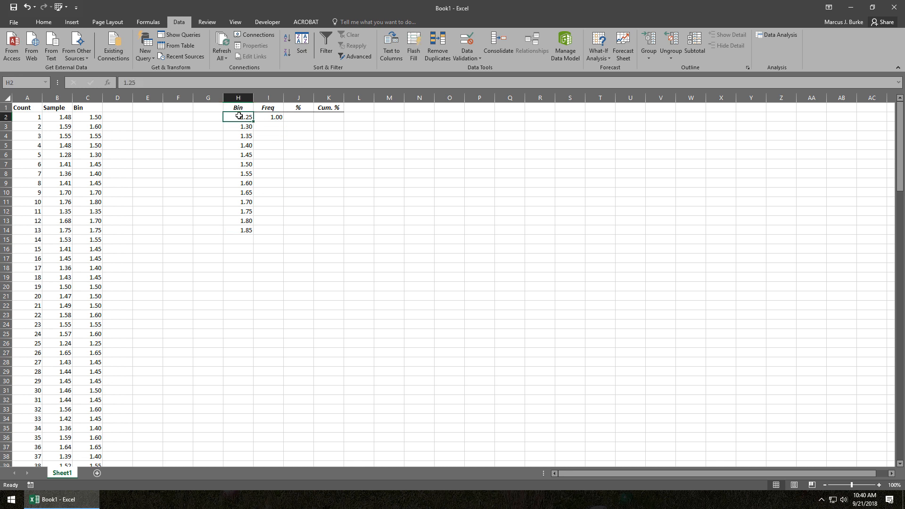
# Sort the sample data by the Bin values in column C in ascending order.
pyautogui.click(93, 208)
pyautogui.scroll(-1, 94, 302)
pyautogui.scroll(1, 94, 302)
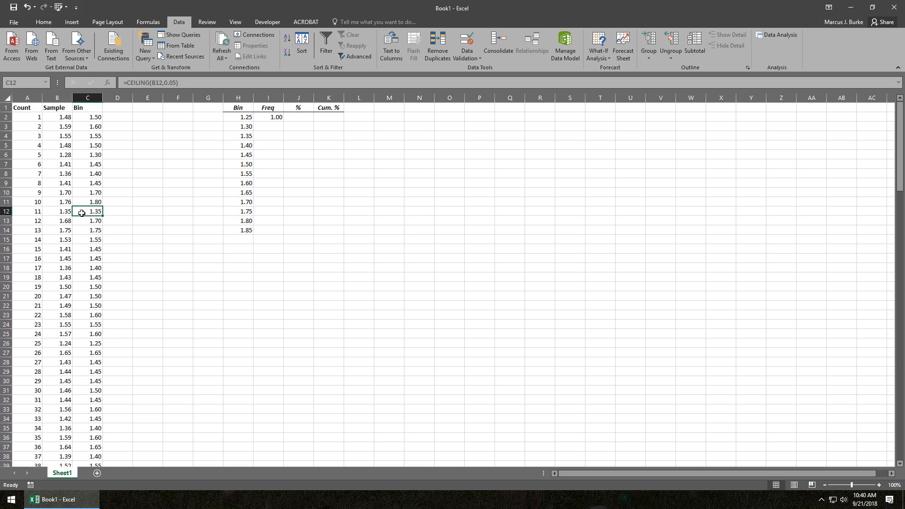
pyautogui.click(83, 119)
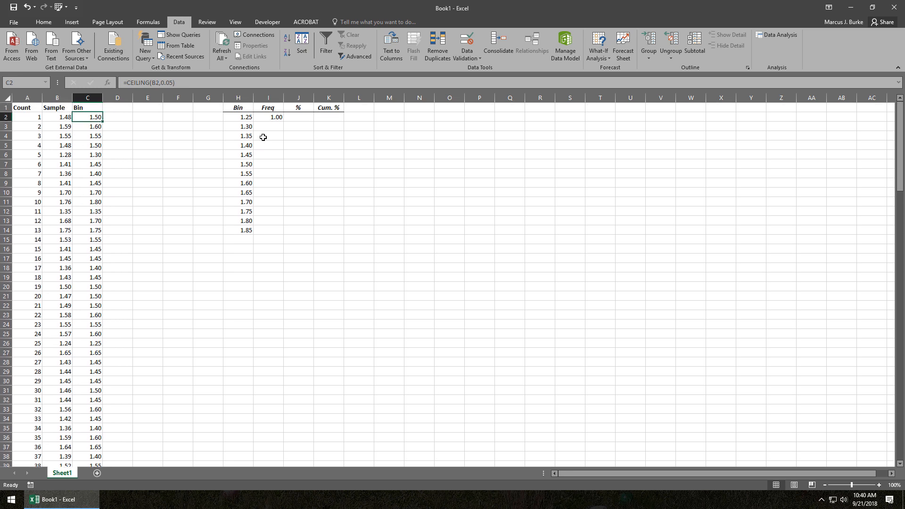
pyautogui.click(287, 38)
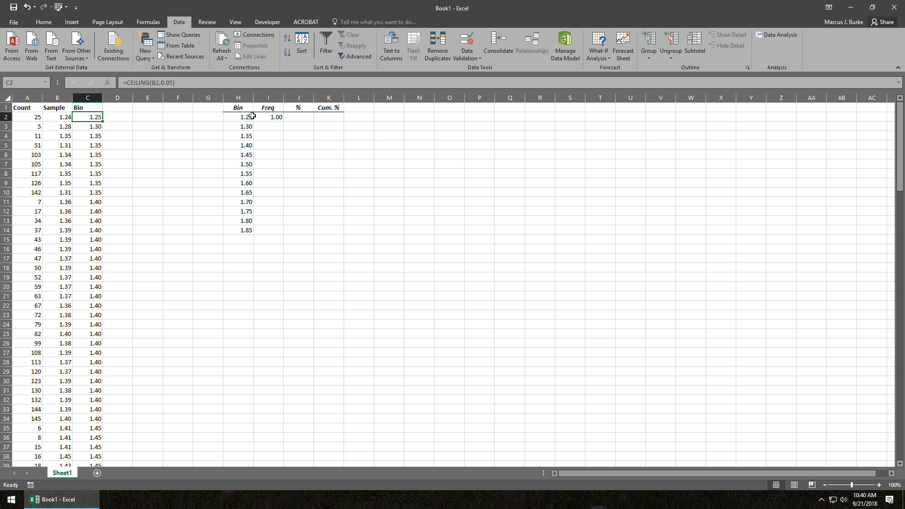
# Fill the I2 frequency formula down through I14 so that every bin has a frequency.
pyautogui.moveTo(273, 117); pyautogui.dragTo(275, 236)
pyautogui.hotkey('ctrl', 'd')
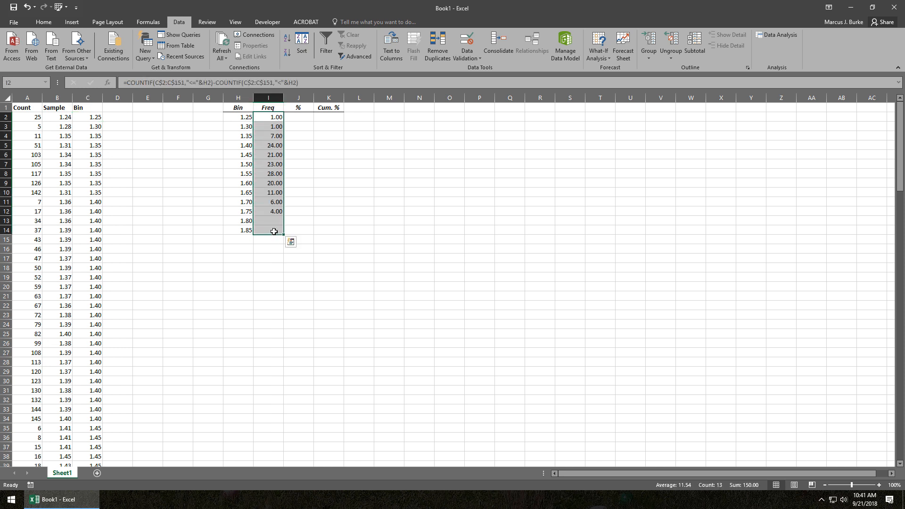
pyautogui.click(265, 127)
# Compare the Freq values in column I with the sorted Sample and Bin values in columns B and C.
pyautogui.click(93, 126)
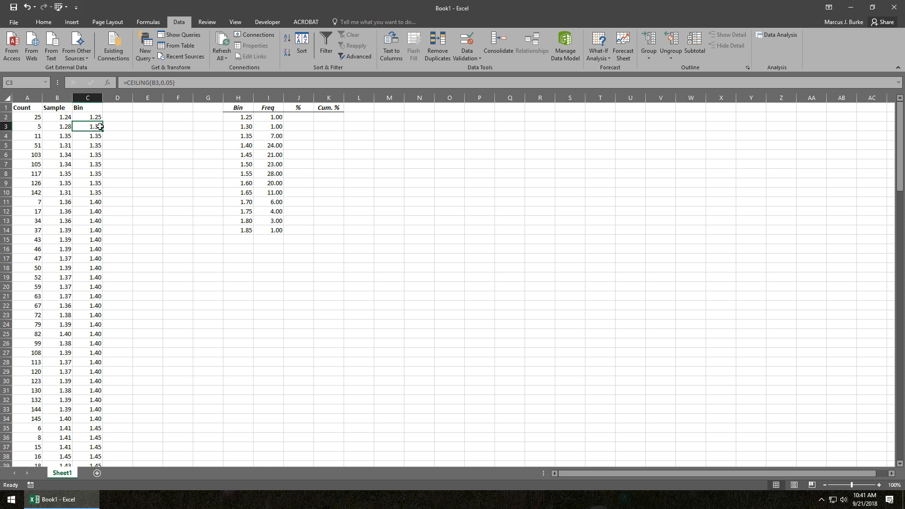
pyautogui.click(69, 129)
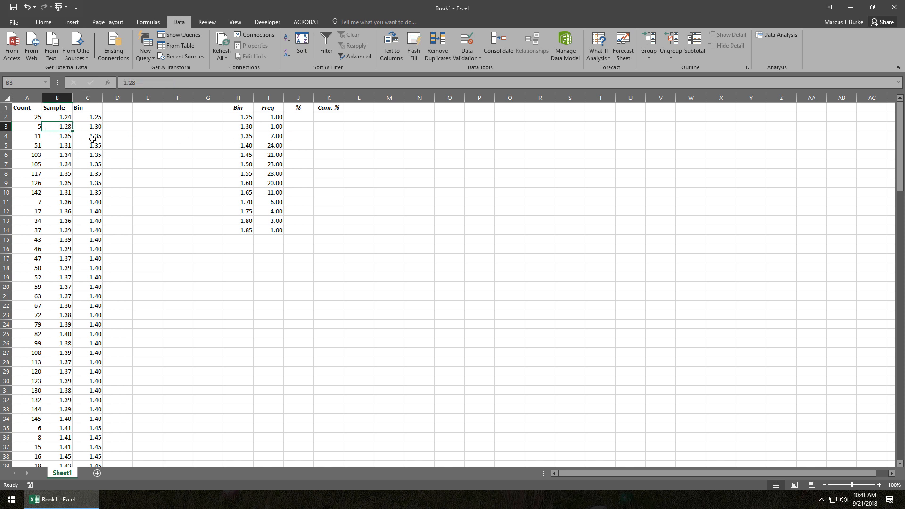
pyautogui.moveTo(97, 138); pyautogui.dragTo(96, 192)
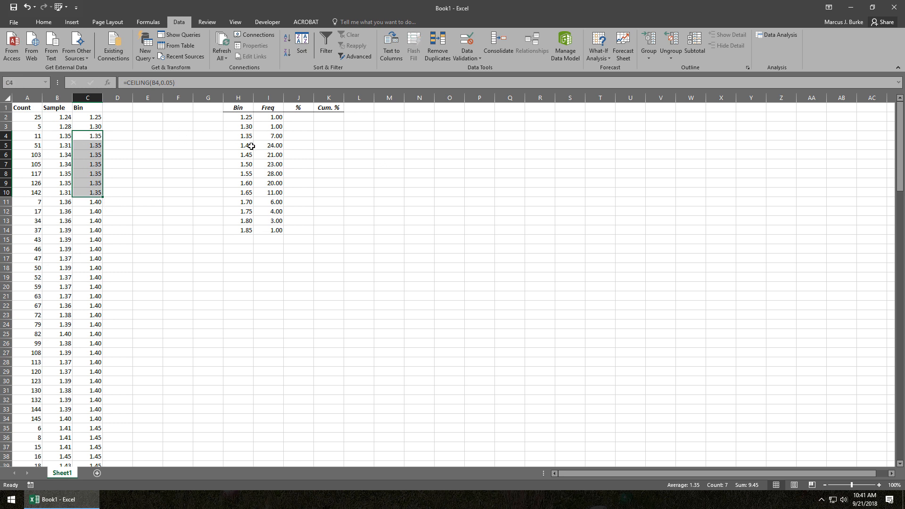
pyautogui.click(110, 128)
pyautogui.click(68, 121)
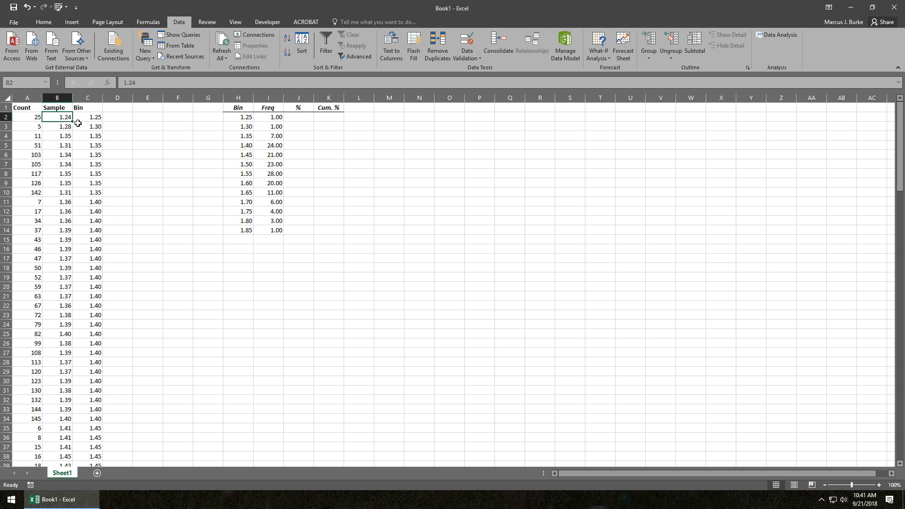
pyautogui.scroll(-3, 89, 136)
pyautogui.scroll(3, 89, 135)
pyautogui.click(88, 128)
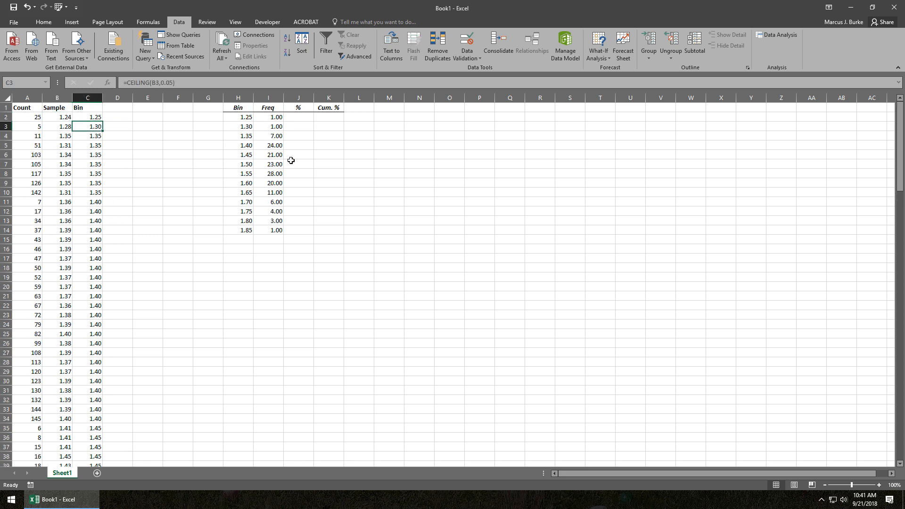
pyautogui.click(282, 174)
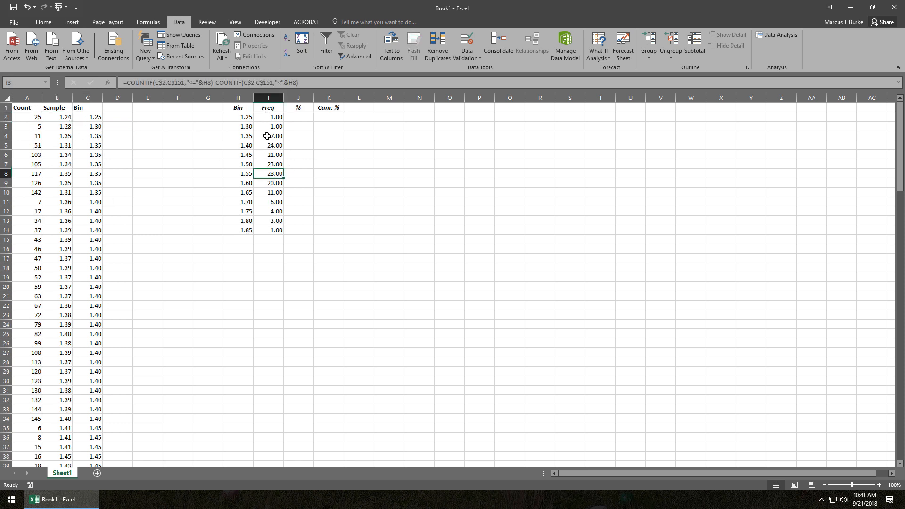
pyautogui.moveTo(266, 117); pyautogui.dragTo(276, 214)
pyautogui.click(273, 229)
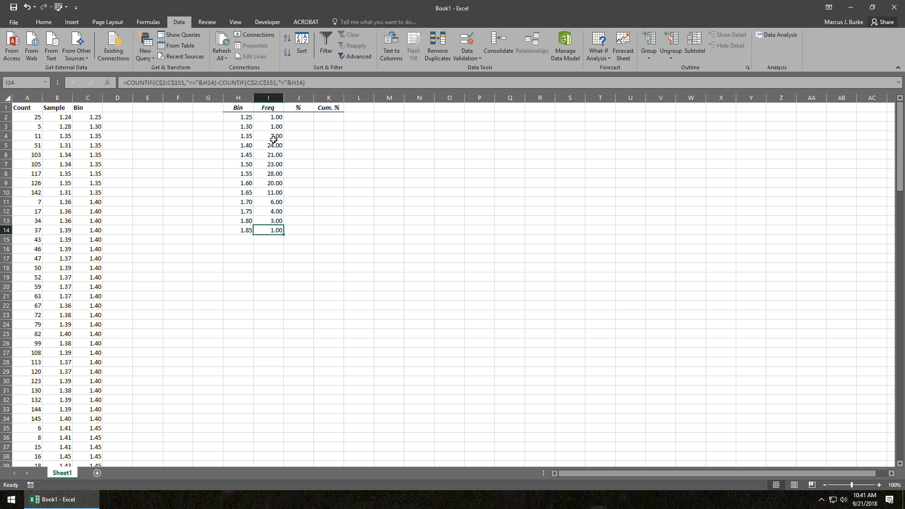
pyautogui.click(275, 124)
pyautogui.click(291, 118)
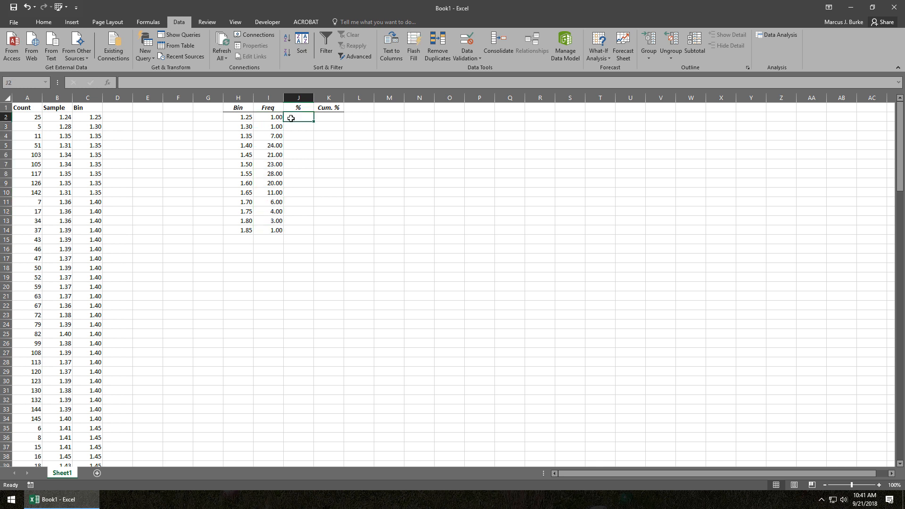
# Sort the sample data by the Count column in ascending order to restore its original order.
pyautogui.click(37, 125)
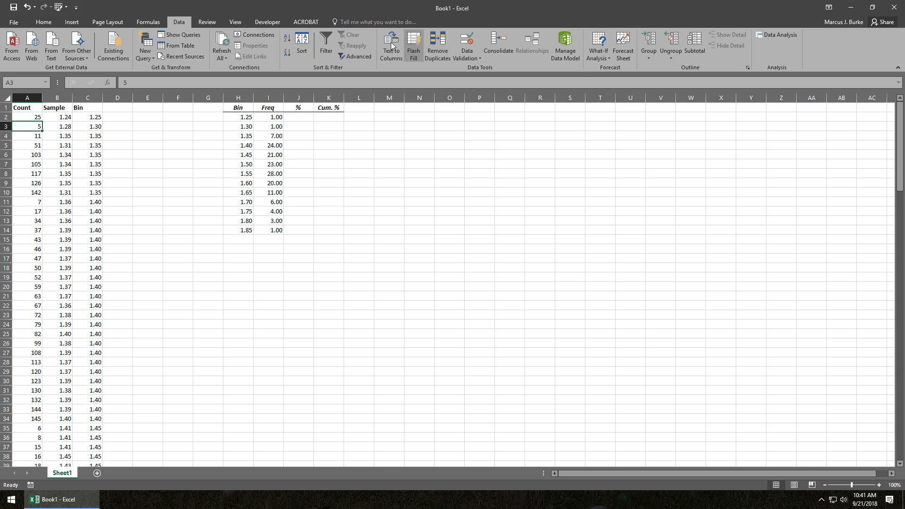
pyautogui.click(287, 38)
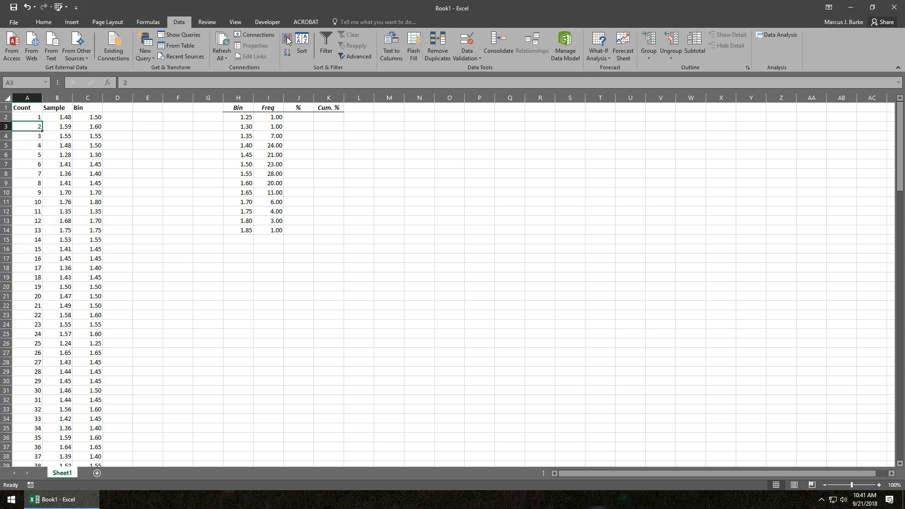
pyautogui.click(299, 117)
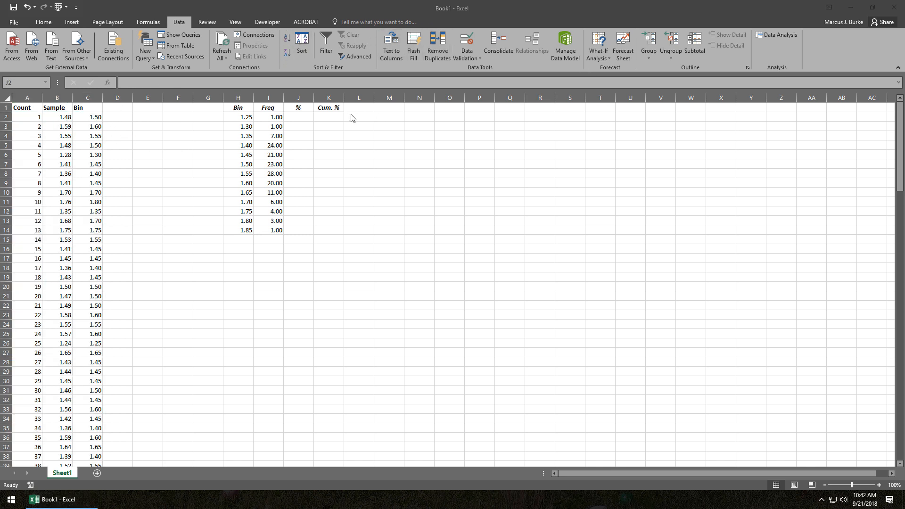
pyautogui.click(294, 121)
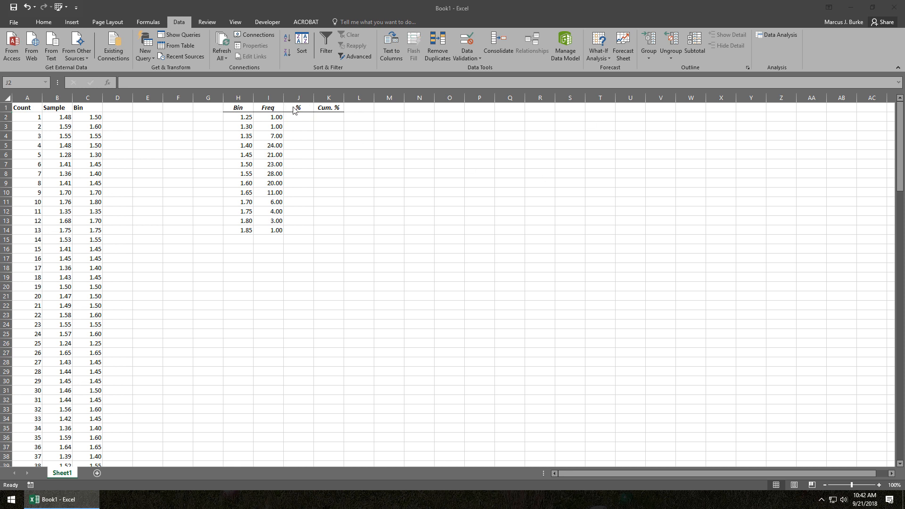
# Total the frequencies I2:I14 in cell I15 with AutoSum as a check and delete that total again.
pyautogui.click(278, 239)
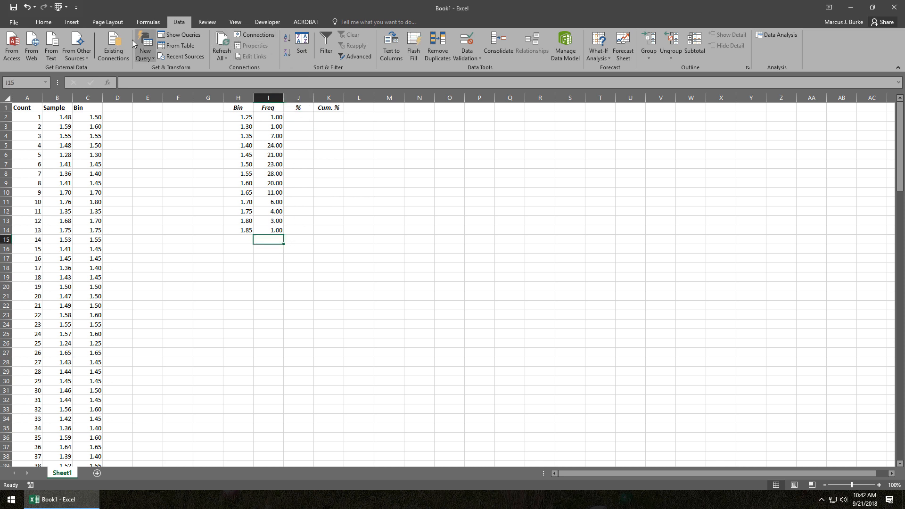
pyautogui.click(53, 23)
pyautogui.click(766, 34)
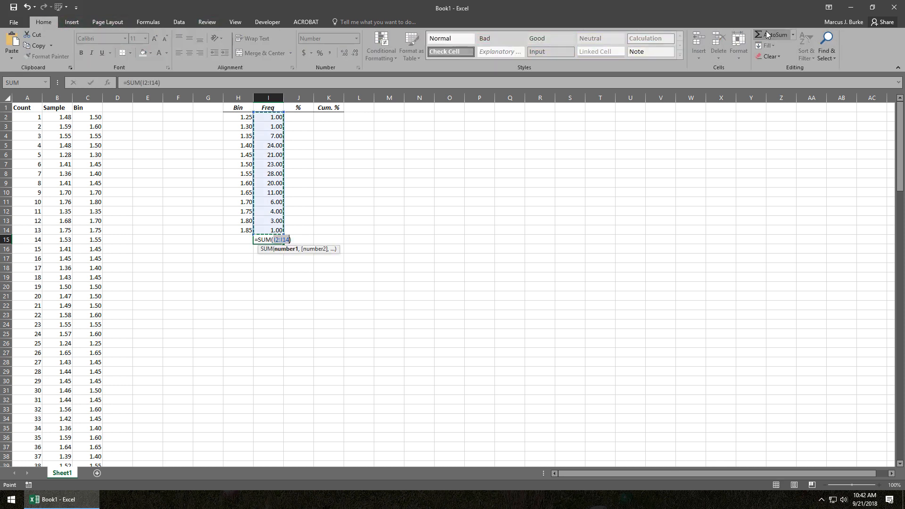
pyautogui.click(766, 34)
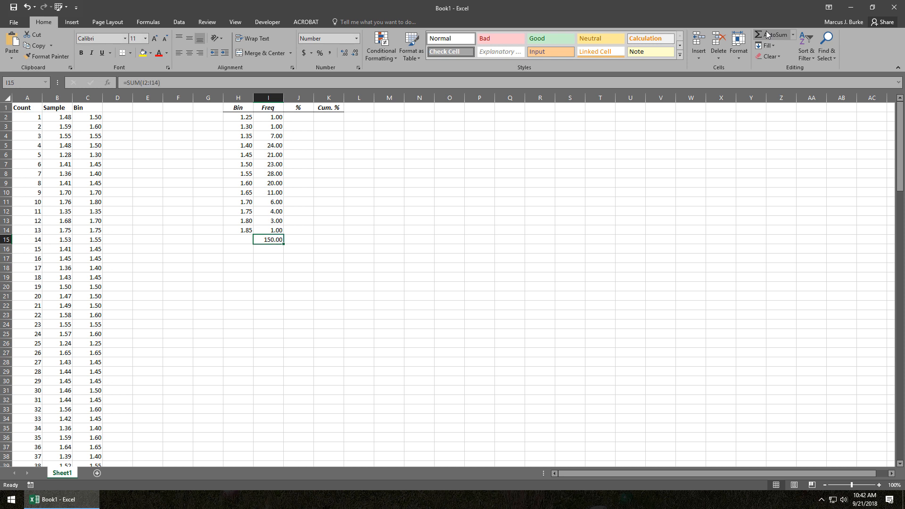
pyautogui.press('Delete')
pyautogui.press('Up')
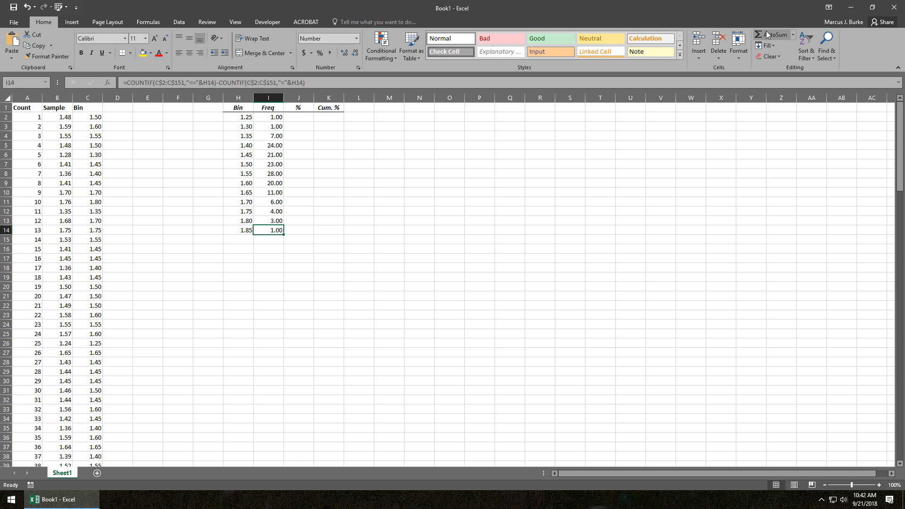
pyautogui.hotkey('ctrl', 'Right')
pyautogui.hotkey('ctrl', 'Up')
pyautogui.hotkey('ctrl', 'Left')
pyautogui.hotkey('ctrl', 'Left')
pyautogui.hotkey('ctrl', 'Left')
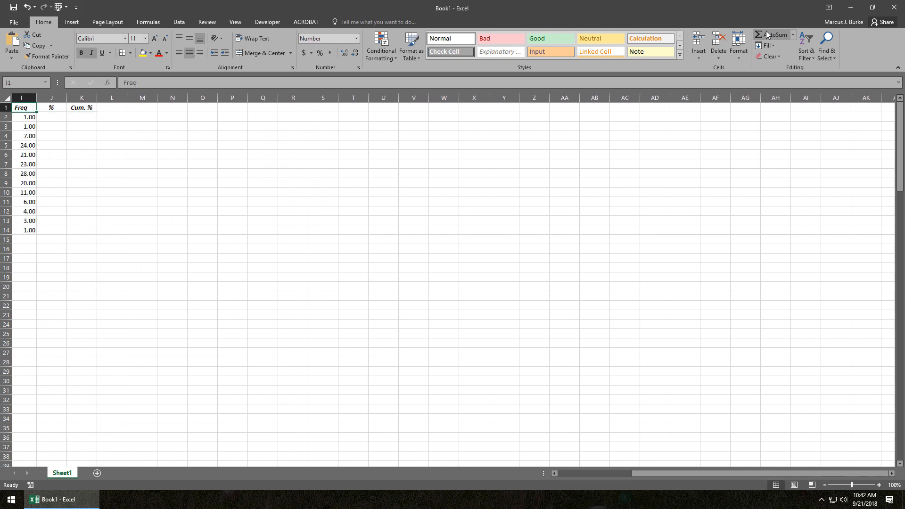
pyautogui.hotkey('ctrl', 'Left')
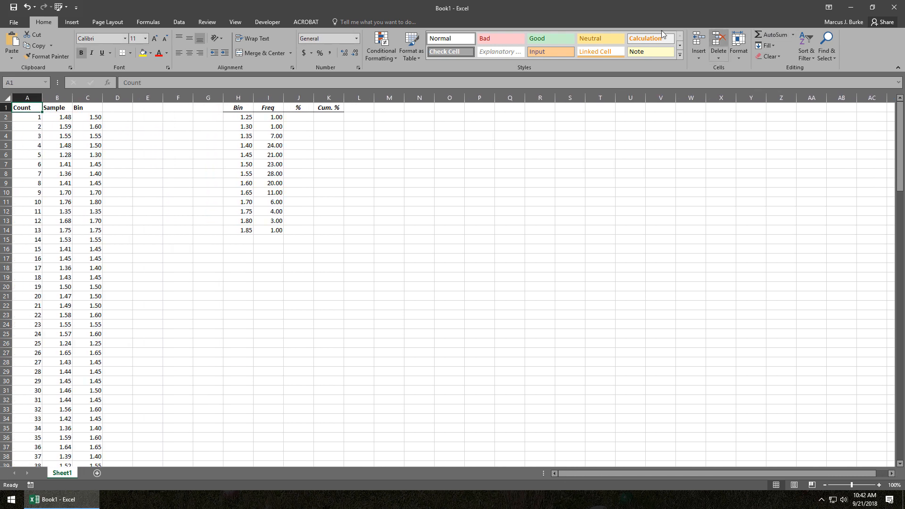
pyautogui.click(297, 124)
pyautogui.click(297, 118)
pyautogui.hotkey('ctrl', 'shift', '5')
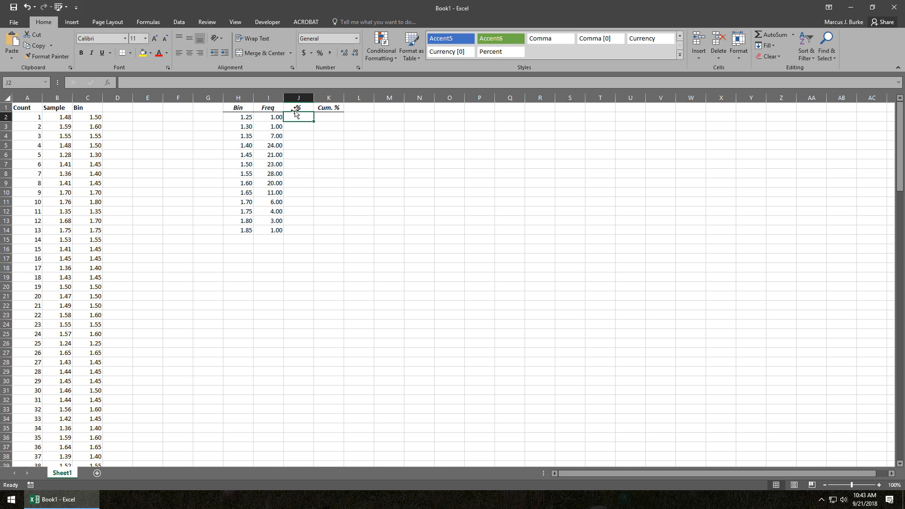
pyautogui.write('roun')
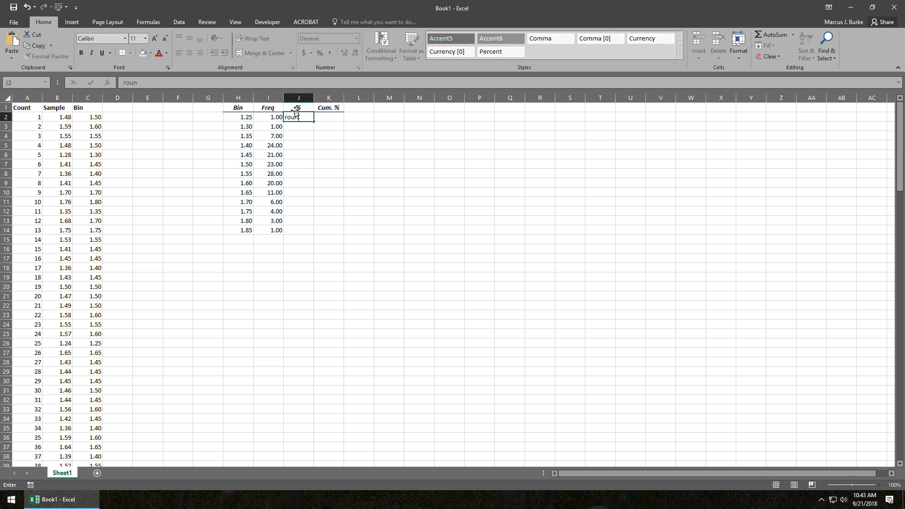
pyautogui.press('BackSpace')
pyautogui.press('BackSpace')
pyautogui.press('BackSpace')
pyautogui.click(275, 119)
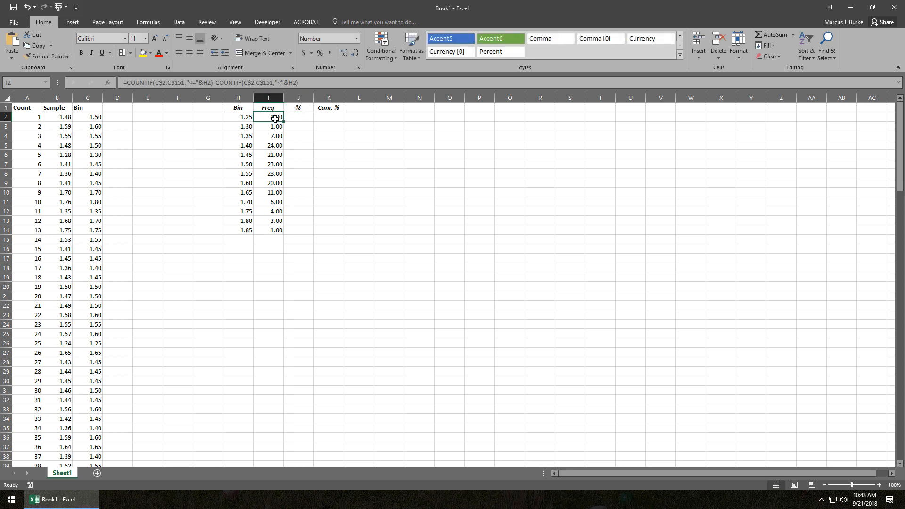
# Start the percentage formula in J2 by dividing I2 by the SUM of I2:I14.
pyautogui.click(293, 119)
pyautogui.write('=')
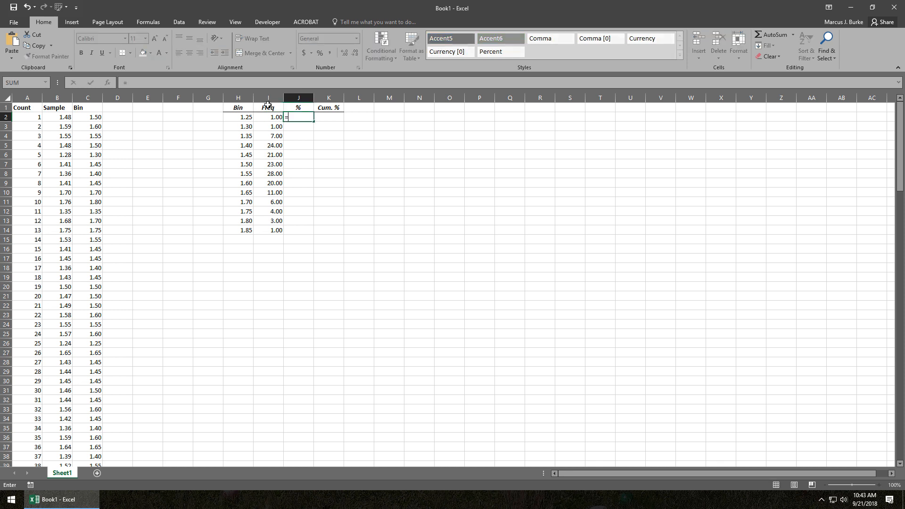
pyautogui.click(274, 118)
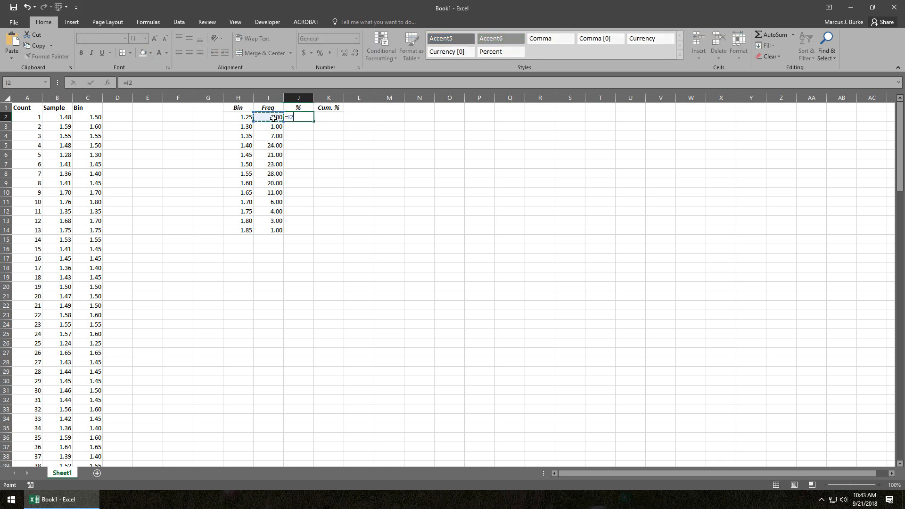
pyautogui.write('/sum(')
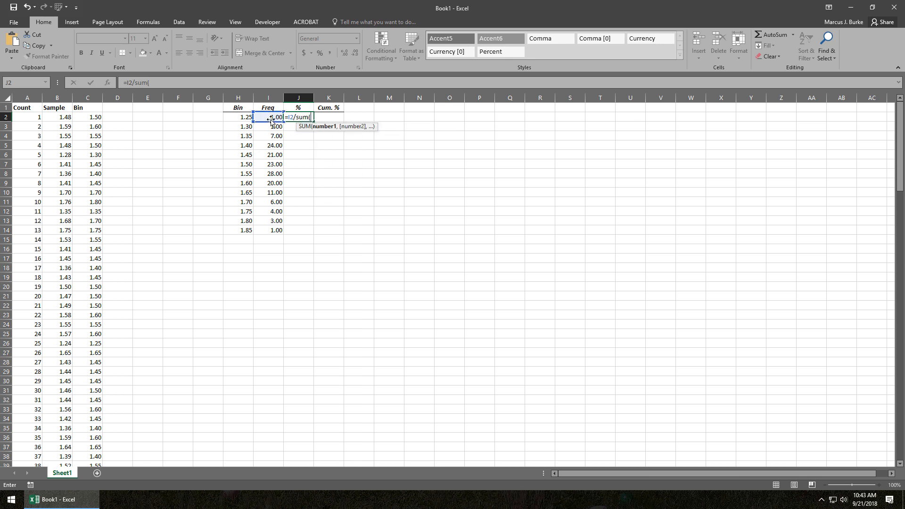
pyautogui.moveTo(271, 119); pyautogui.dragTo(276, 230)
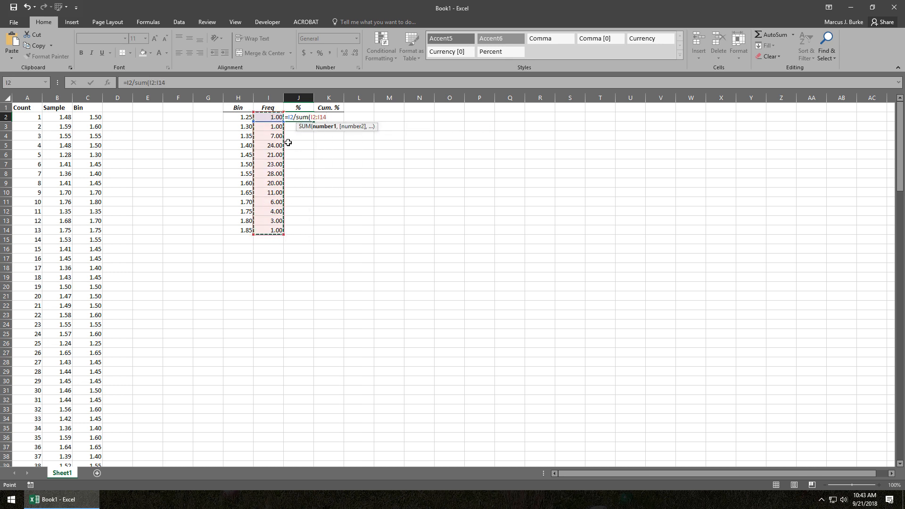
# Make the SUM range rows absolute as I$2:I$14 and enter the completed formula =I2/SUM(I$2:I$14) in J2.
pyautogui.click(155, 83)
pyautogui.write('$2:I')
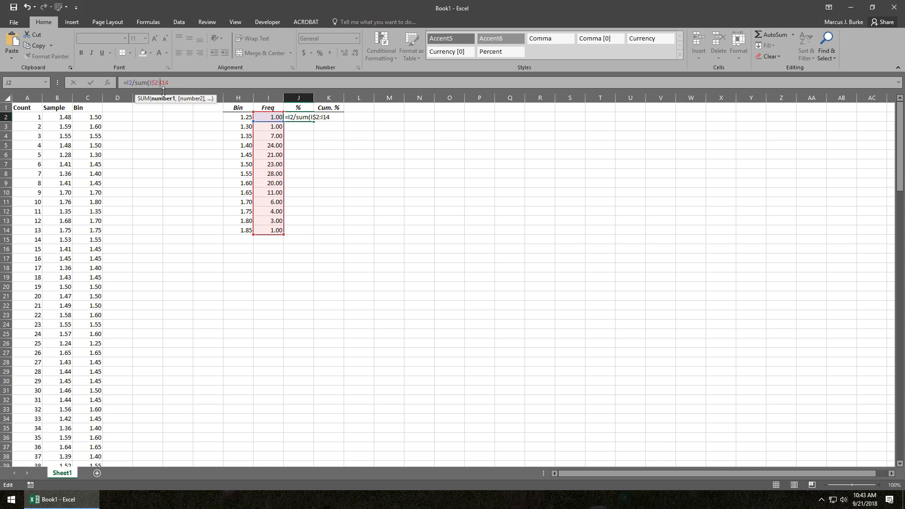
pyautogui.write('$14')
pyautogui.press('End')
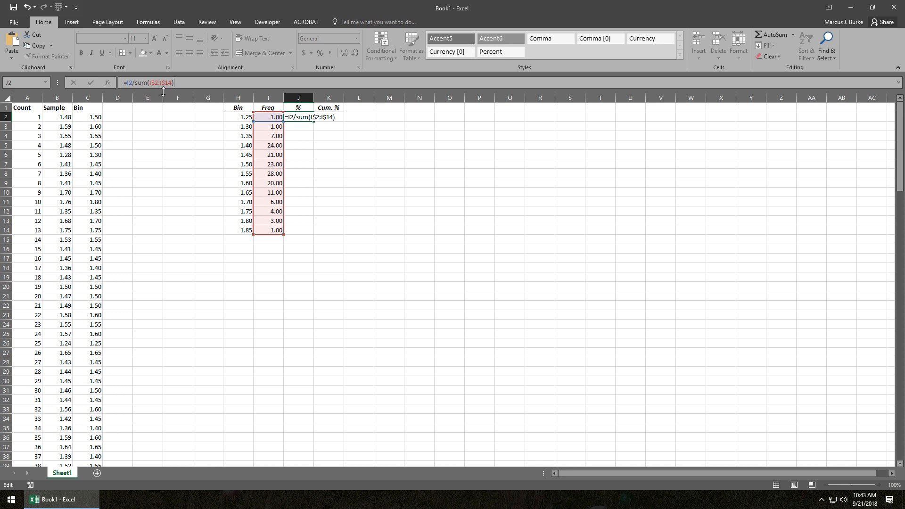
pyautogui.press('Return')
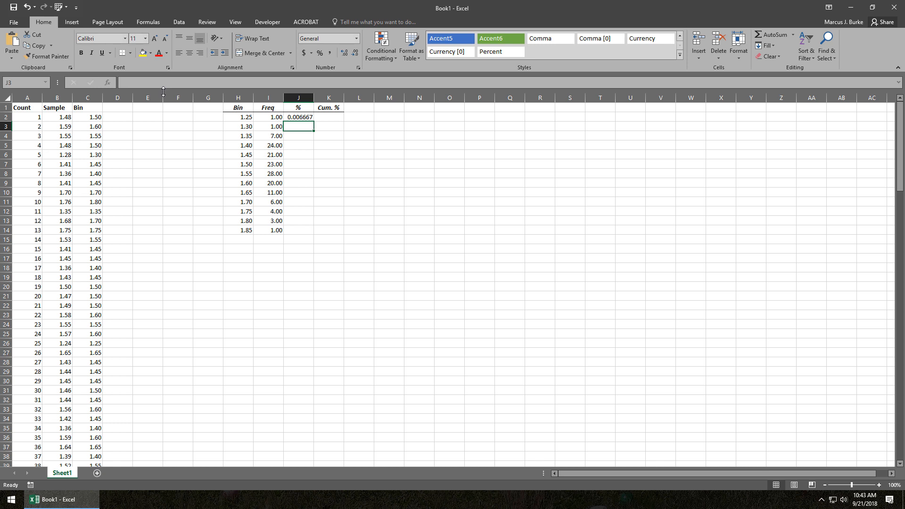
# Fill the J2 percentage formula down through J14 and format the range as percentages.
pyautogui.press('Left')
pyautogui.hotkey('ctrl', 'Down')
pyautogui.press('Right')
pyautogui.hotkey('ctrl', 'shift', 'Up')
pyautogui.hotkey('ctrl', 'd')
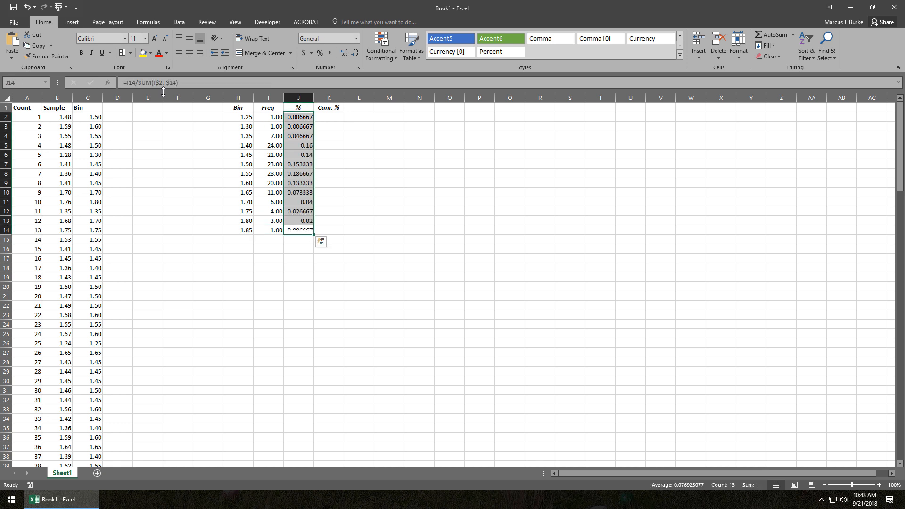
pyautogui.click(320, 53)
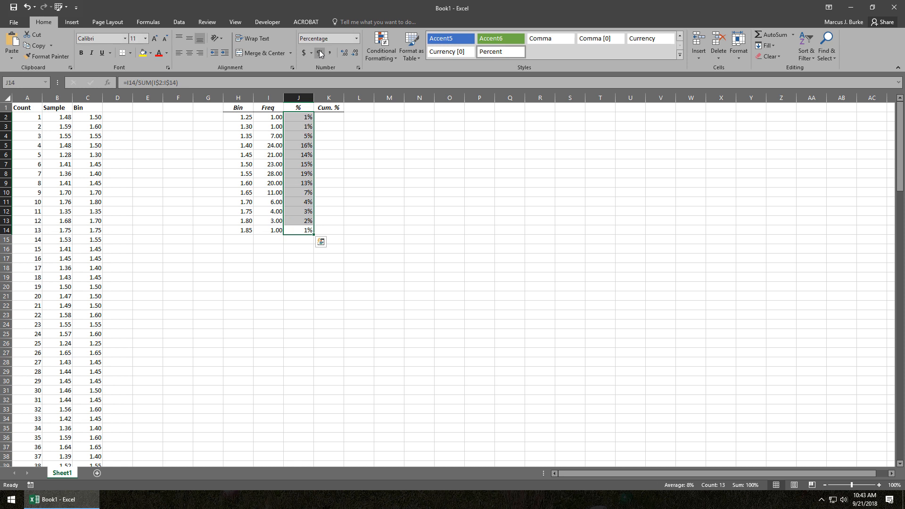
# Show the percentages in J2:J14 with one decimal place.
pyautogui.click(307, 163)
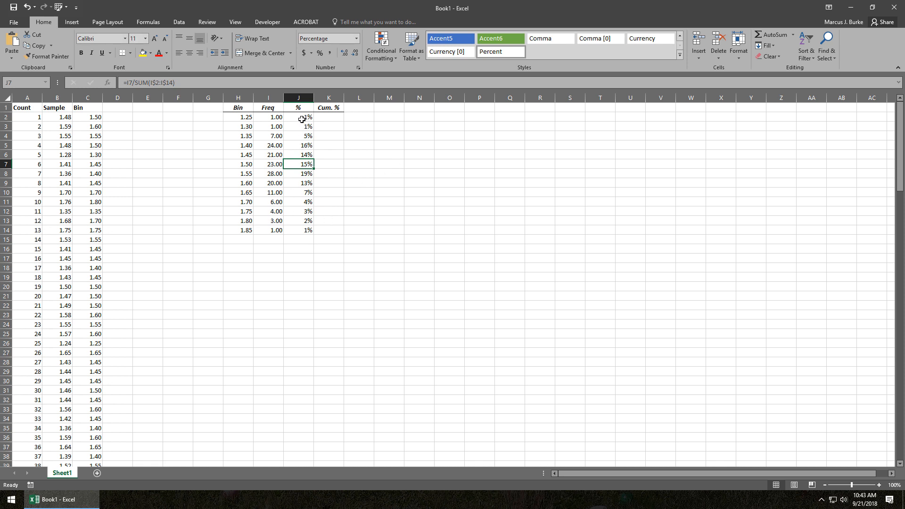
pyautogui.moveTo(302, 119); pyautogui.dragTo(307, 230)
pyautogui.click(307, 238)
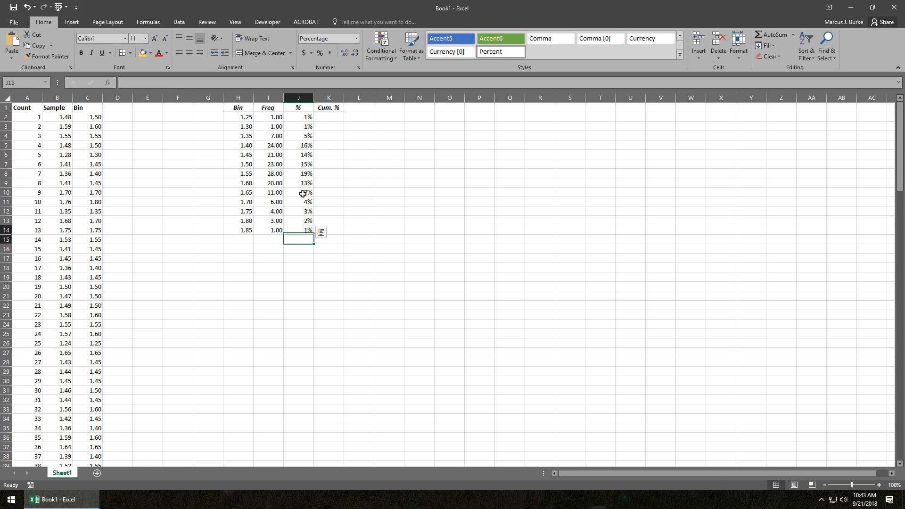
pyautogui.moveTo(303, 193); pyautogui.dragTo(305, 231)
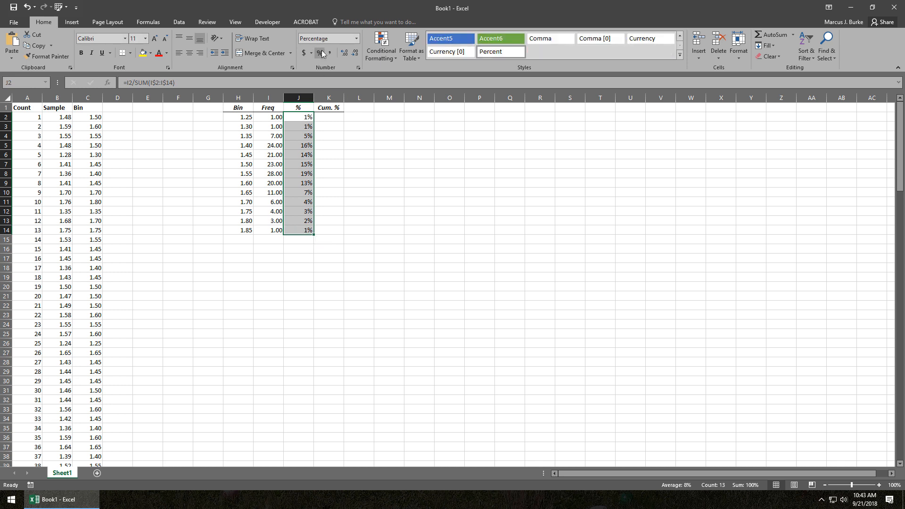
pyautogui.click(347, 53)
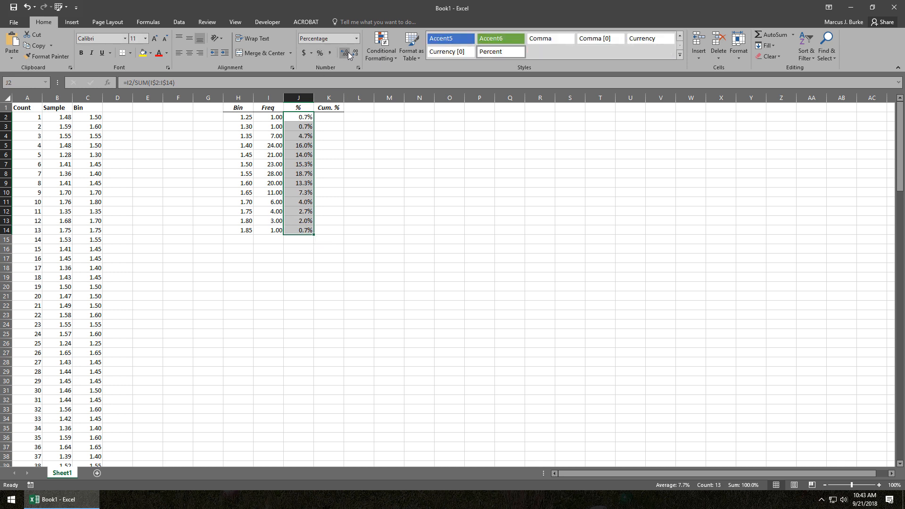
pyautogui.click(348, 52)
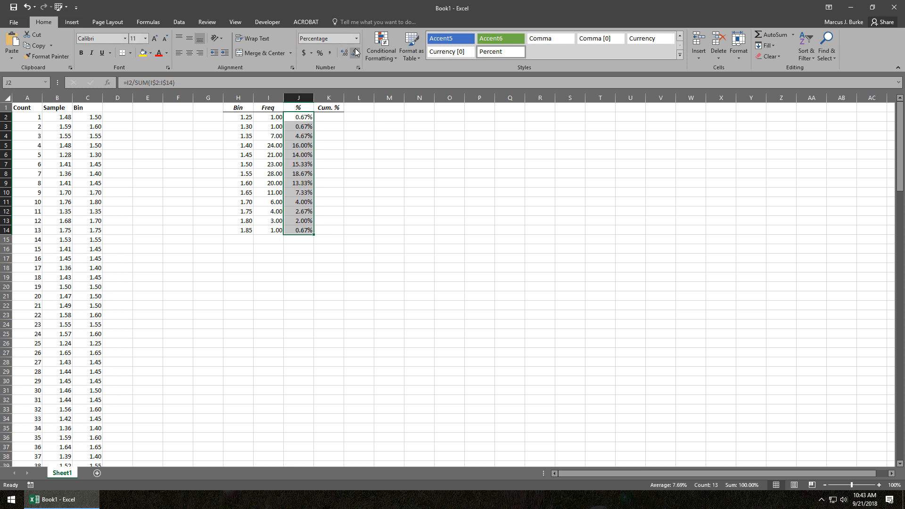
pyautogui.click(356, 52)
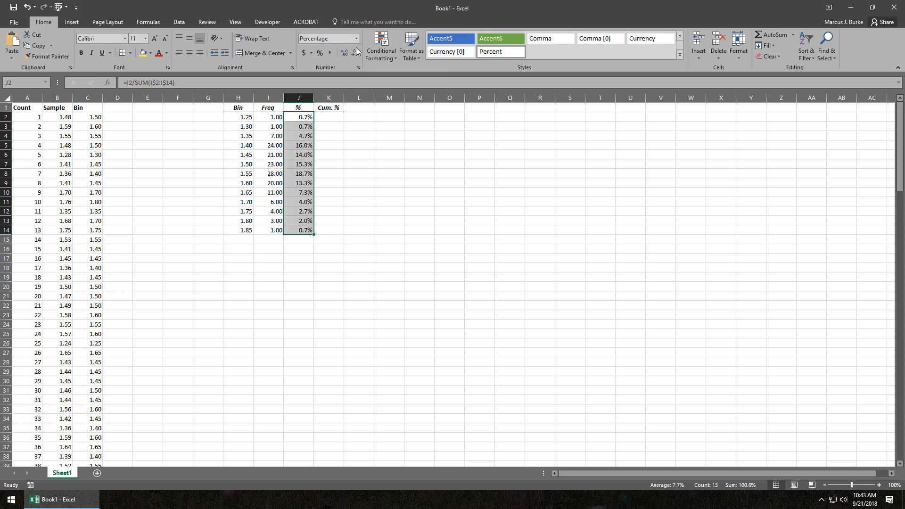
# Enter the first cumulative percentage in K2 as a reference to J2.
pyautogui.click(344, 118)
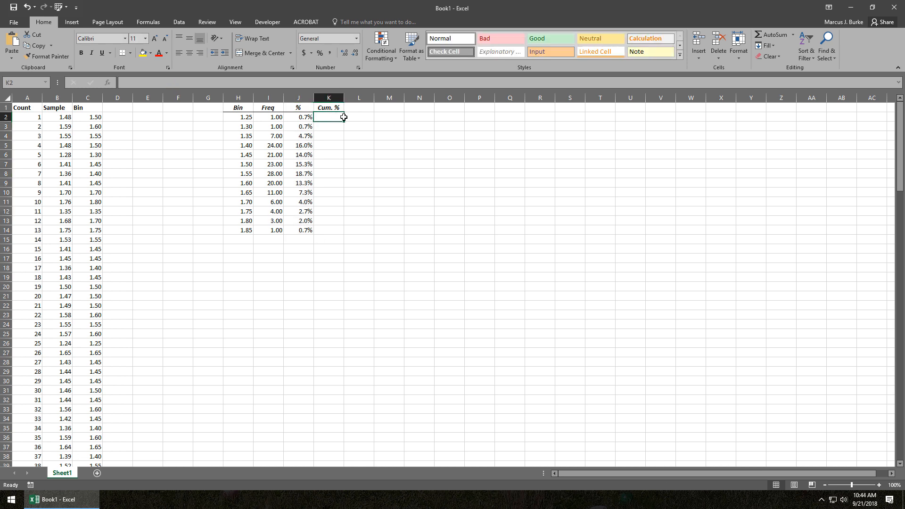
pyautogui.hotkey('alt', 'Tab')
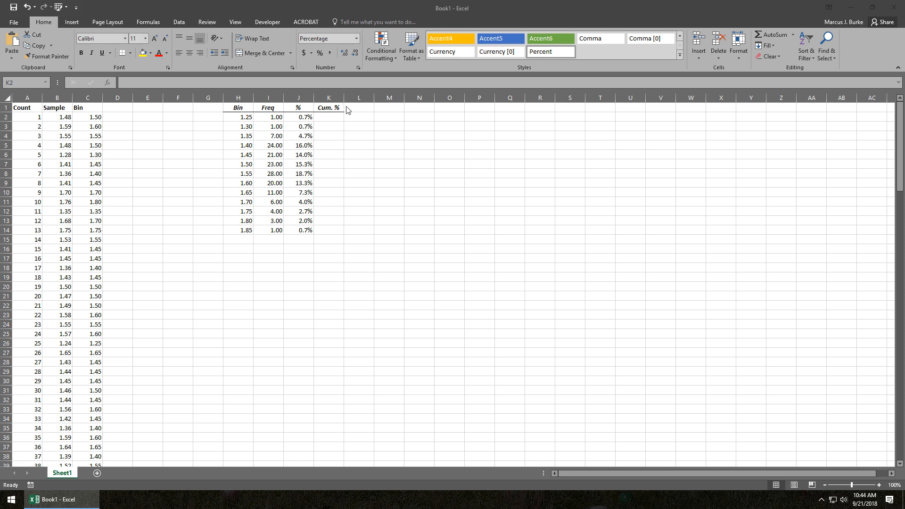
pyautogui.click(327, 125)
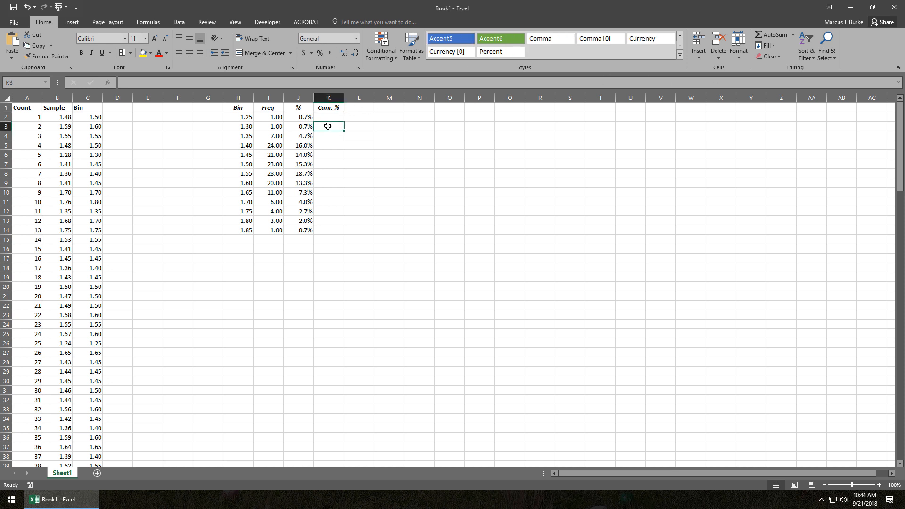
pyautogui.press('Up')
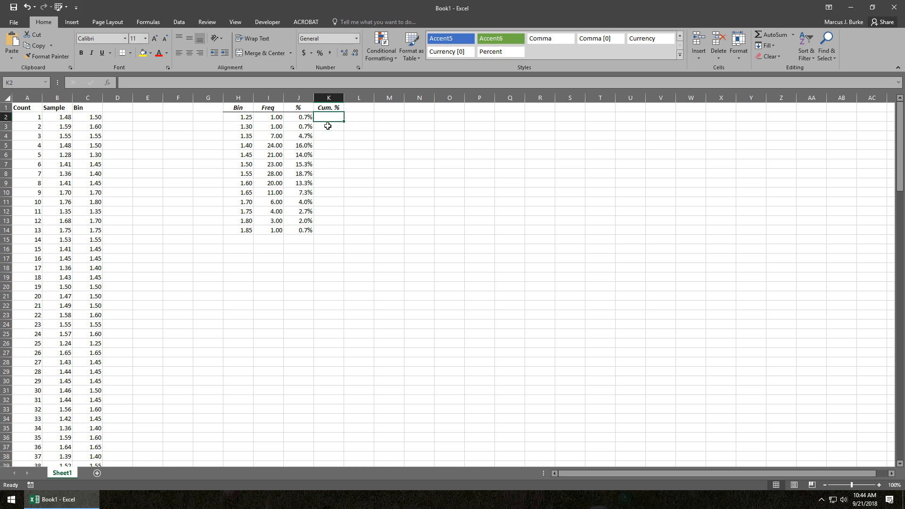
pyautogui.write('=')
pyautogui.press('Left')
pyautogui.press('Return')
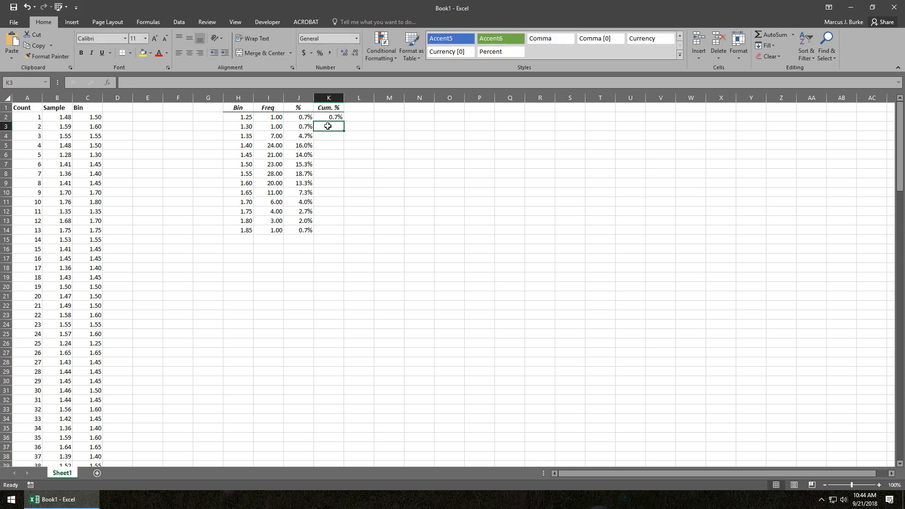
# Enter the formula =J3+SUM(J2) in K3 for the second cumulative percentage.
pyautogui.write('=')
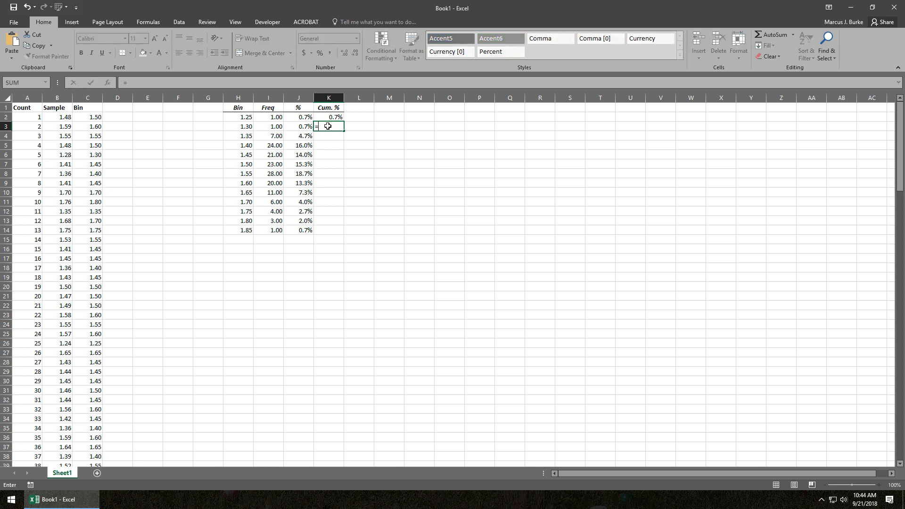
pyautogui.press('Left')
pyautogui.write('+sum(')
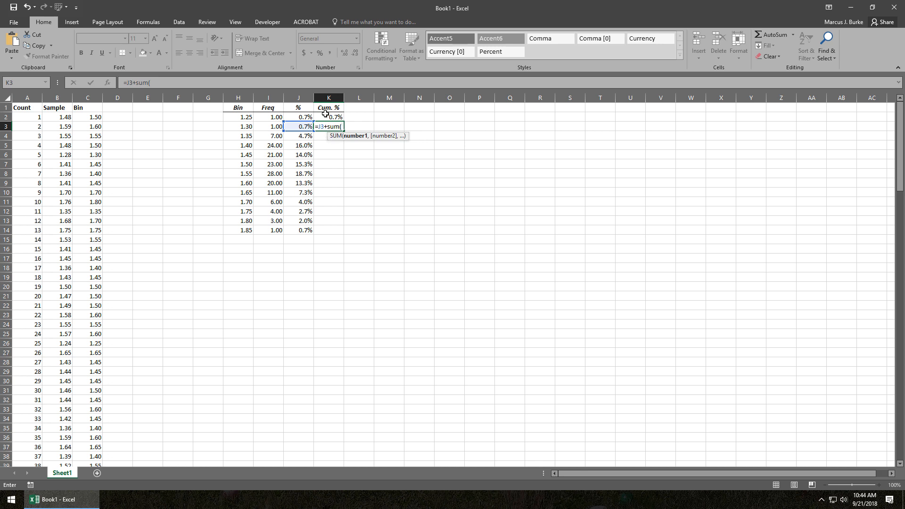
pyautogui.click(307, 117)
pyautogui.write(')')
pyautogui.hotkey('ctrl', 'Return')
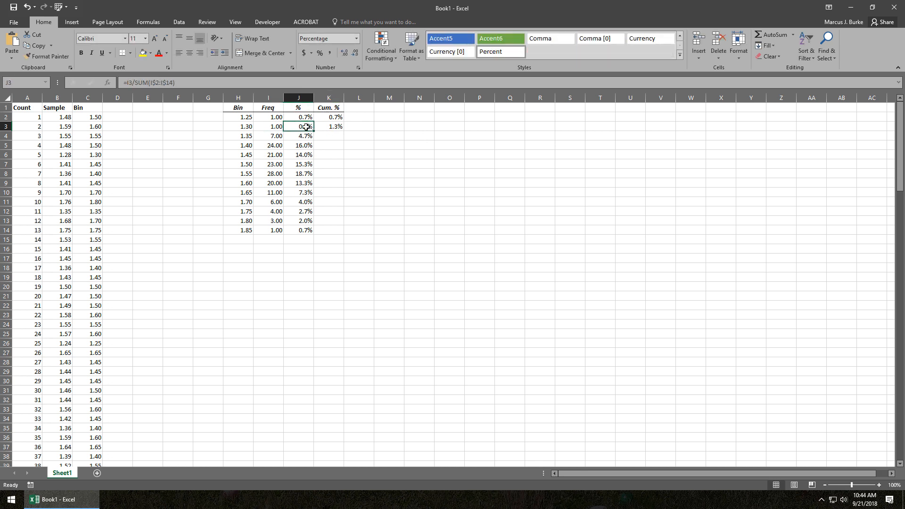
# Change the K3 formula to =J3+SUM(J$2:J2) so the sum range expands from a fixed first row.
pyautogui.click(151, 82)
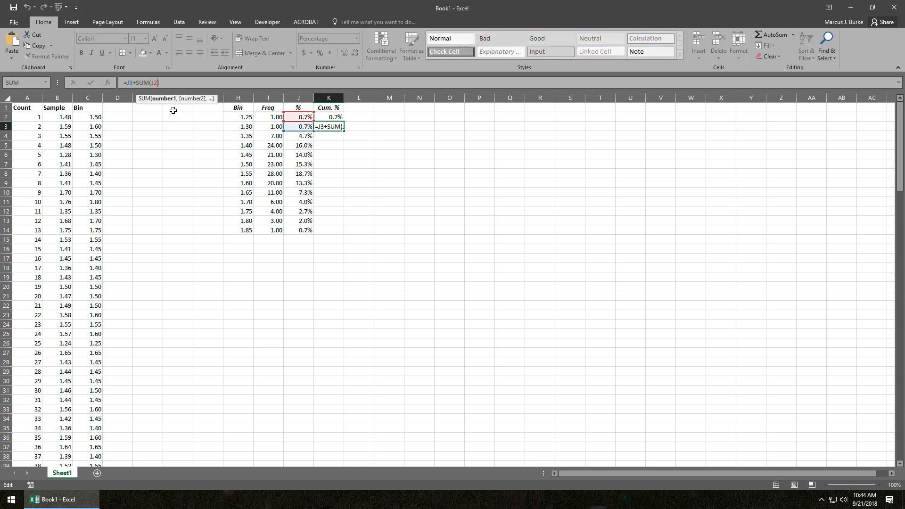
pyautogui.hotkey('ctrl', 'shift', ';')
pyautogui.press('BackSpace')
pyautogui.press('BackSpace')
pyautogui.press('BackSpace')
pyautogui.press('BackSpace')
pyautogui.press('BackSpace')
pyautogui.press('BackSpace')
pyautogui.press('BackSpace')
pyautogui.press('BackSpace')
pyautogui.write(':j2')
pyautogui.write('$')
pyautogui.hotkey('ctrl', 'Return')
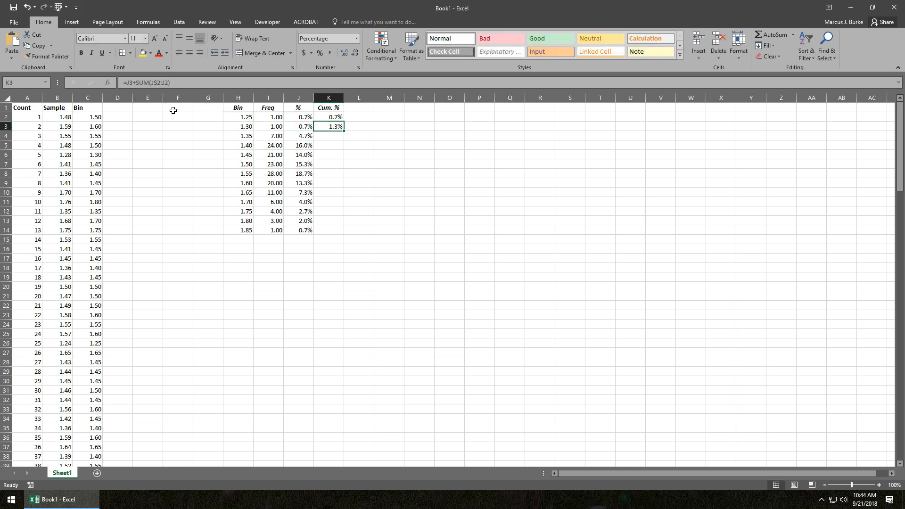
# Fill the cumulative percentage formula from K3 down through K14.
pyautogui.hotkey('shift', 'Down')
pyautogui.hotkey('ctrl', 'd')
pyautogui.press('Down')
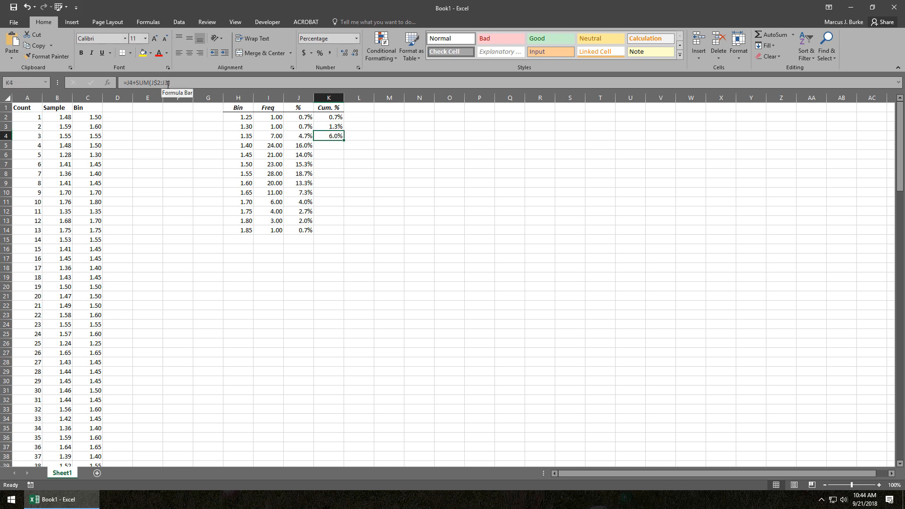
pyautogui.press('Left')
pyautogui.press('Right')
pyautogui.press('Left')
pyautogui.hotkey('ctrl', 'Down')
pyautogui.press('Right')
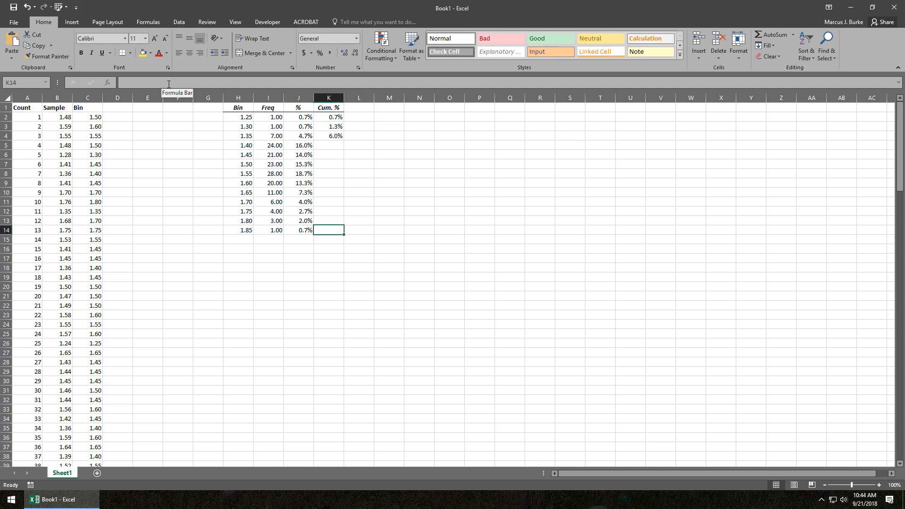
pyautogui.hotkey('ctrl', 'shift', 'Up')
pyautogui.hotkey('ctrl', 'd')
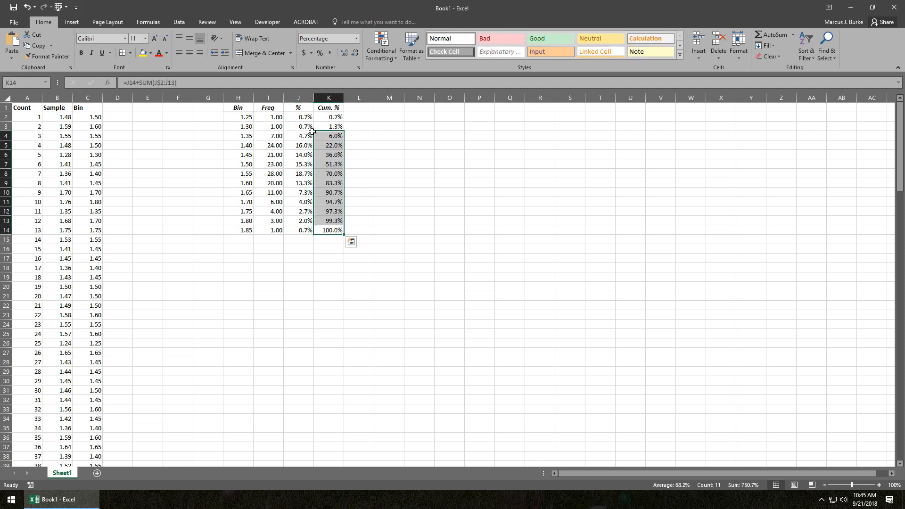
# Step through the Cum. % cells down to K14 to check how the SUM range expands in each formula.
pyautogui.click(315, 135)
pyautogui.press('Down')
pyautogui.press('Down')
pyautogui.press('Down')
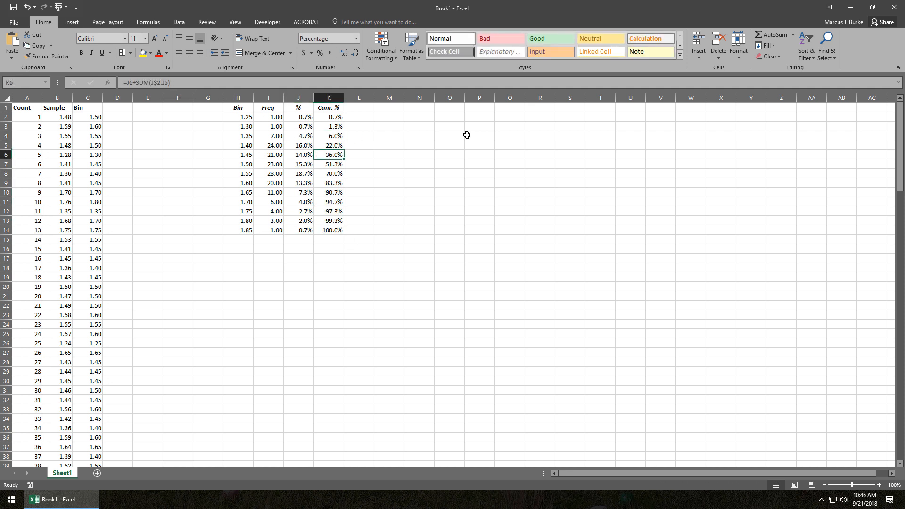
pyautogui.press('Down')
pyautogui.press('Down')
pyautogui.press('Down')
pyautogui.press('Down')
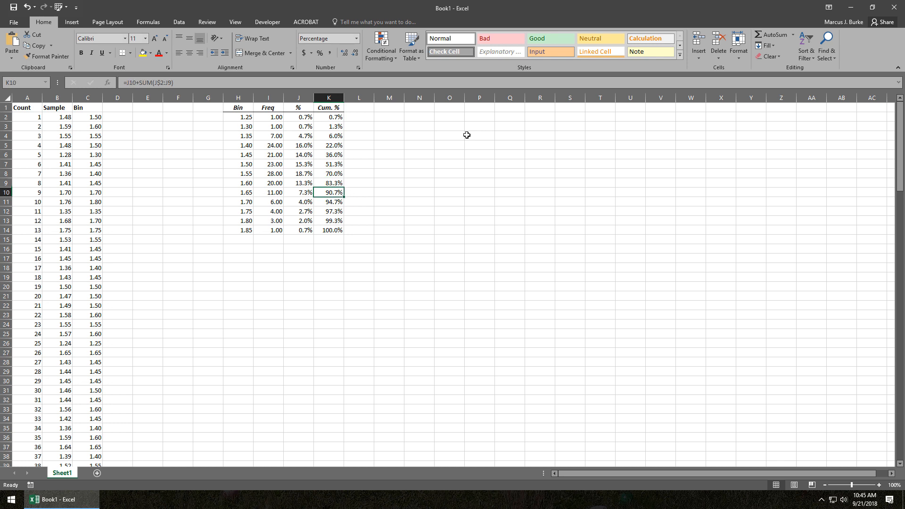
pyautogui.press('Down')
pyautogui.press('Down')
pyautogui.press('Down')
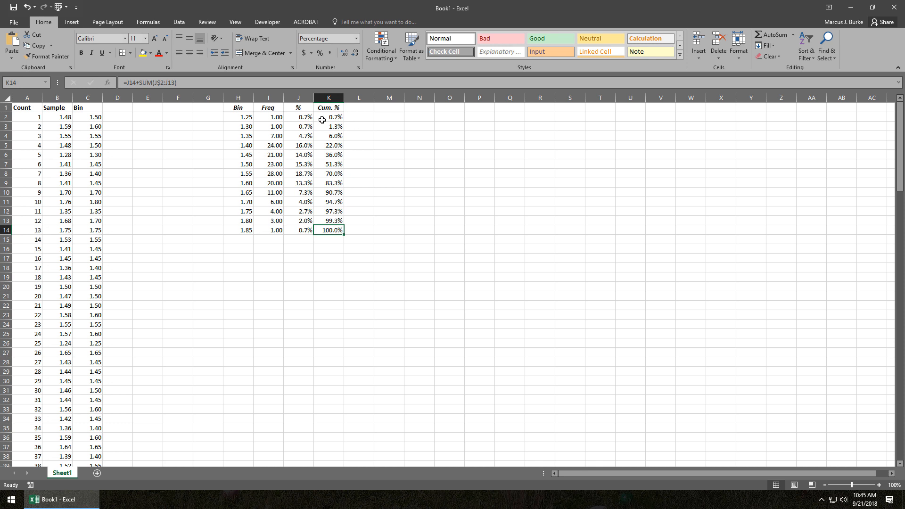
# Review the frequency table in H1:K14 and its frequency, percentage and cumulative percentage formulas.
pyautogui.click(295, 145)
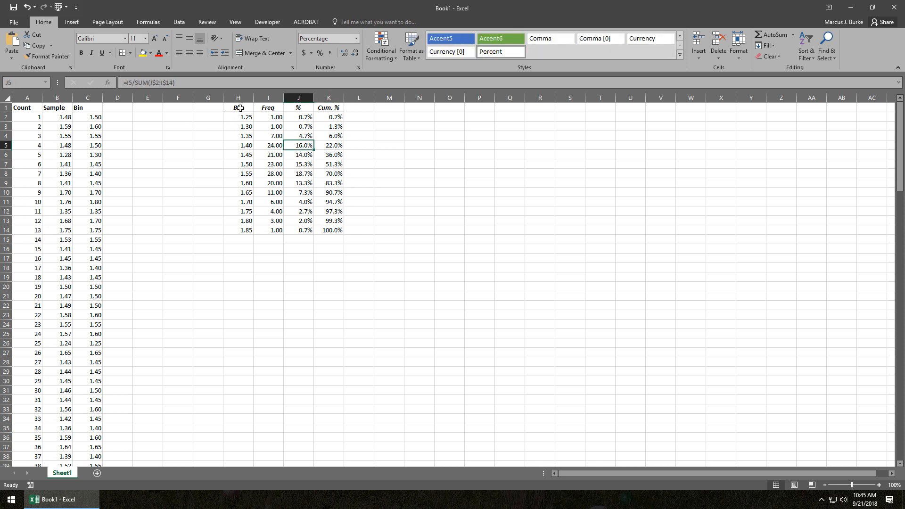
pyautogui.moveTo(238, 108); pyautogui.dragTo(321, 236)
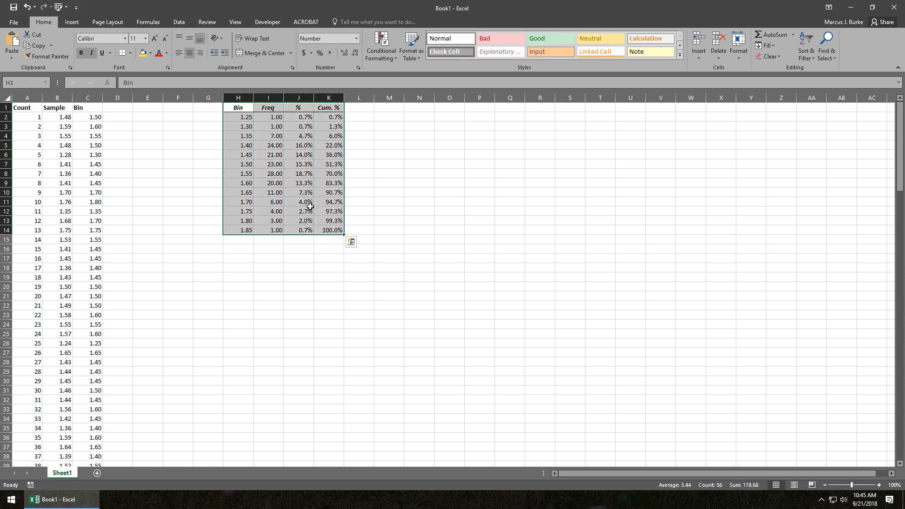
pyautogui.click(260, 125)
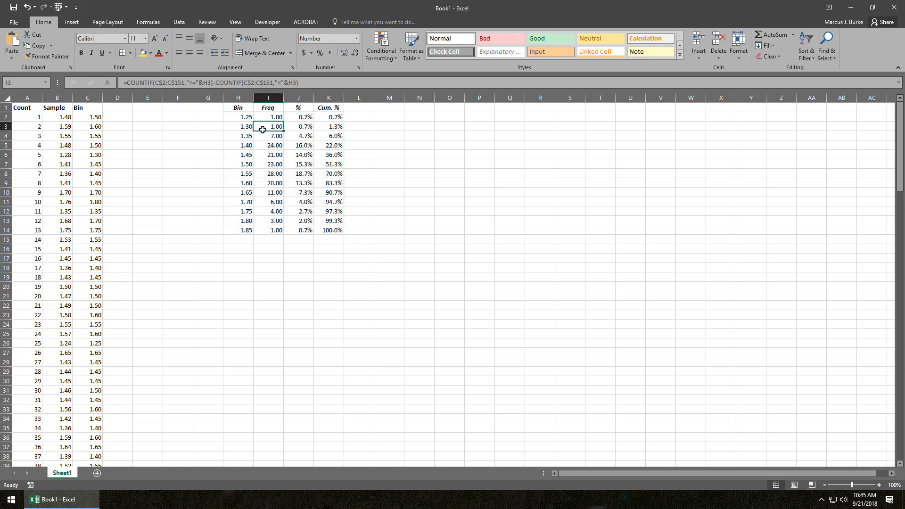
pyautogui.click(70, 134)
pyautogui.click(261, 145)
pyautogui.click(299, 143)
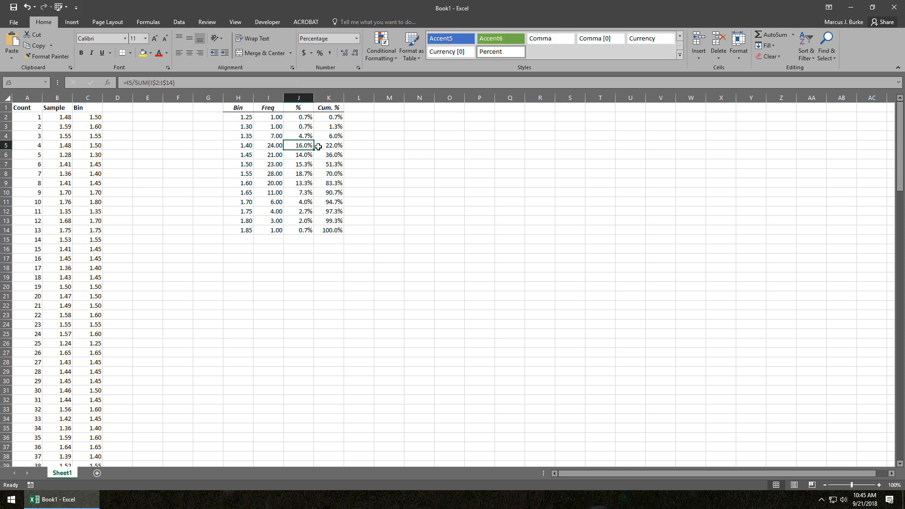
pyautogui.click(317, 146)
pyautogui.click(297, 137)
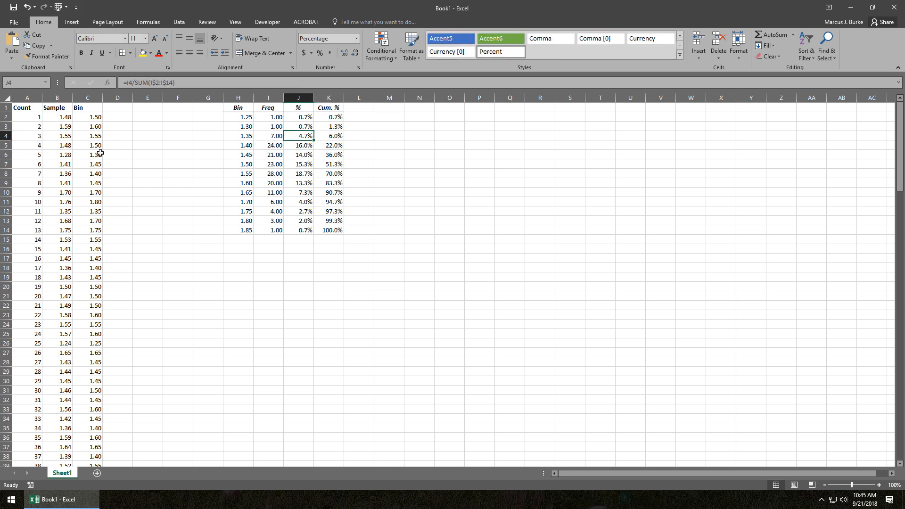
# Create a PivotTable from the sample data Sheet1!$A$1:$C$151 on a new worksheet.
pyautogui.click(80, 147)
pyautogui.click(65, 146)
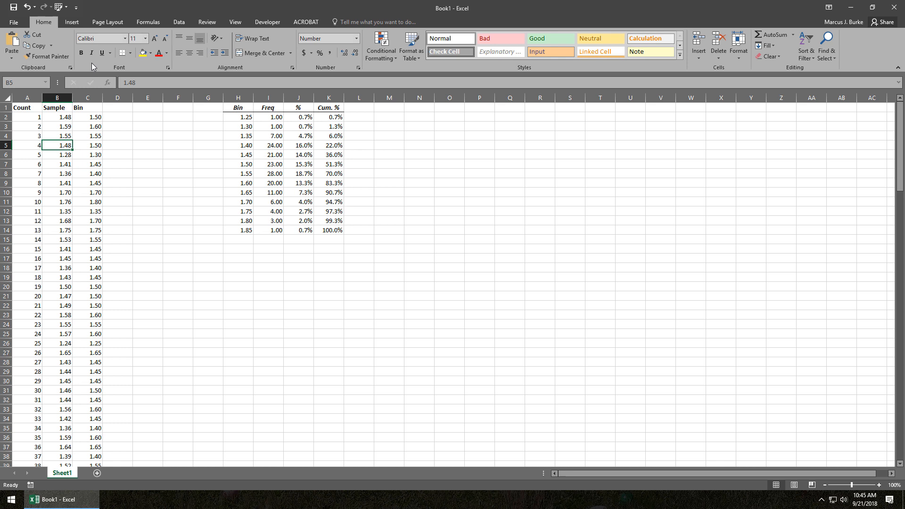
pyautogui.click(72, 21)
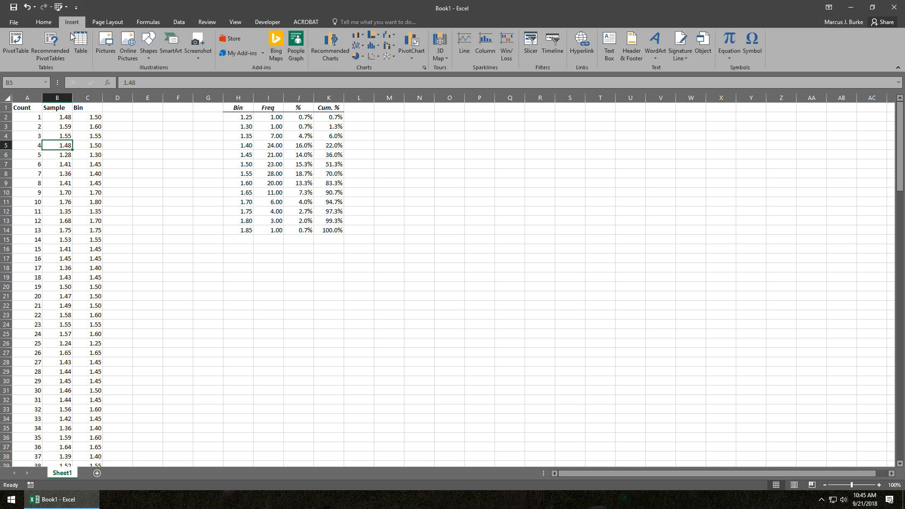
pyautogui.click(15, 45)
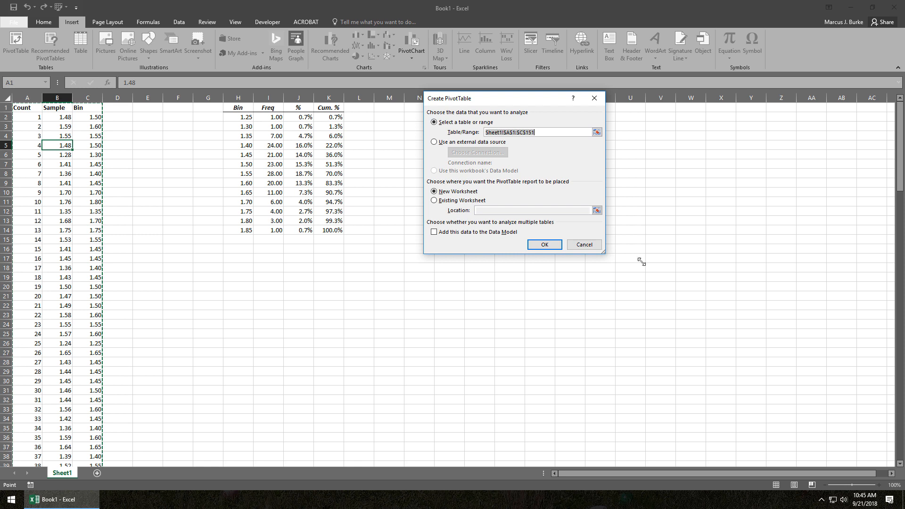
pyautogui.click(544, 244)
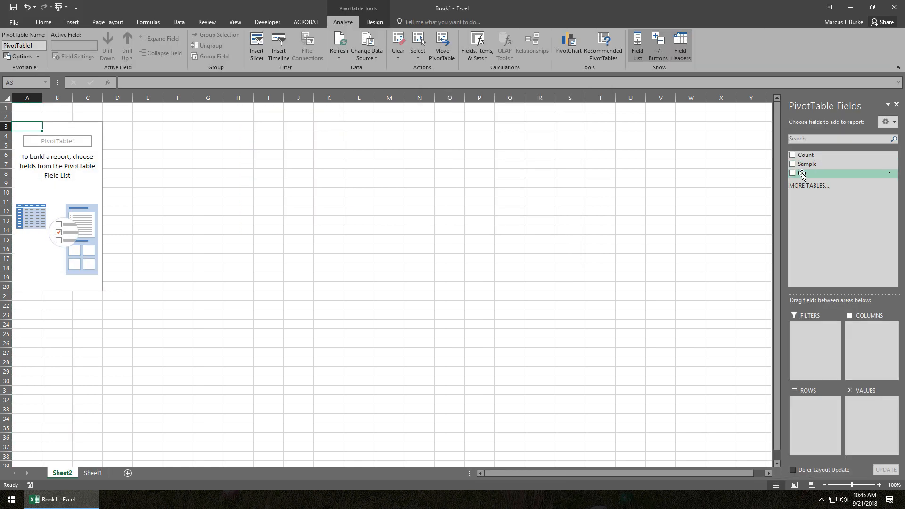
# Add the Bin field to both the rows and the values of the PivotTable.
pyautogui.moveTo(802, 175); pyautogui.dragTo(816, 399)
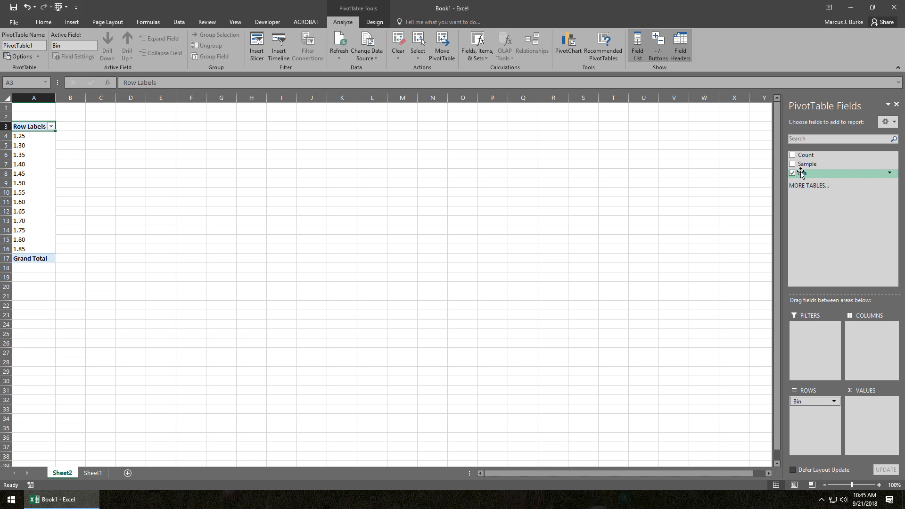
pyautogui.moveTo(800, 174); pyautogui.dragTo(869, 408)
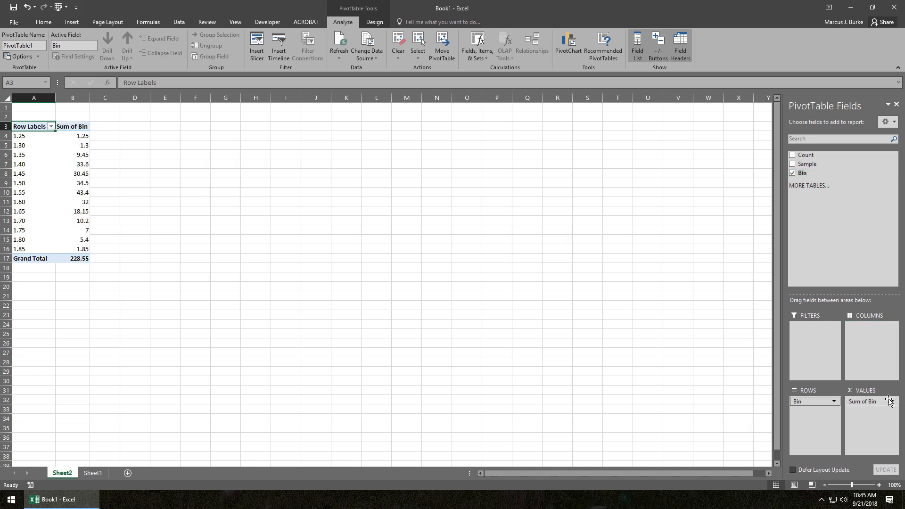
# Summarize the PivotTable's Bin value field by Count instead of Sum.
pyautogui.click(880, 402)
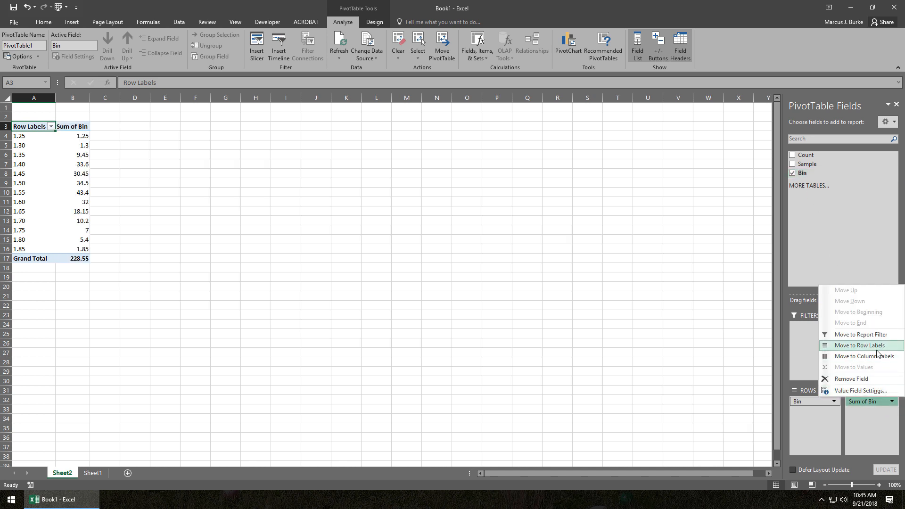
pyautogui.click(877, 391)
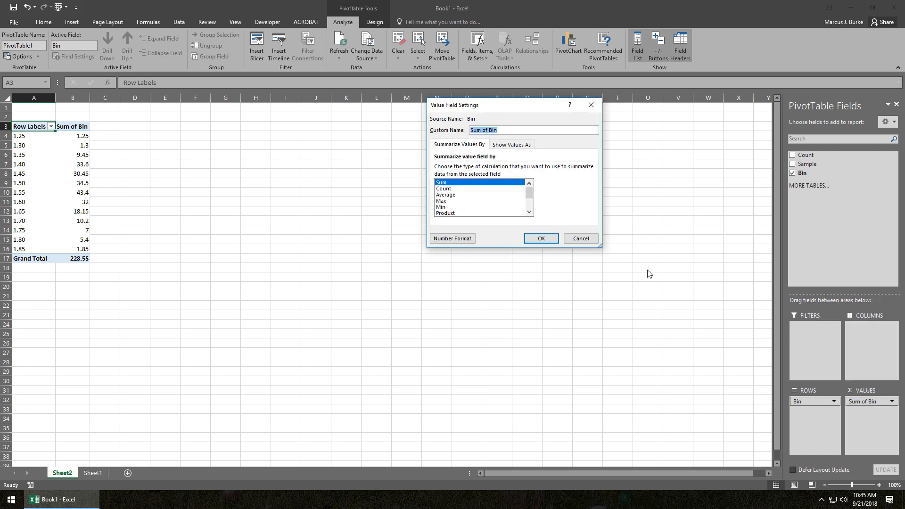
pyautogui.click(470, 189)
pyautogui.click(540, 239)
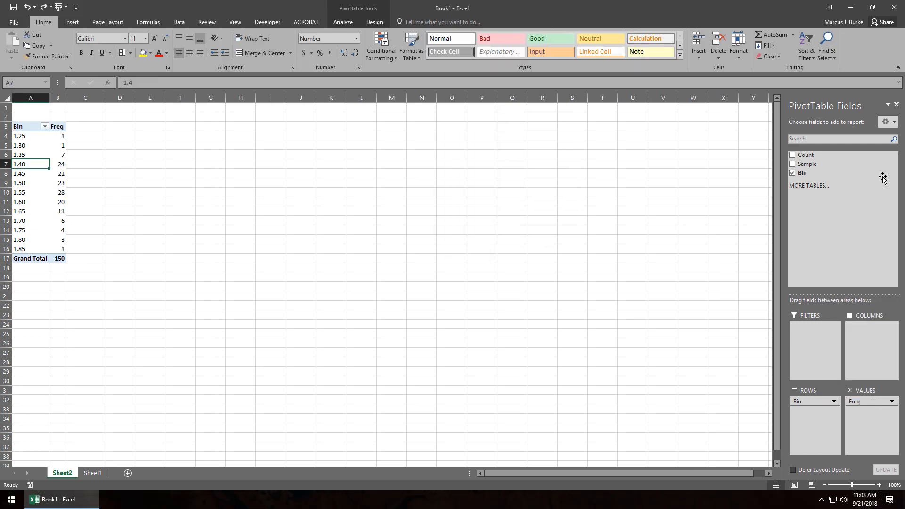
# Add Bin to the PivotTable values a second time and show it as % Running Total In with Bin as the base field.
pyautogui.moveTo(883, 179); pyautogui.dragTo(847, 387)
pyautogui.moveTo(854, 418); pyautogui.dragTo(857, 419)
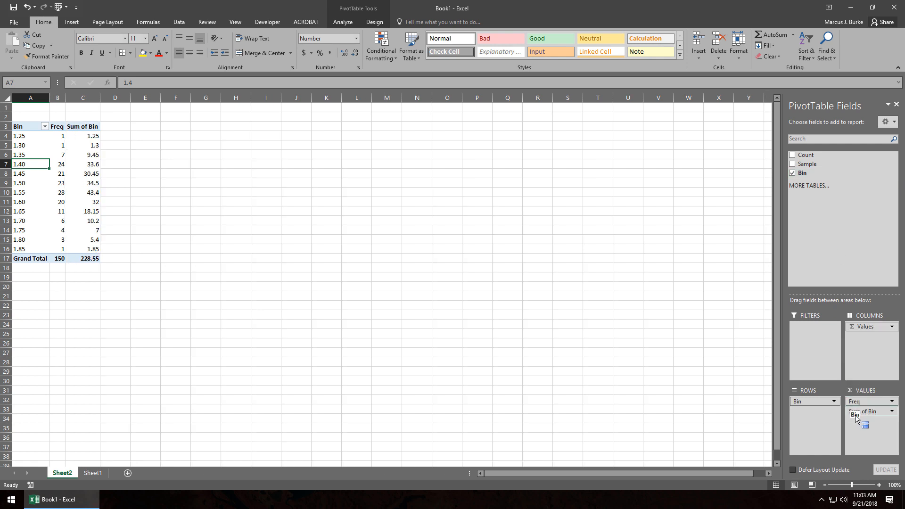
pyautogui.moveTo(92, 152)
pyautogui.click(891, 412)
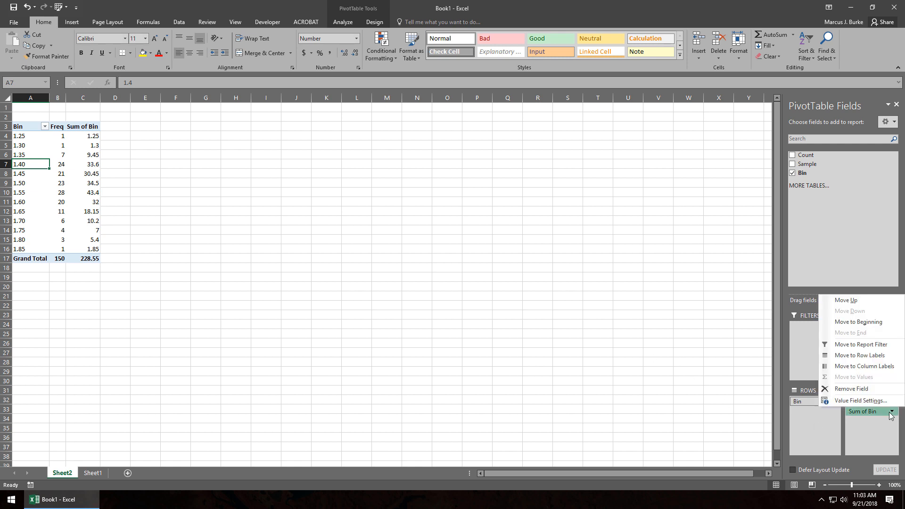
pyautogui.click(865, 405)
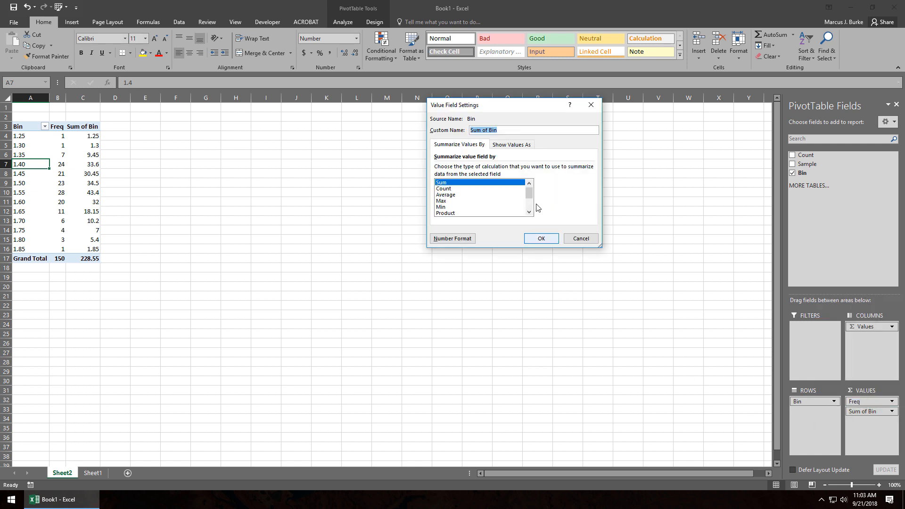
pyautogui.click(514, 146)
pyautogui.click(588, 171)
pyautogui.click(599, 186)
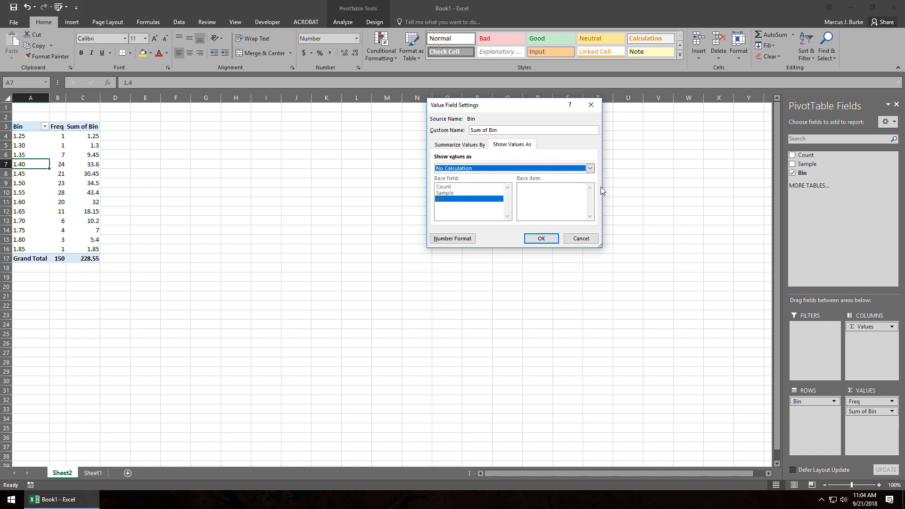
pyautogui.click(589, 171)
pyautogui.moveTo(591, 184); pyautogui.dragTo(593, 198)
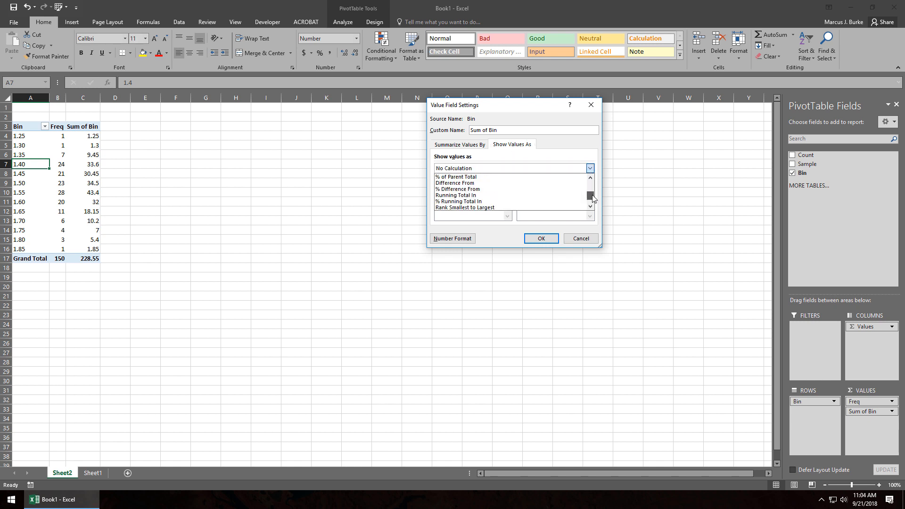
pyautogui.click(495, 202)
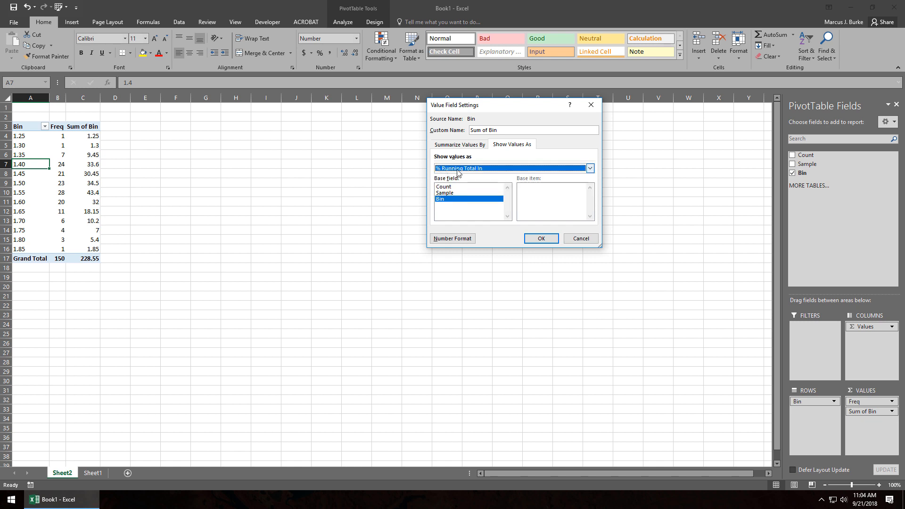
pyautogui.click(538, 238)
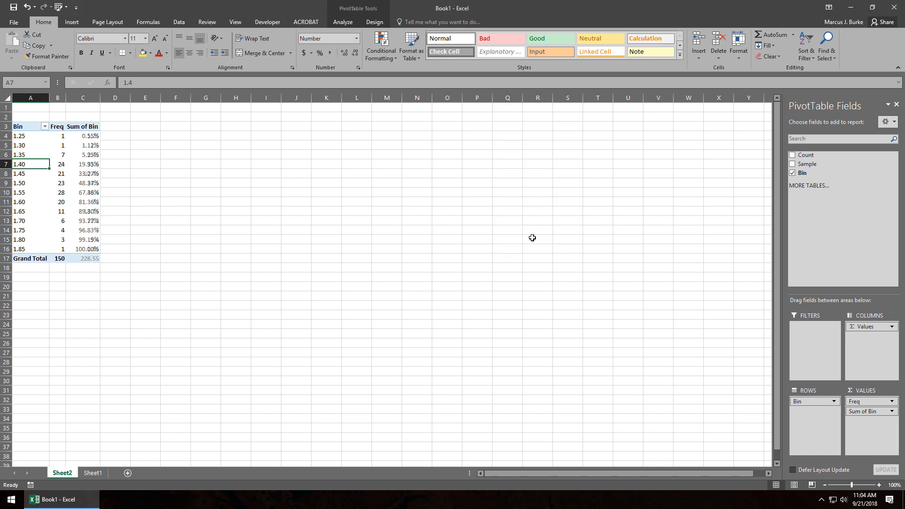
# Reduce the running-total percentages in C4:C16 to zero decimal places.
pyautogui.moveTo(81, 136); pyautogui.dragTo(81, 249)
pyautogui.click(355, 53)
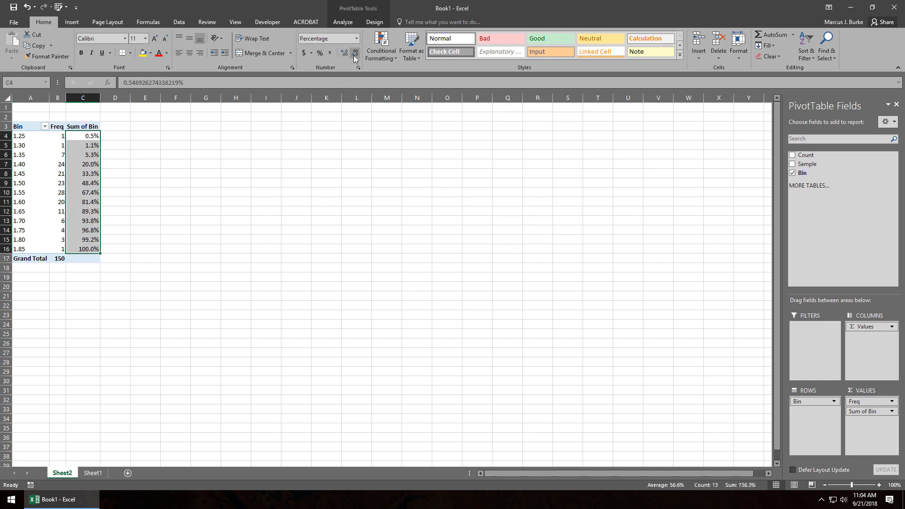
pyautogui.click(355, 53)
pyautogui.moveTo(91, 136); pyautogui.dragTo(91, 250)
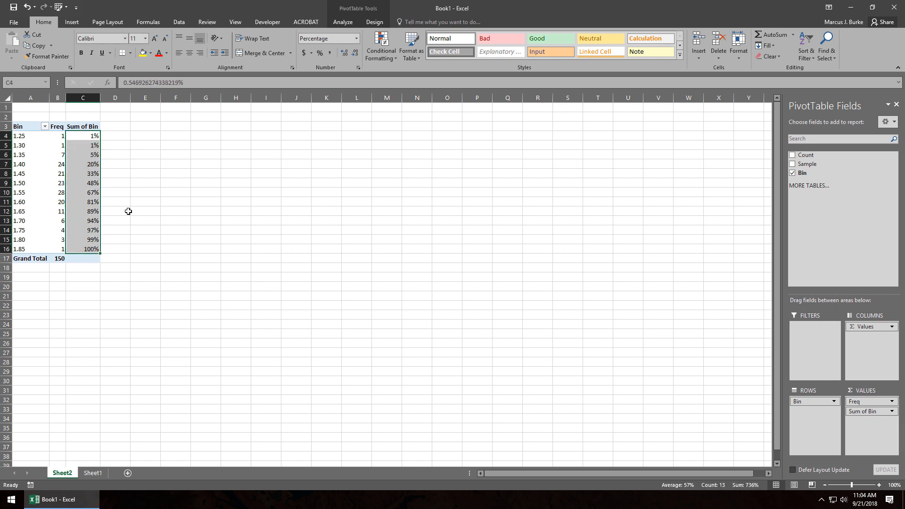
pyautogui.click(94, 209)
# Compare the Cum. % column on Sheet1 with the PivotTable's running-total percentages on Sheet2.
pyautogui.click(97, 475)
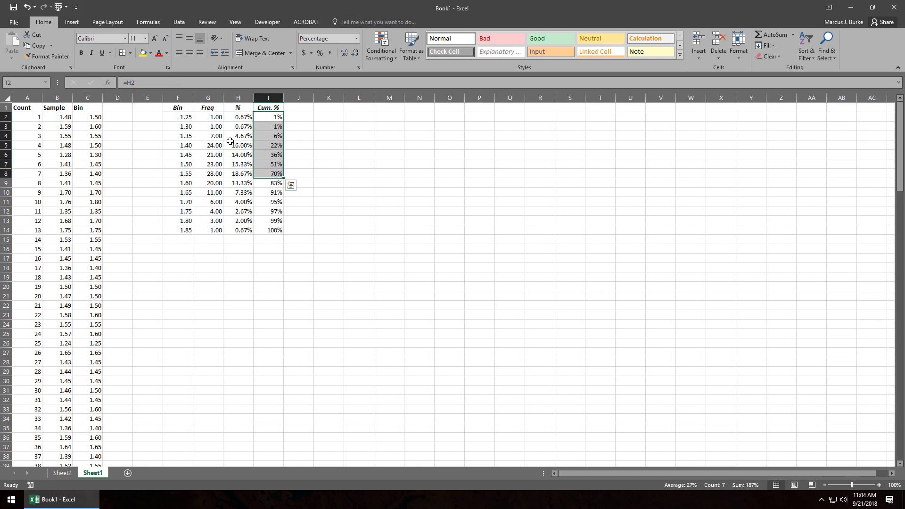
pyautogui.click(262, 119)
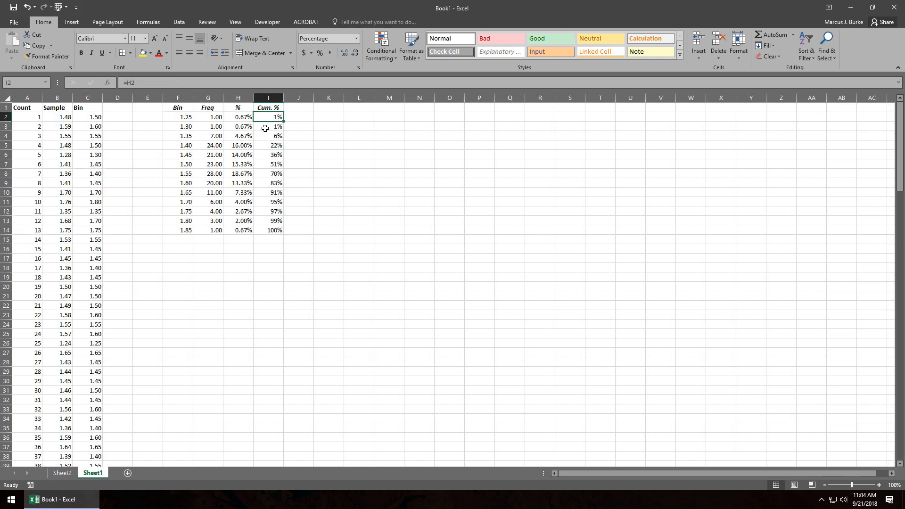
pyautogui.click(267, 164)
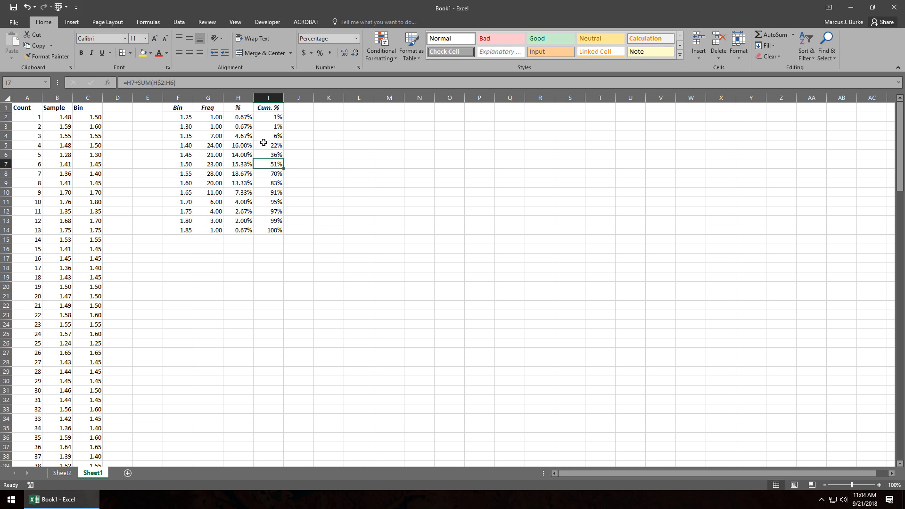
pyautogui.click(65, 473)
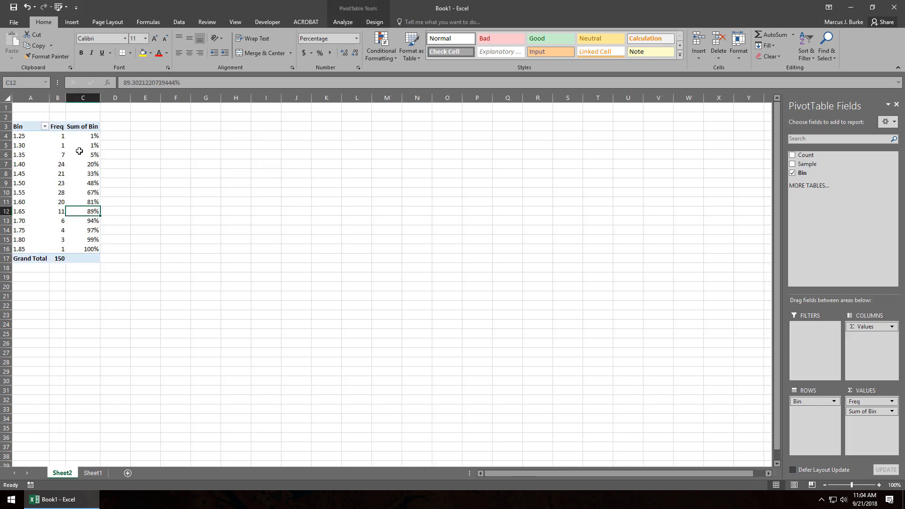
pyautogui.moveTo(88, 165)
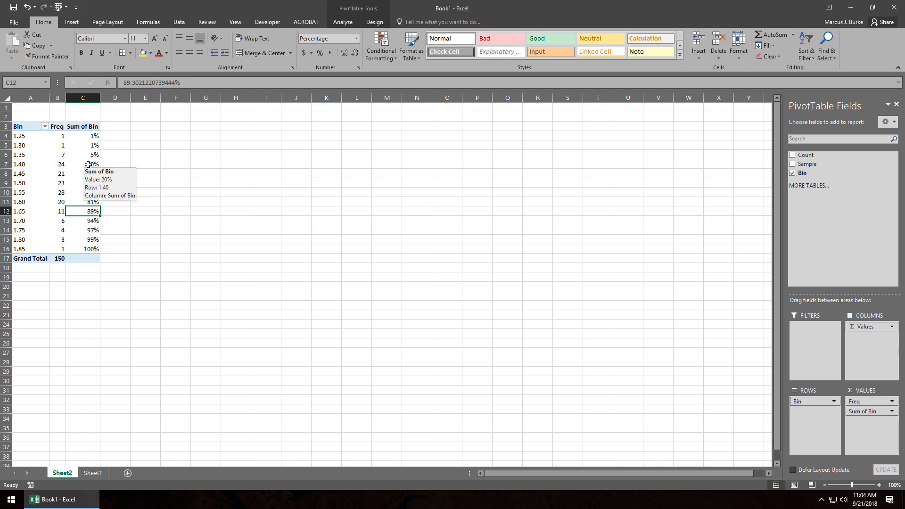
pyautogui.click(54, 147)
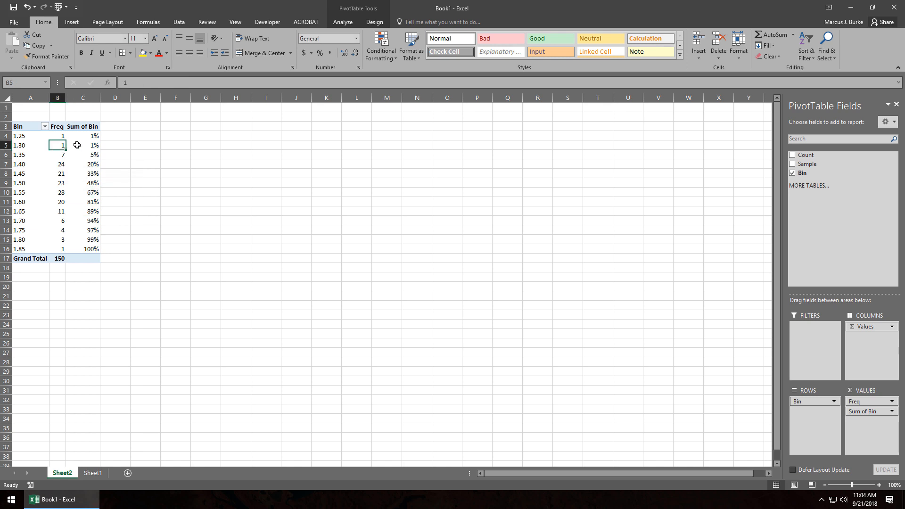
pyautogui.click(75, 145)
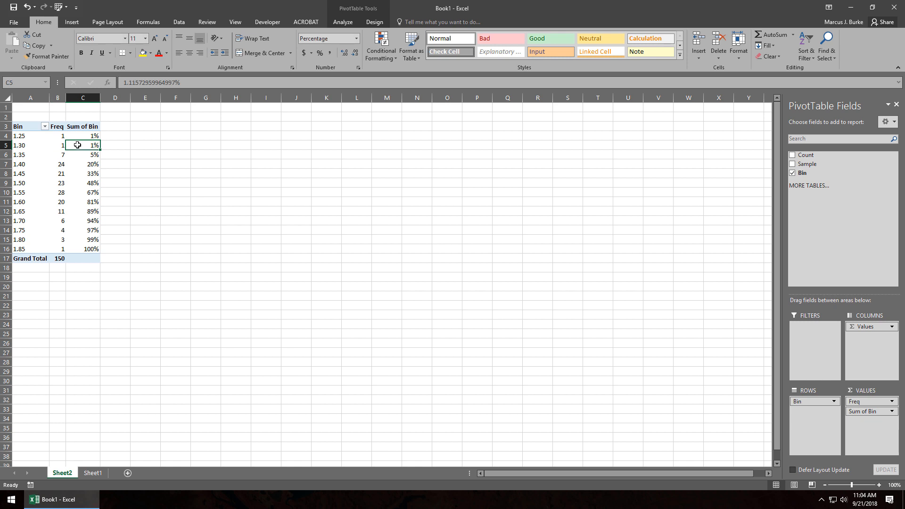
# Change the running-total Bin value field to summarize by Count.
pyautogui.click(893, 412)
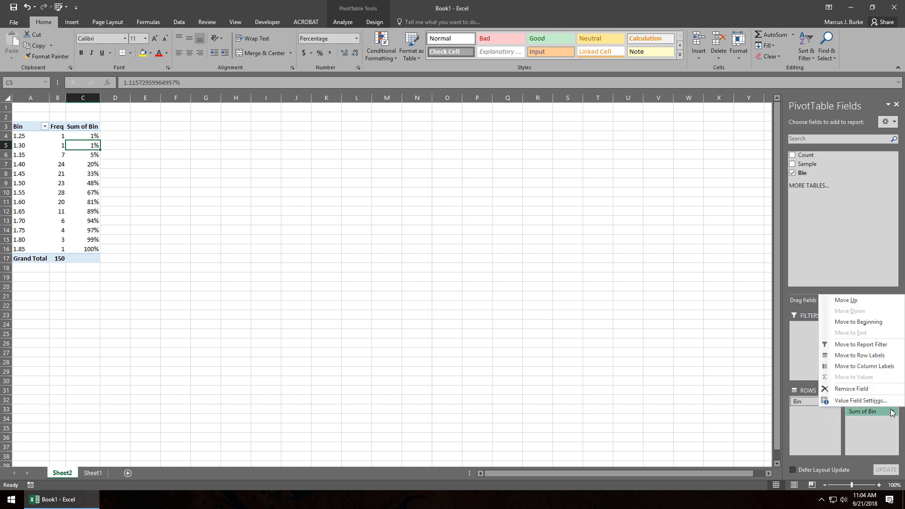
pyautogui.click(860, 401)
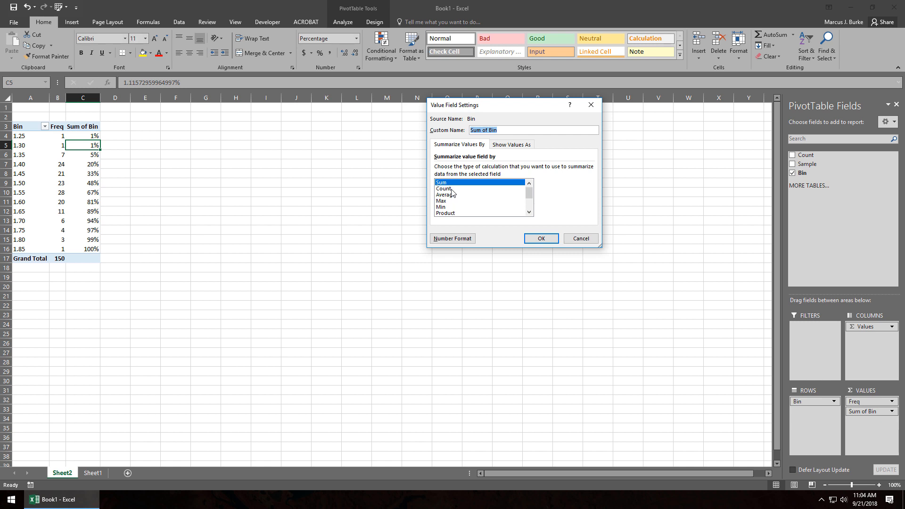
pyautogui.click(452, 189)
pyautogui.click(541, 239)
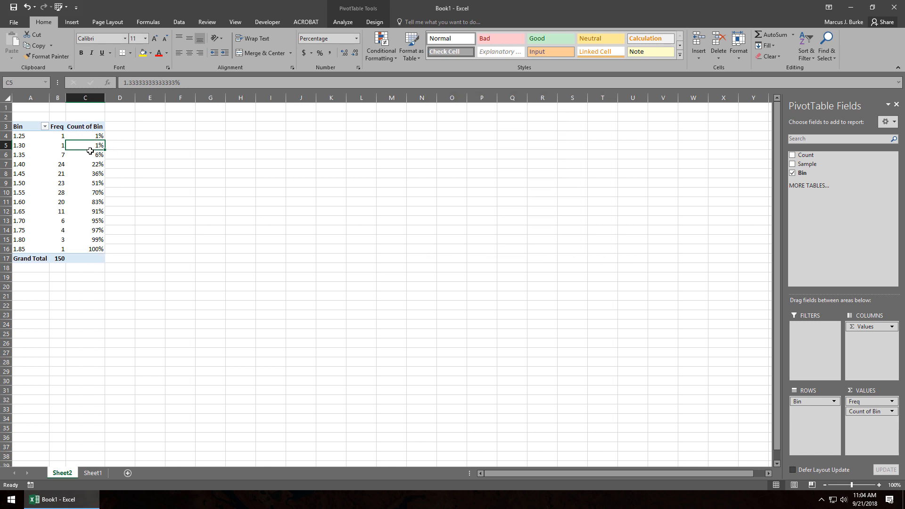
# Rename the PivotTable header in C3 to "Cum. %".
pyautogui.click(83, 126)
pyautogui.moveTo(176, 85); pyautogui.dragTo(74, 82)
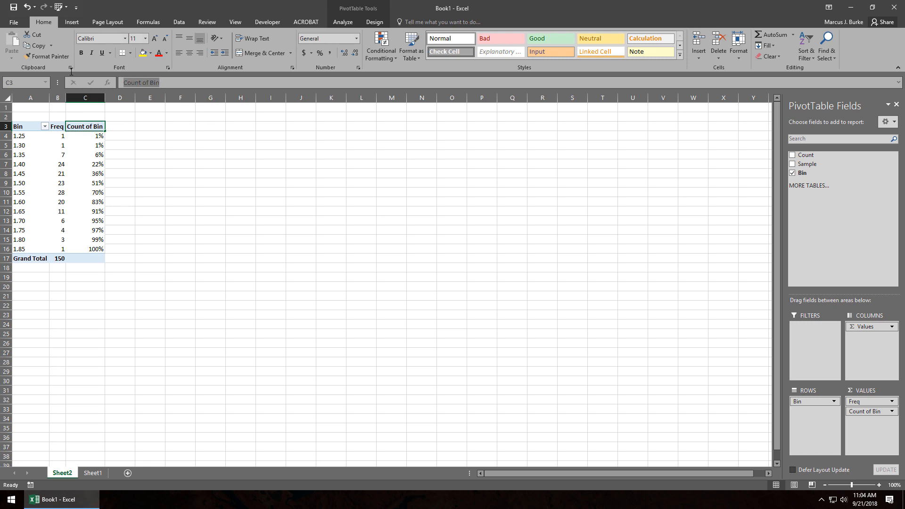
pyautogui.write('Cu')
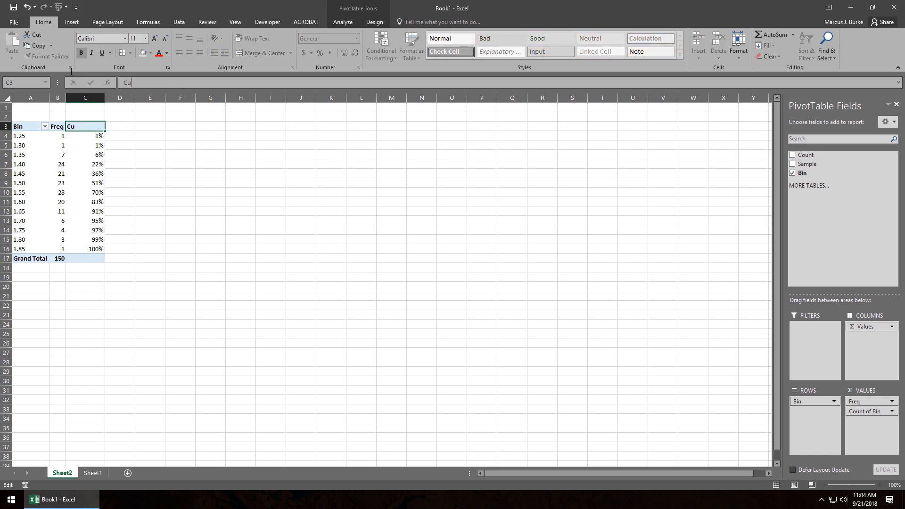
pyautogui.write('m. %')
pyautogui.click(151, 207)
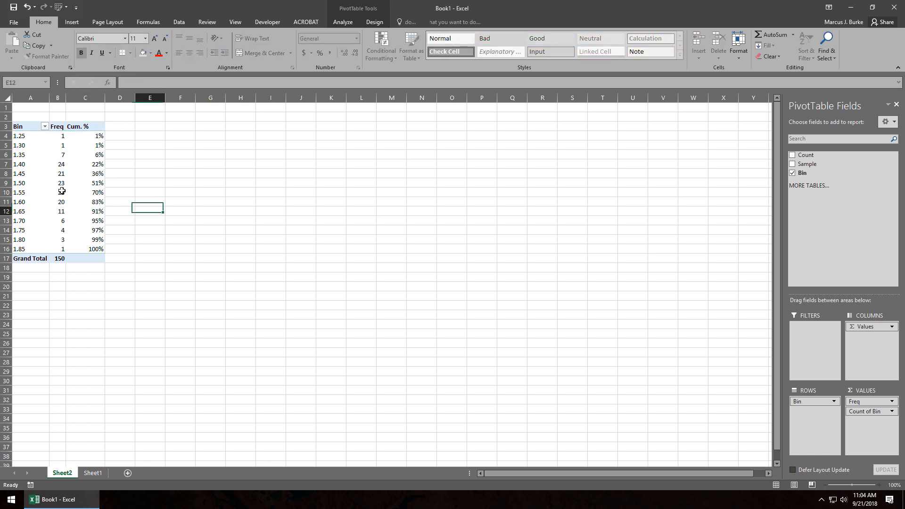
# Insert a combo PivotChart with Freq as clustered columns and Cum. % as a line on the secondary axis.
pyautogui.click(48, 185)
pyautogui.click(77, 212)
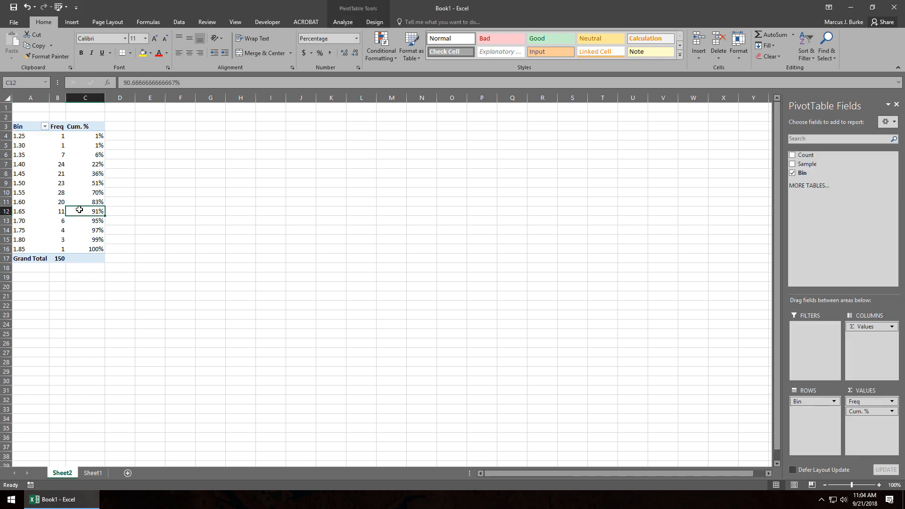
pyautogui.click(342, 23)
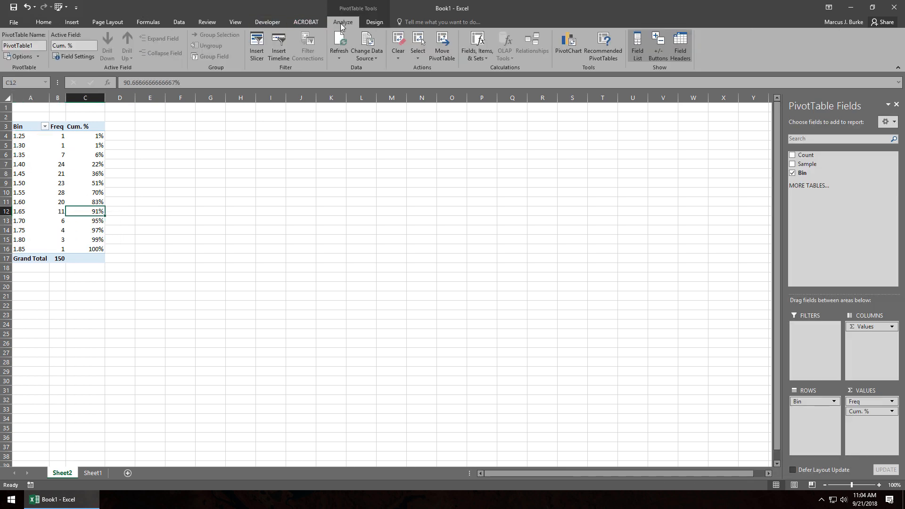
pyautogui.click(568, 45)
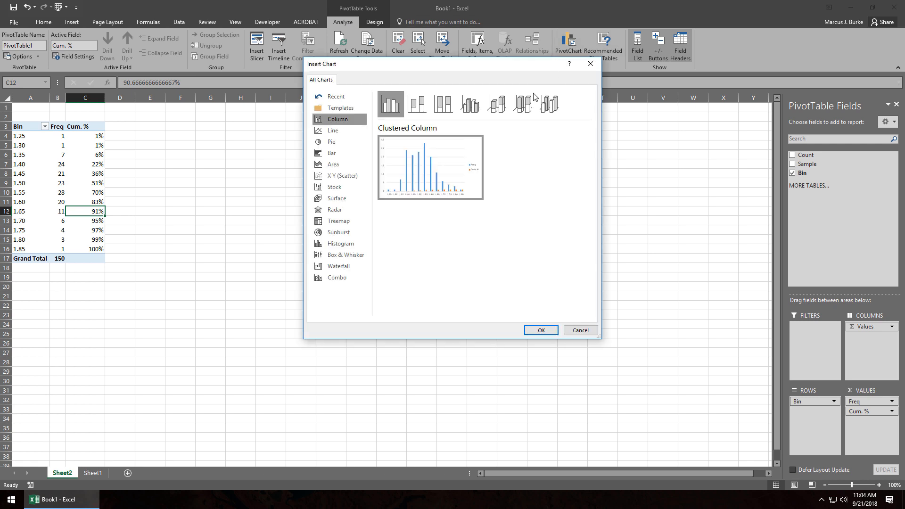
pyautogui.click(341, 278)
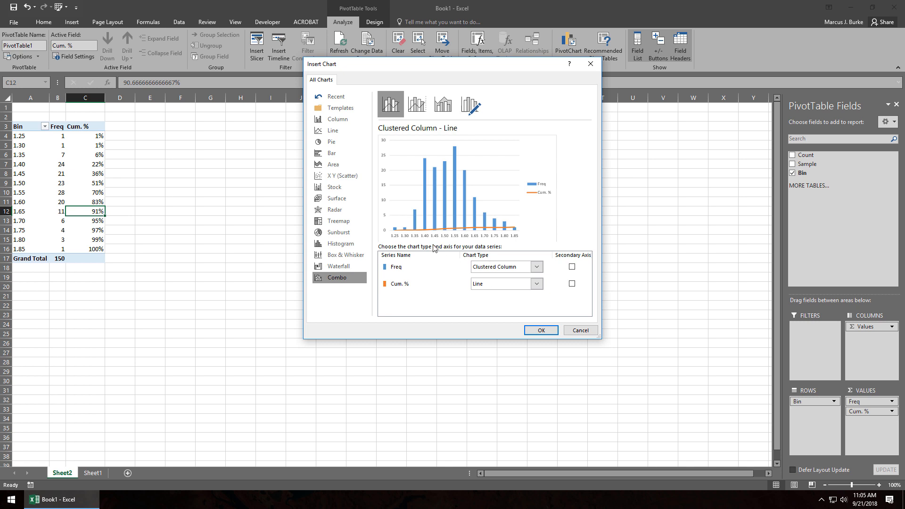
pyautogui.click(572, 285)
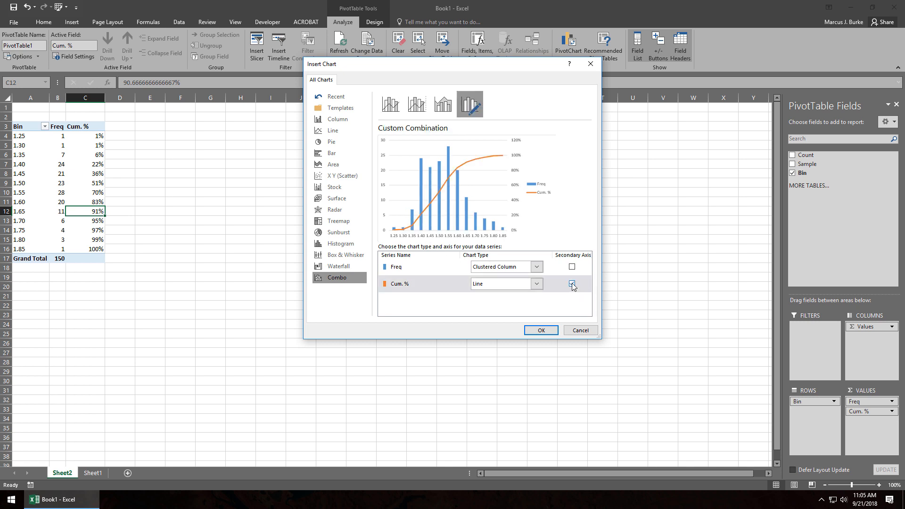
pyautogui.click(541, 331)
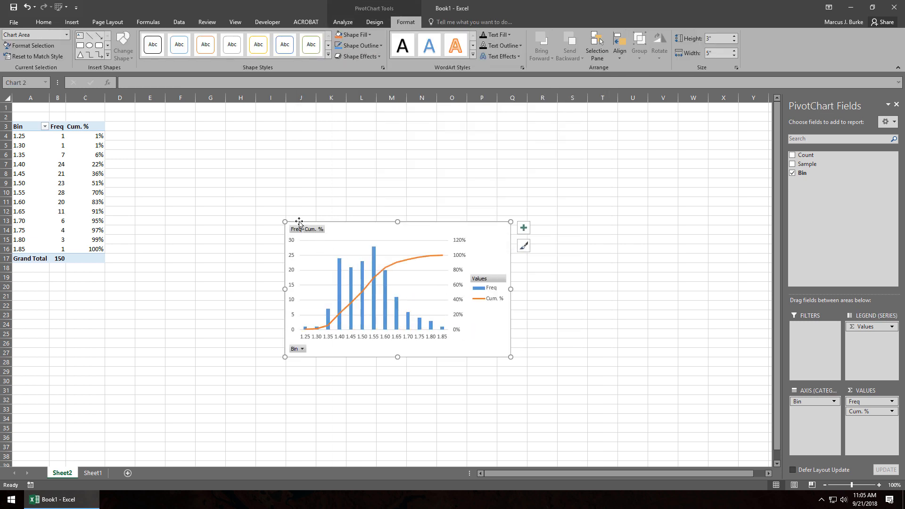
# Enlarge the PivotChart to about 5.16" high by 7.48" wide and hide all of its field buttons.
pyautogui.moveTo(286, 221); pyautogui.dragTo(174, 124)
pyautogui.rightClick(197, 135)
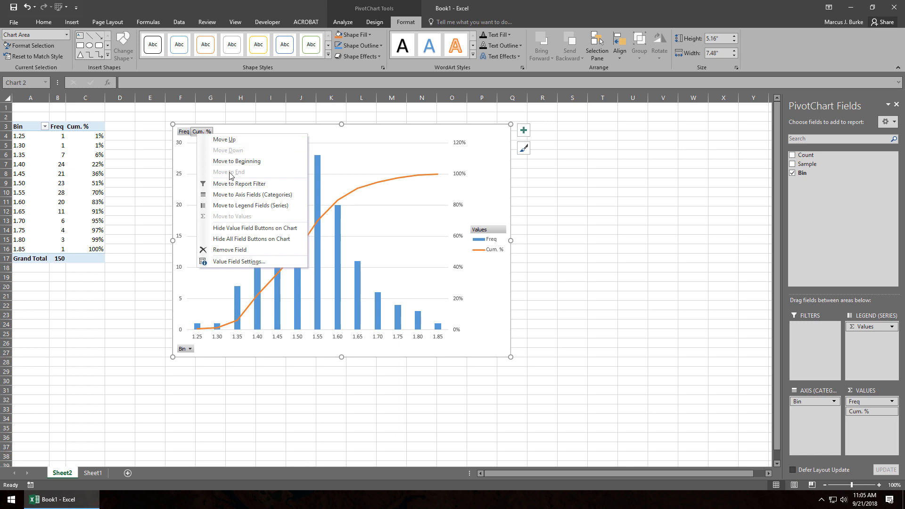
pyautogui.click(265, 238)
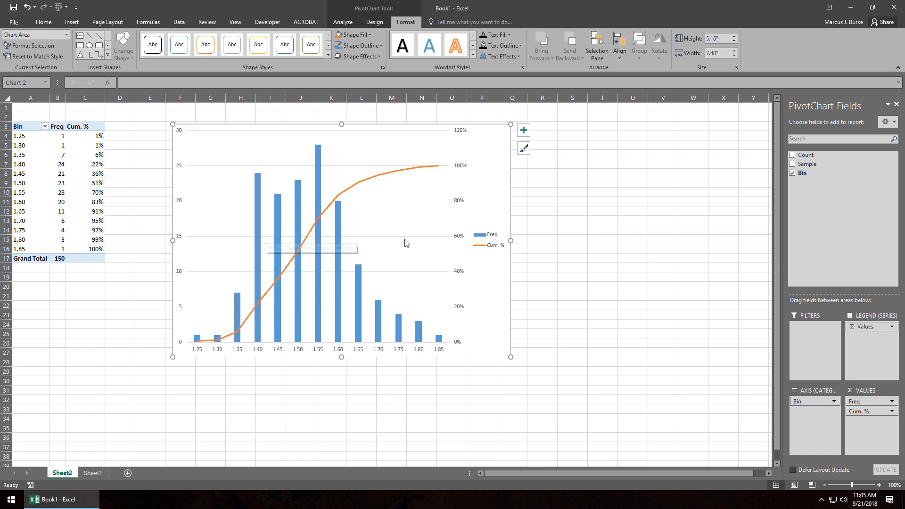
# Format the Cum. % series in the PivotChart as a solid red line.
pyautogui.click(405, 172)
pyautogui.rightClick(405, 172)
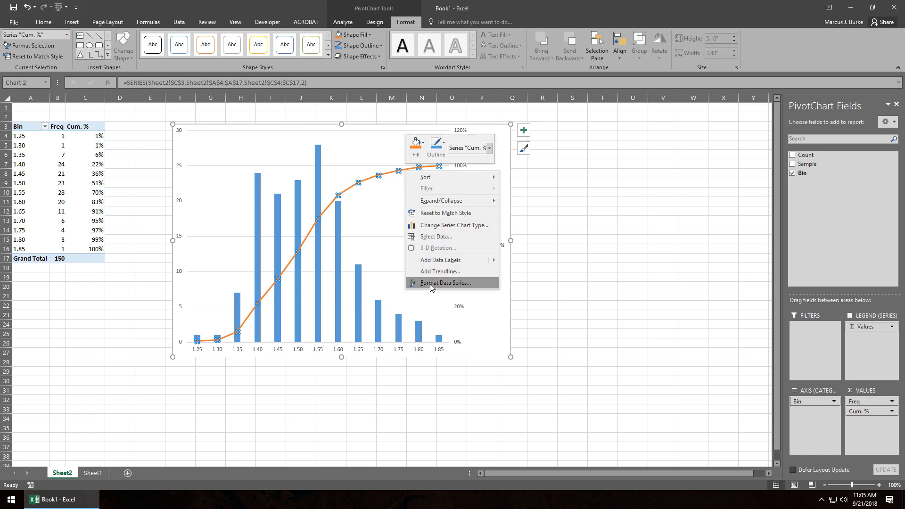
pyautogui.click(436, 283)
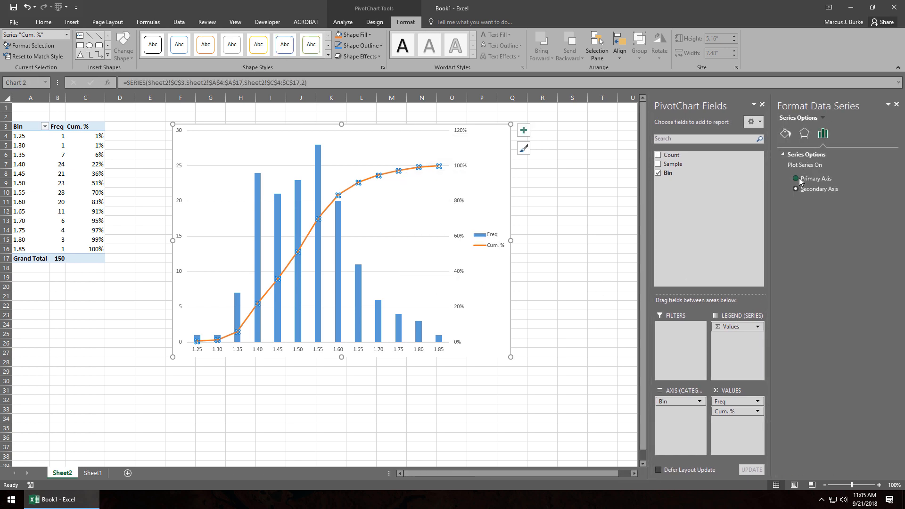
pyautogui.click(786, 133)
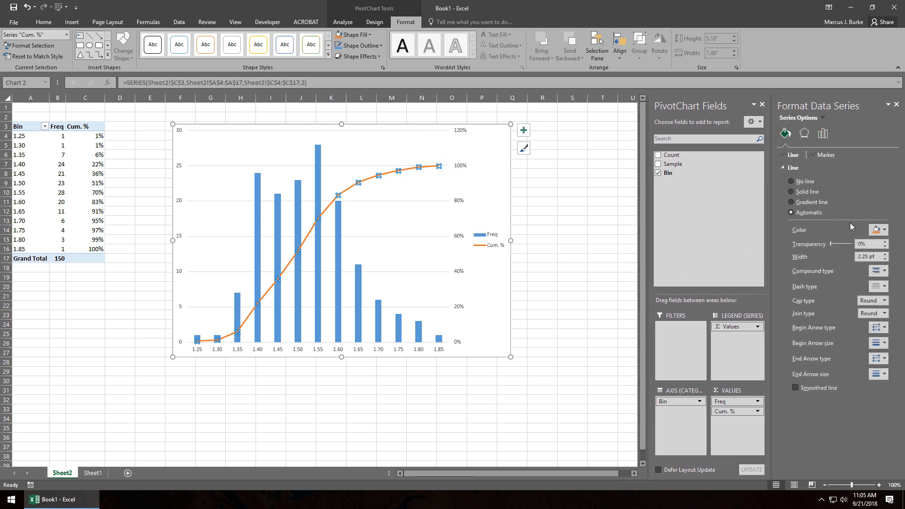
pyautogui.click(885, 236)
pyautogui.click(834, 305)
pyautogui.click(548, 237)
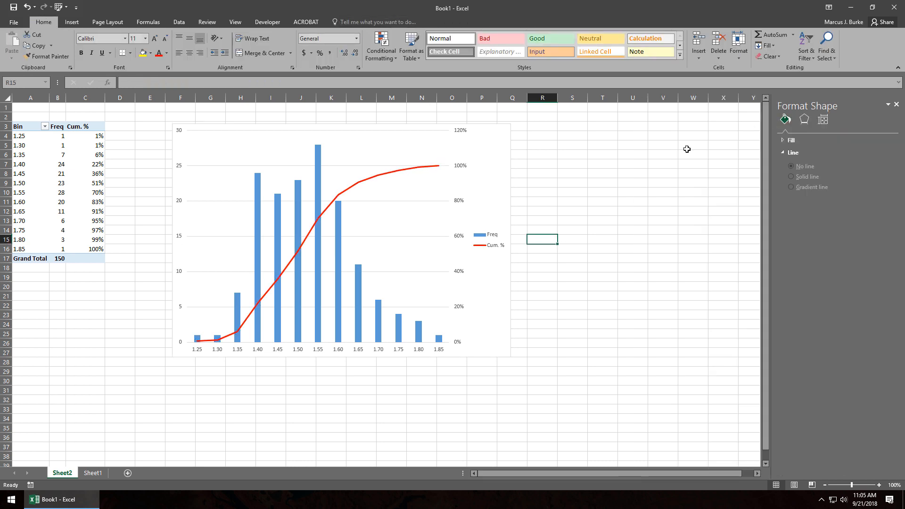
# Compare the PivotTable and PivotChart on Sheet2 with the formula-based frequency table on Sheet1.
pyautogui.click(476, 170)
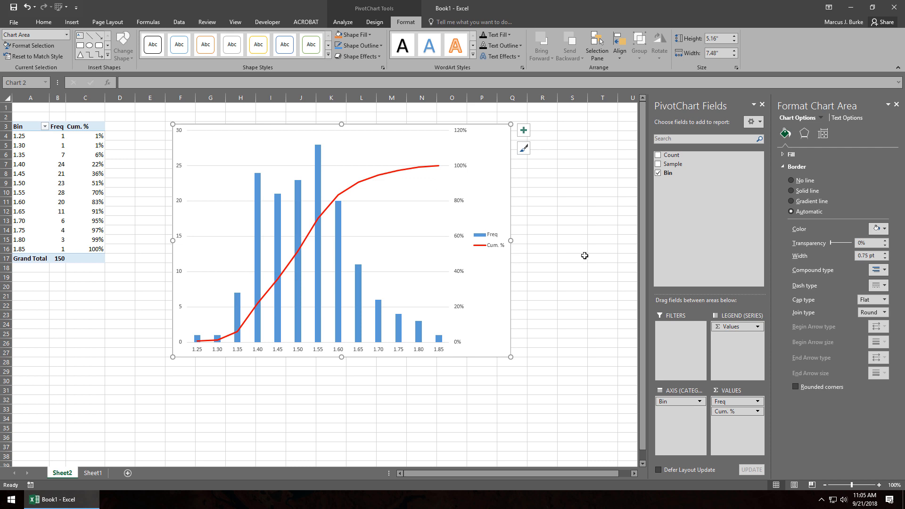
pyautogui.click(93, 474)
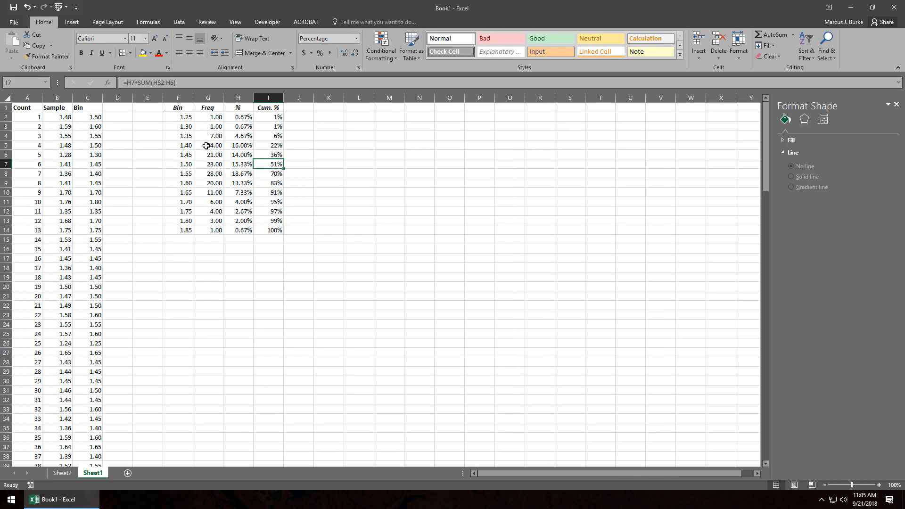
pyautogui.click(62, 473)
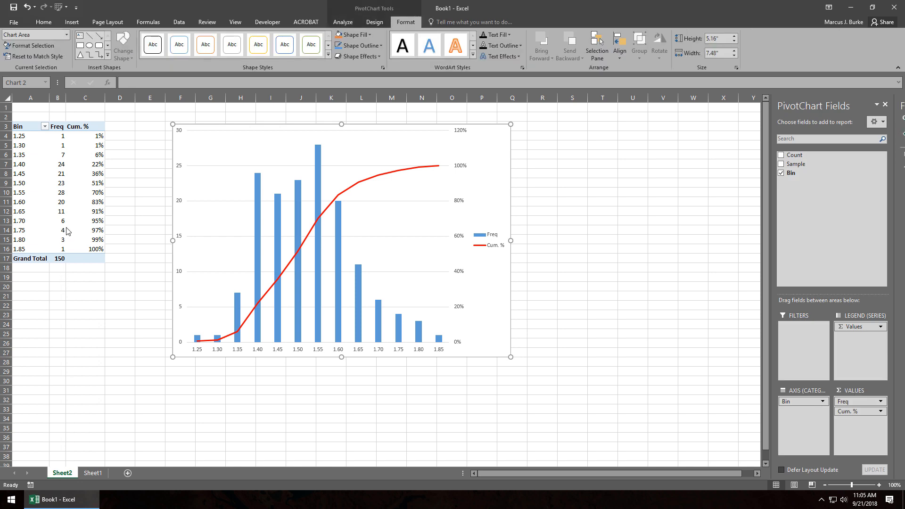